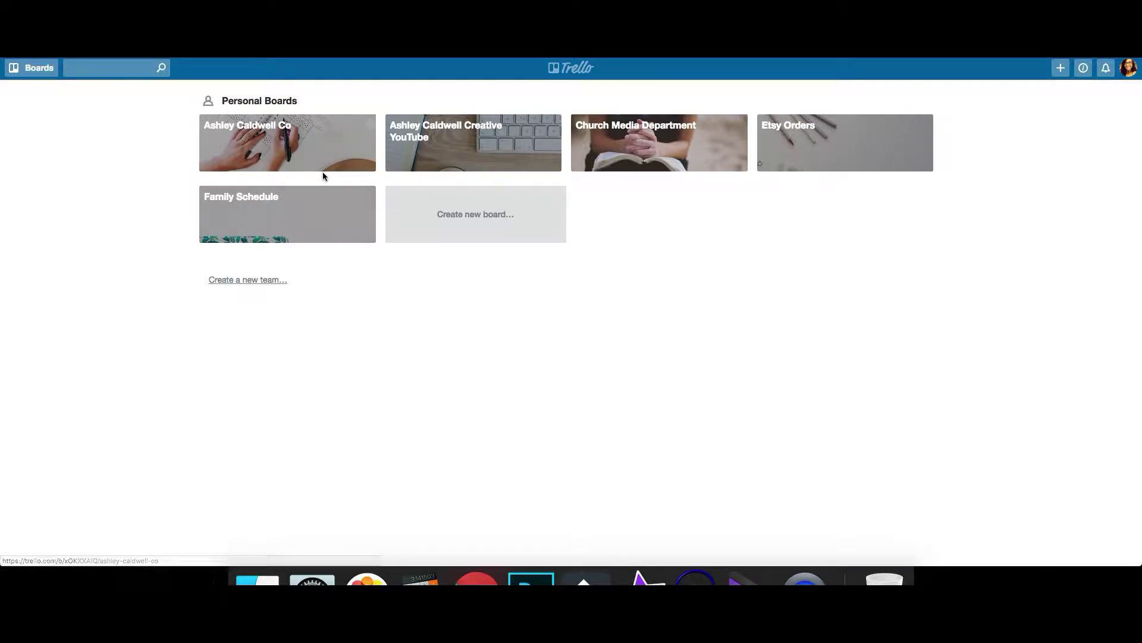
Open the first personal board and look over its weekday, Completed and To Do lists.
{"action": "left_click", "coordinate": [302, 141]}
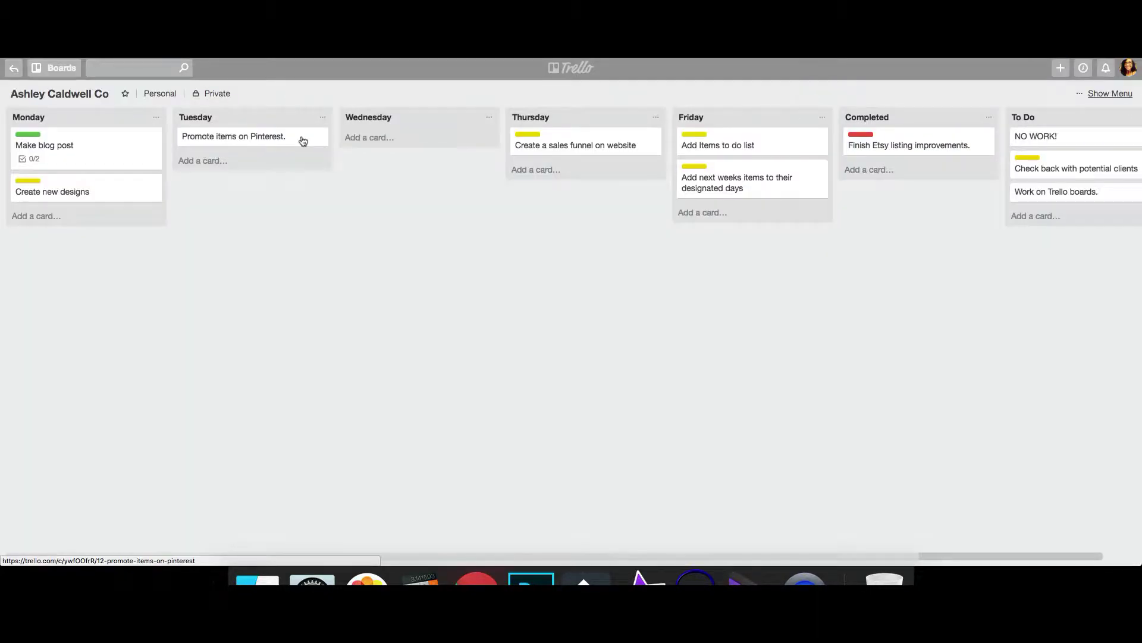
{"action": "left_click_drag", "start_coordinate": [790, 306], "coordinate": [1005, 319]}
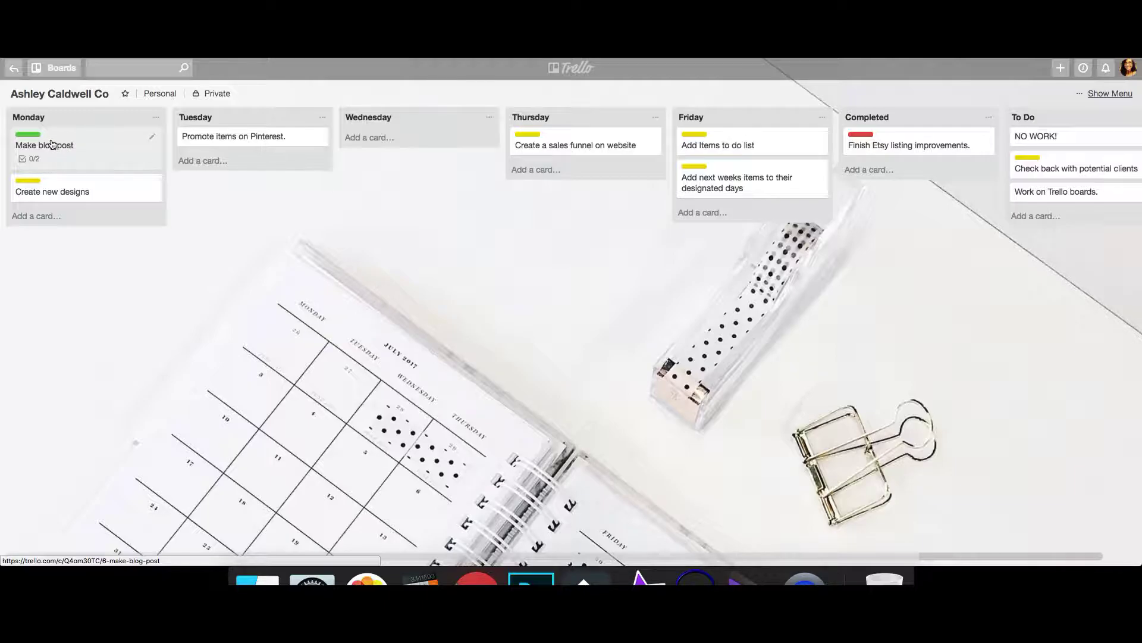
{"action": "left_click_drag", "start_coordinate": [882, 242], "coordinate": [842, 217]}
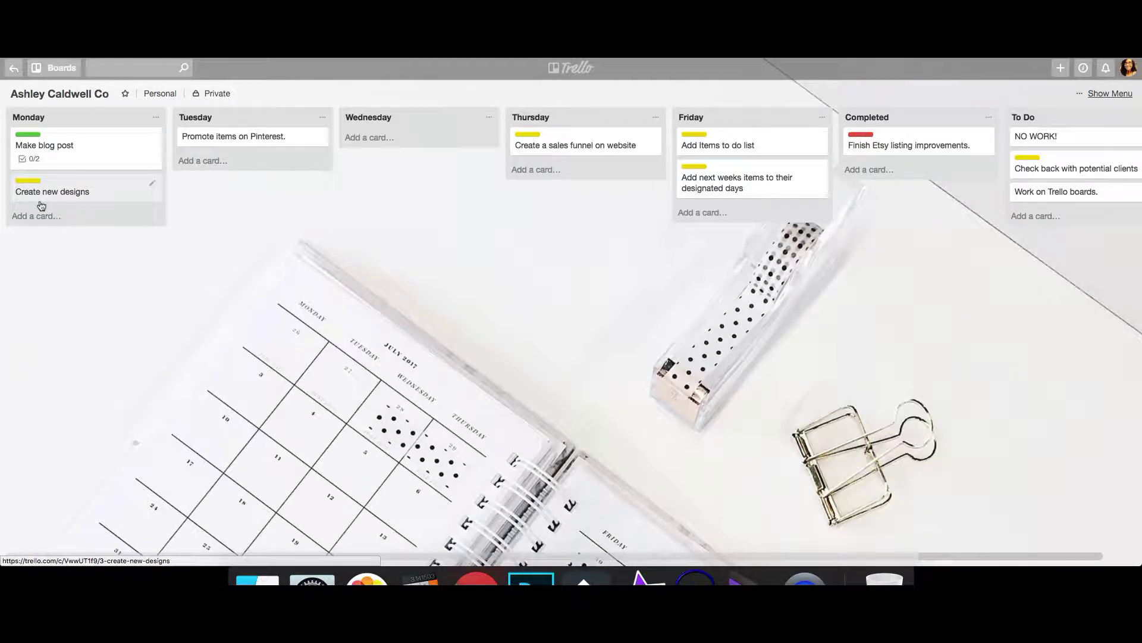
{"action": "left_click_drag", "start_coordinate": [941, 245], "coordinate": [1017, 238]}
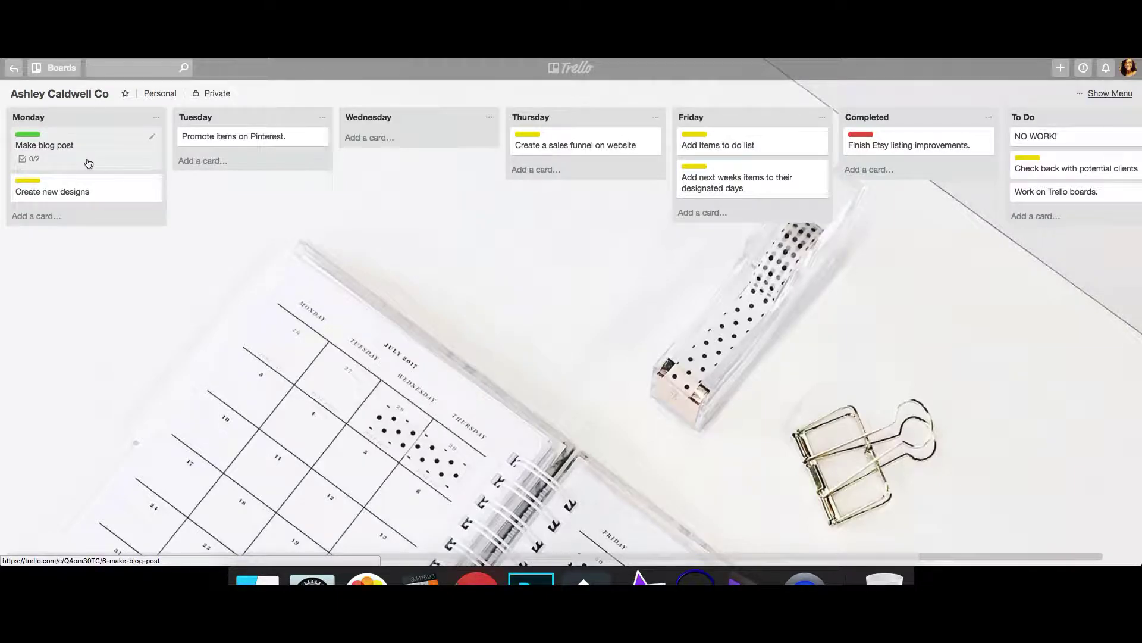
Review the details of the Make blog post, Create new designs and Promote items on Pinterest cards.
{"action": "left_click", "coordinate": [37, 171]}
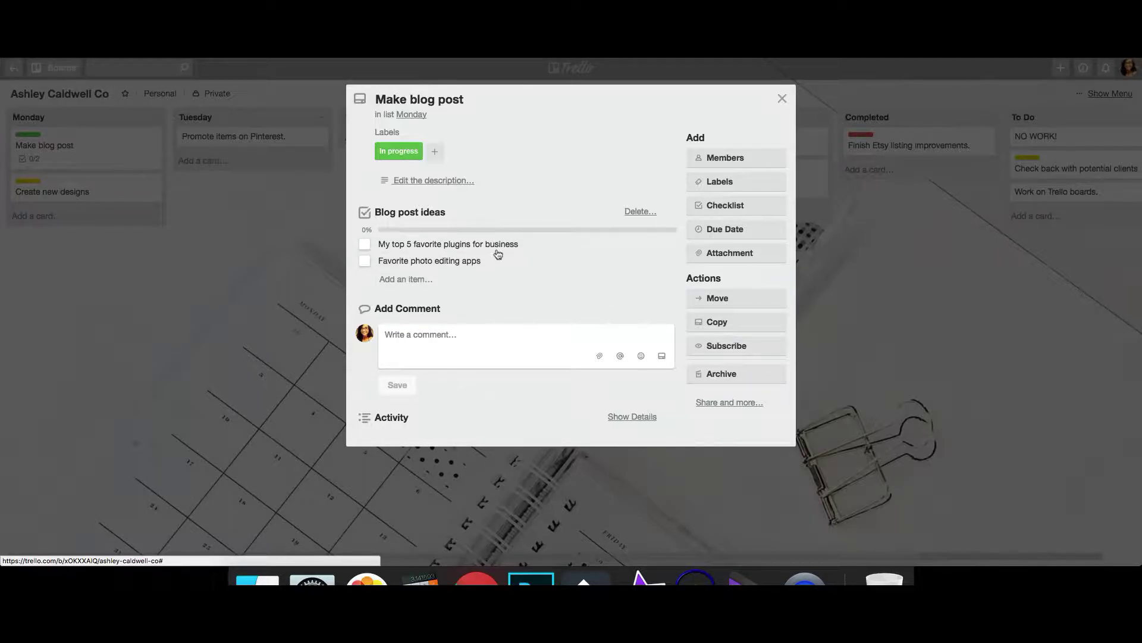
{"action": "left_click", "coordinate": [783, 98]}
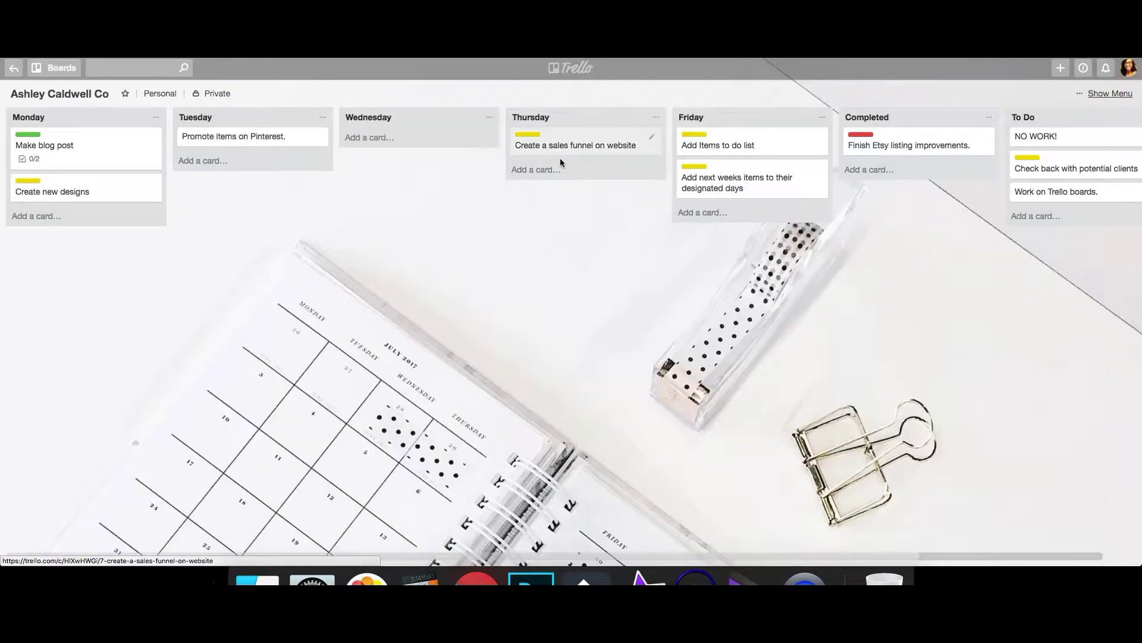
{"action": "left_click", "coordinate": [50, 188]}
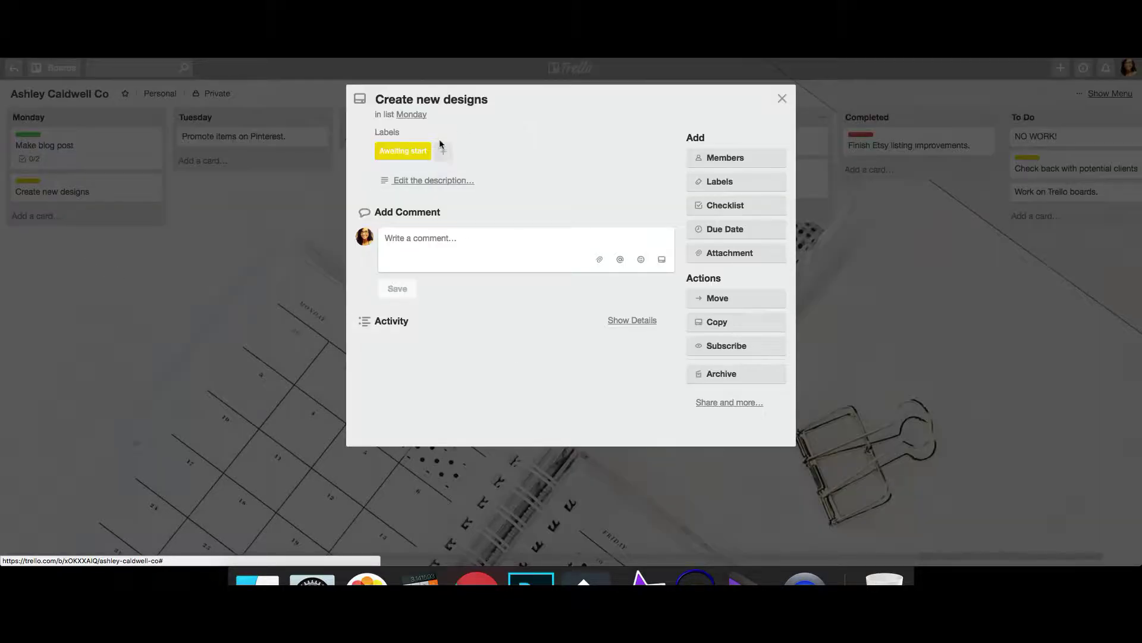
{"action": "left_click", "coordinate": [782, 99]}
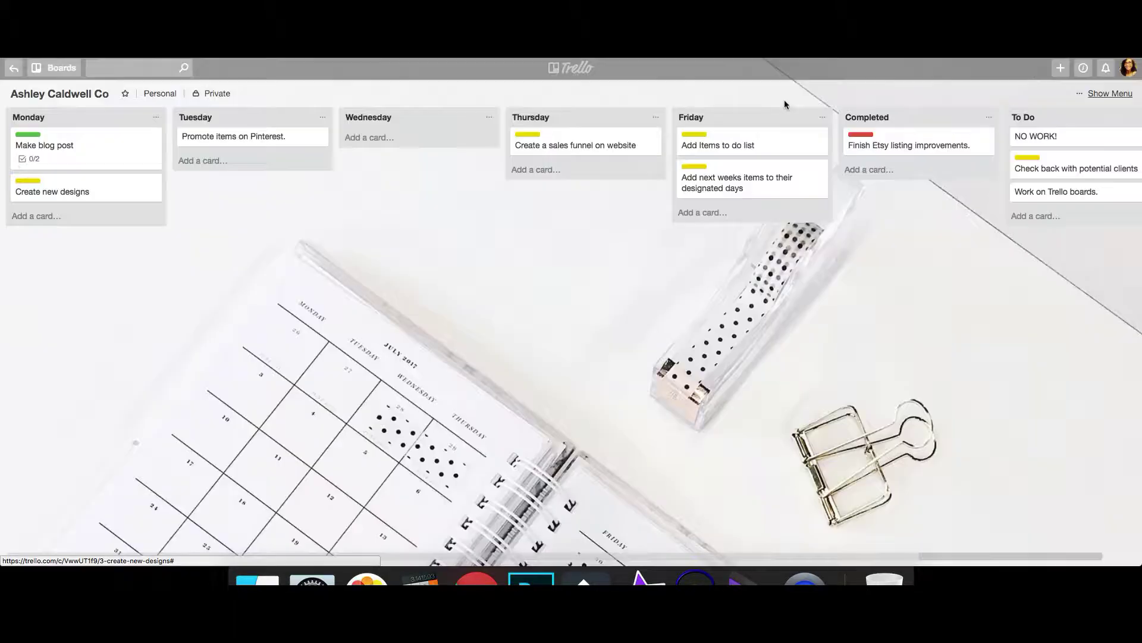
{"action": "left_click", "coordinate": [230, 141]}
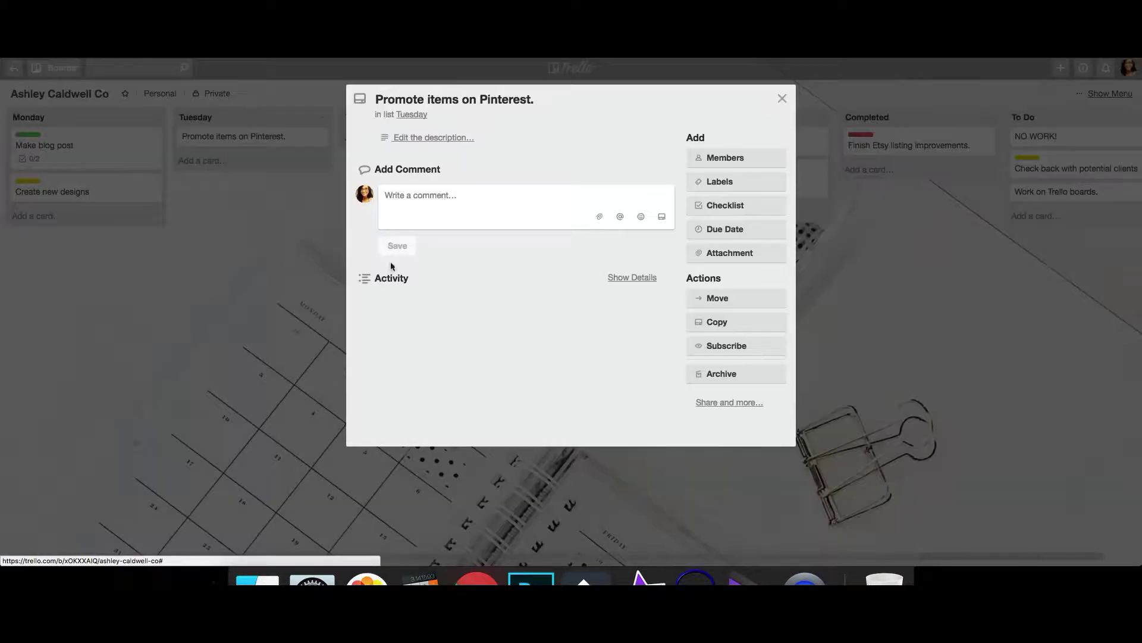
{"action": "left_click", "coordinate": [782, 99]}
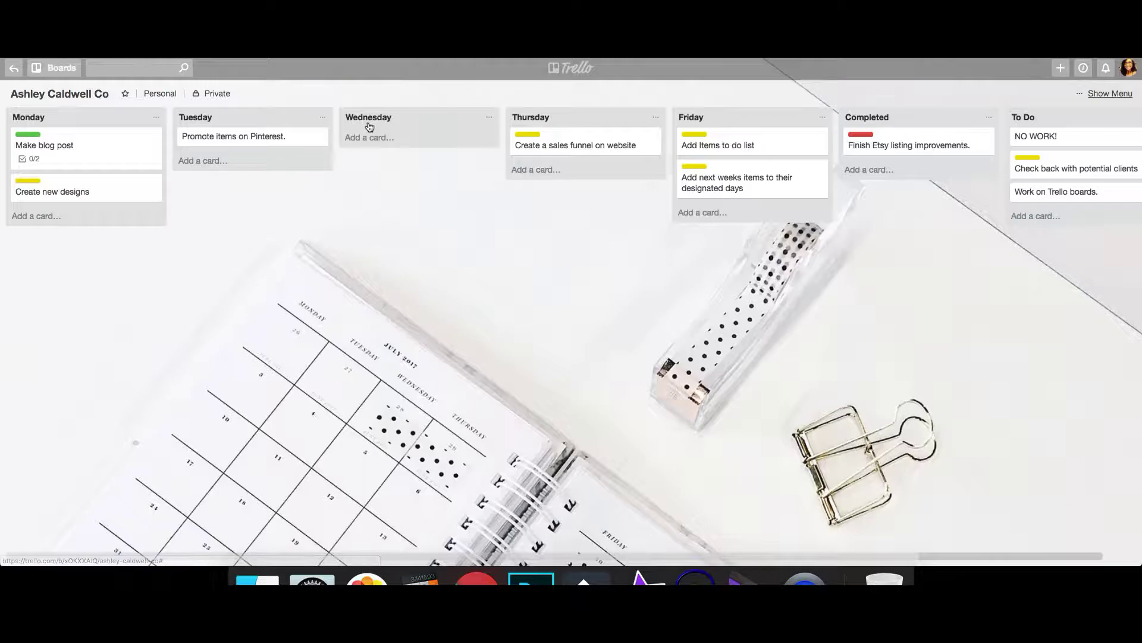
Examine the label options of the Finish Etsy listing improvements card in the Completed list.
{"action": "left_click_drag", "start_coordinate": [558, 238], "coordinate": [434, 207]}
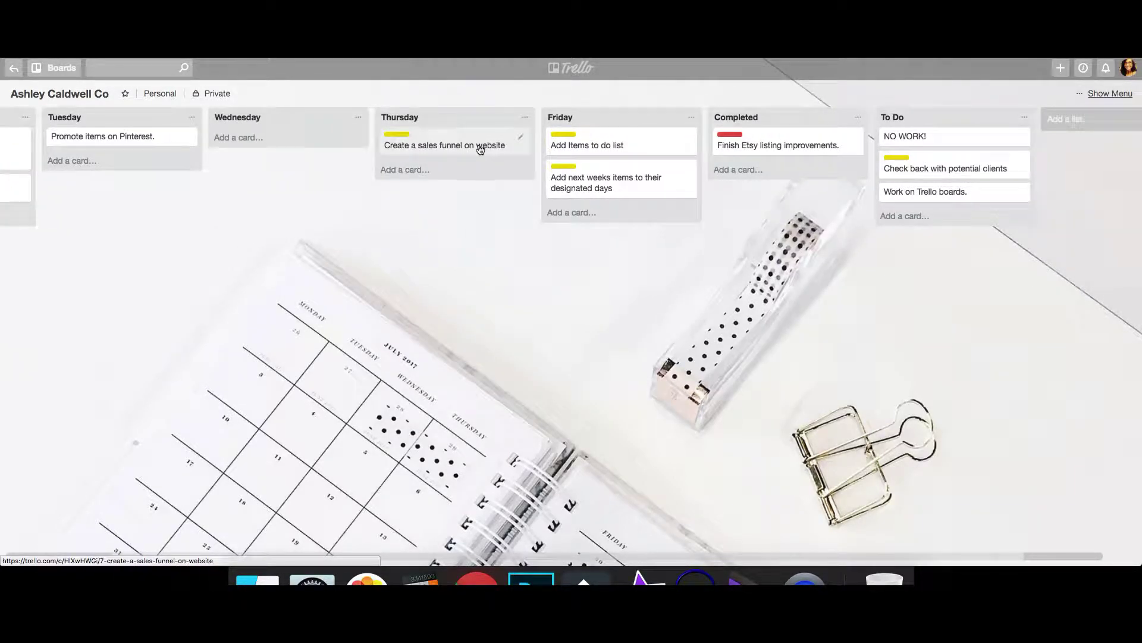
{"action": "left_click_drag", "start_coordinate": [530, 244], "coordinate": [415, 242]}
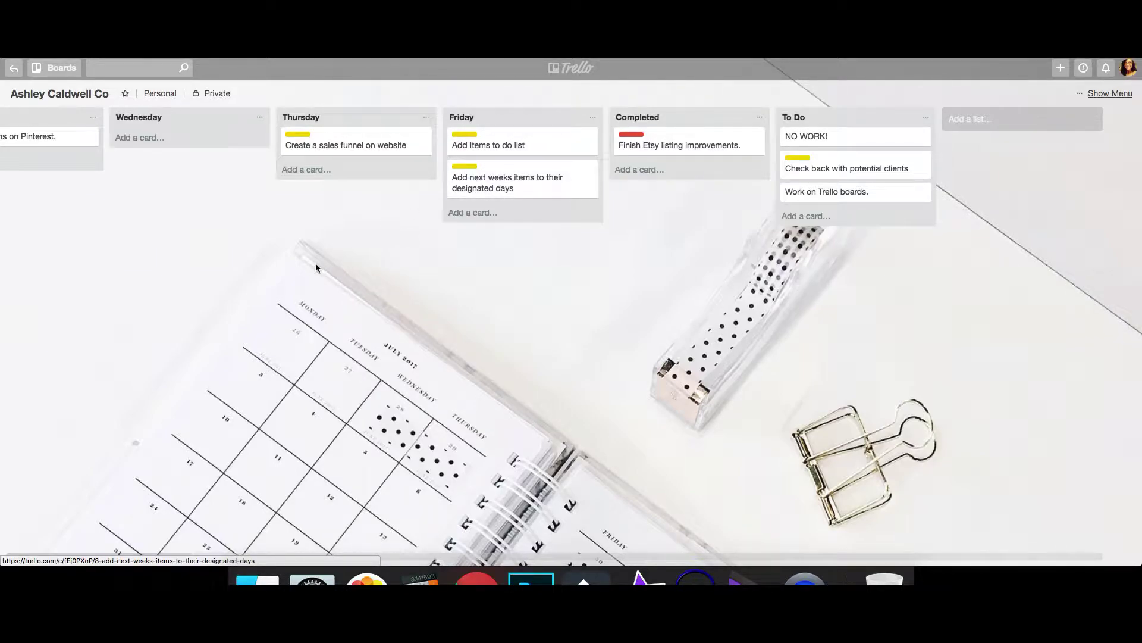
{"action": "left_click_drag", "start_coordinate": [316, 265], "coordinate": [594, 275]}
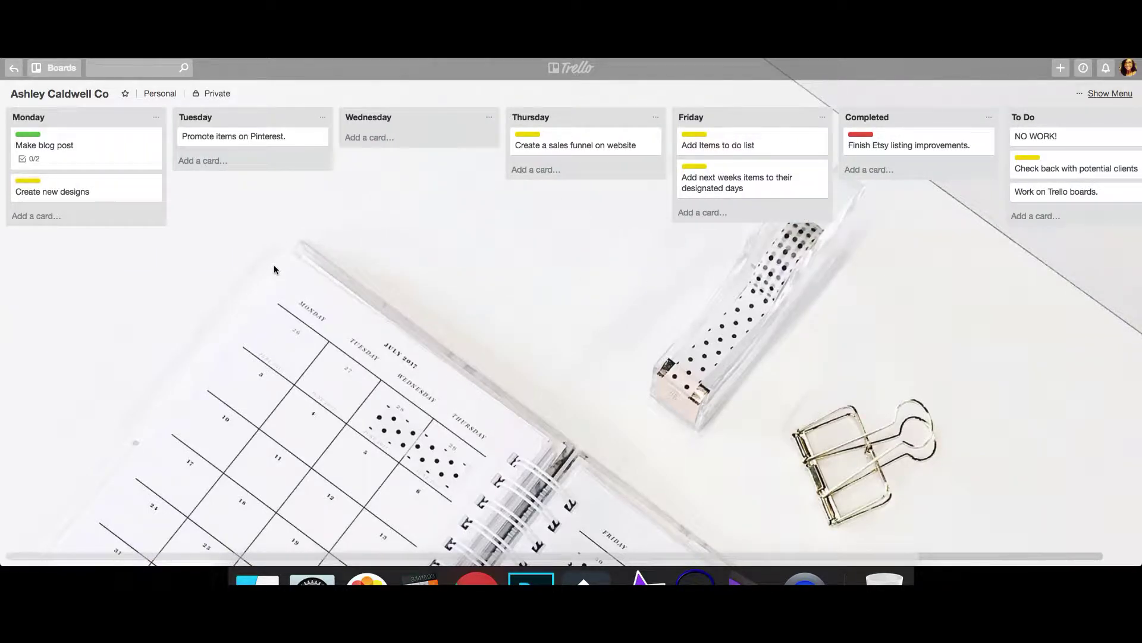
{"action": "left_click_drag", "start_coordinate": [1027, 401], "coordinate": [749, 403]}
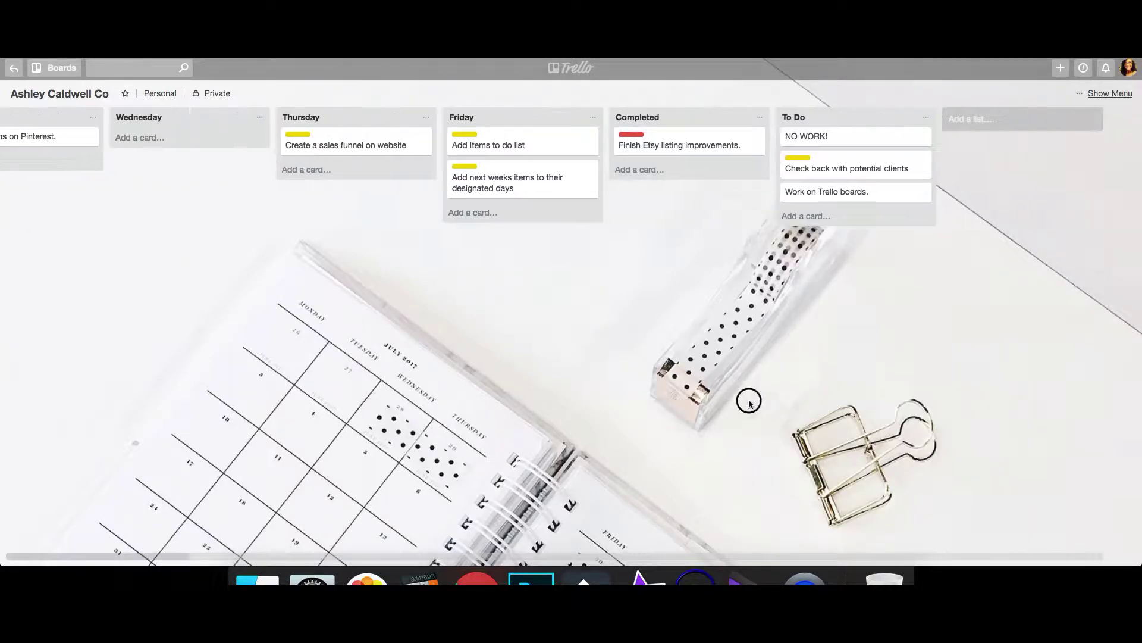
{"action": "left_click_drag", "start_coordinate": [225, 301], "coordinate": [444, 280]}
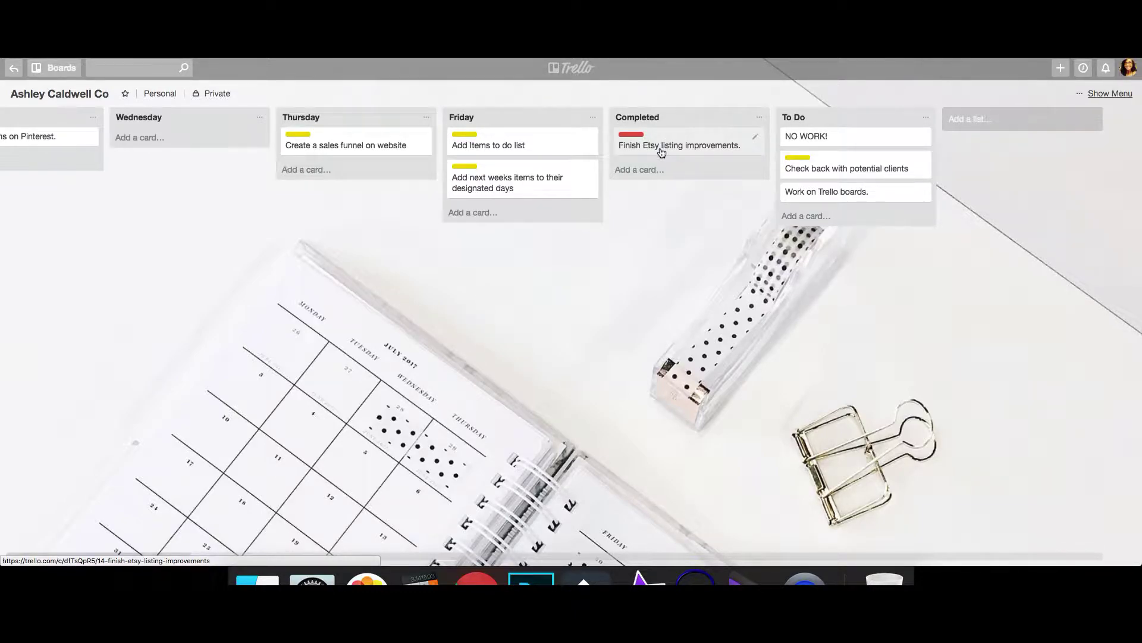
{"action": "left_click", "coordinate": [699, 149]}
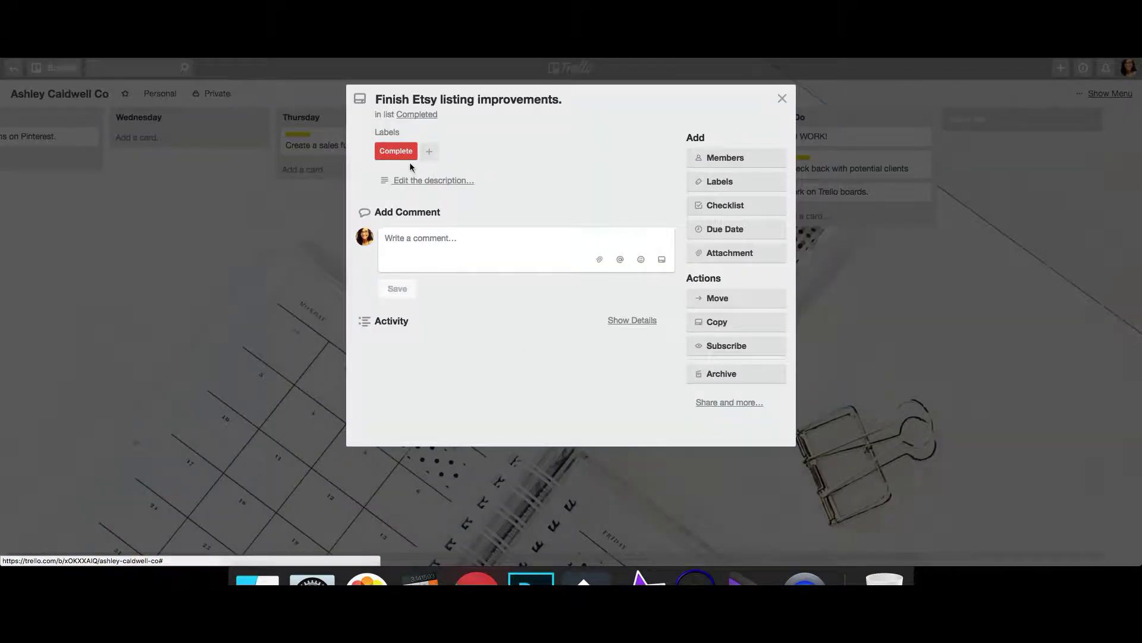
{"action": "left_click", "coordinate": [723, 183]}
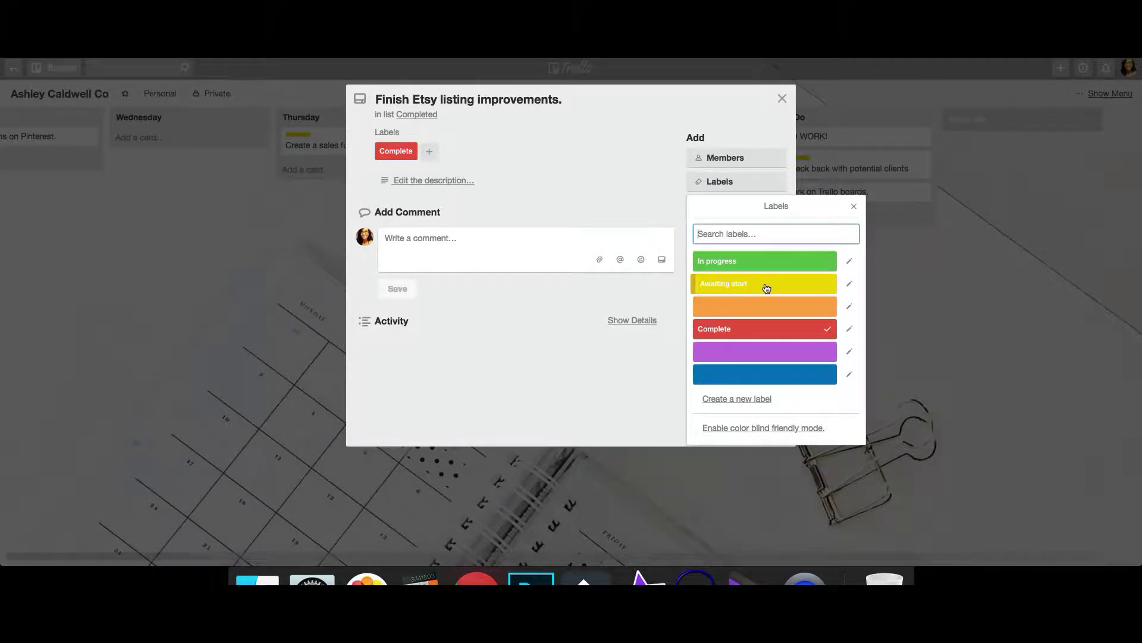
{"action": "left_click", "coordinate": [855, 208]}
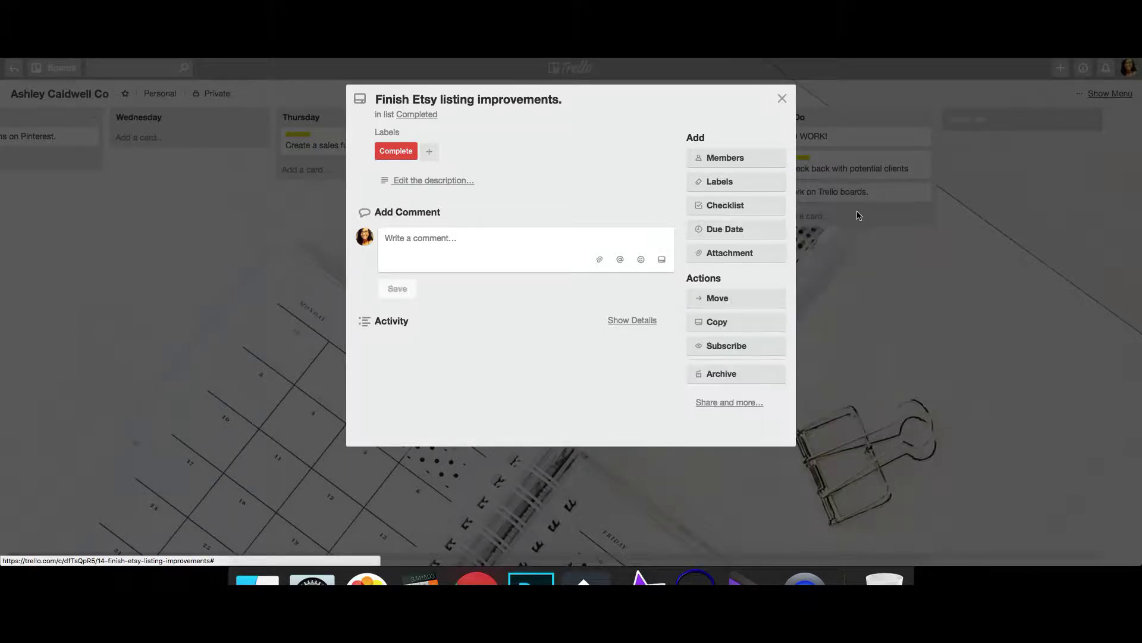
{"action": "left_click", "coordinate": [782, 98]}
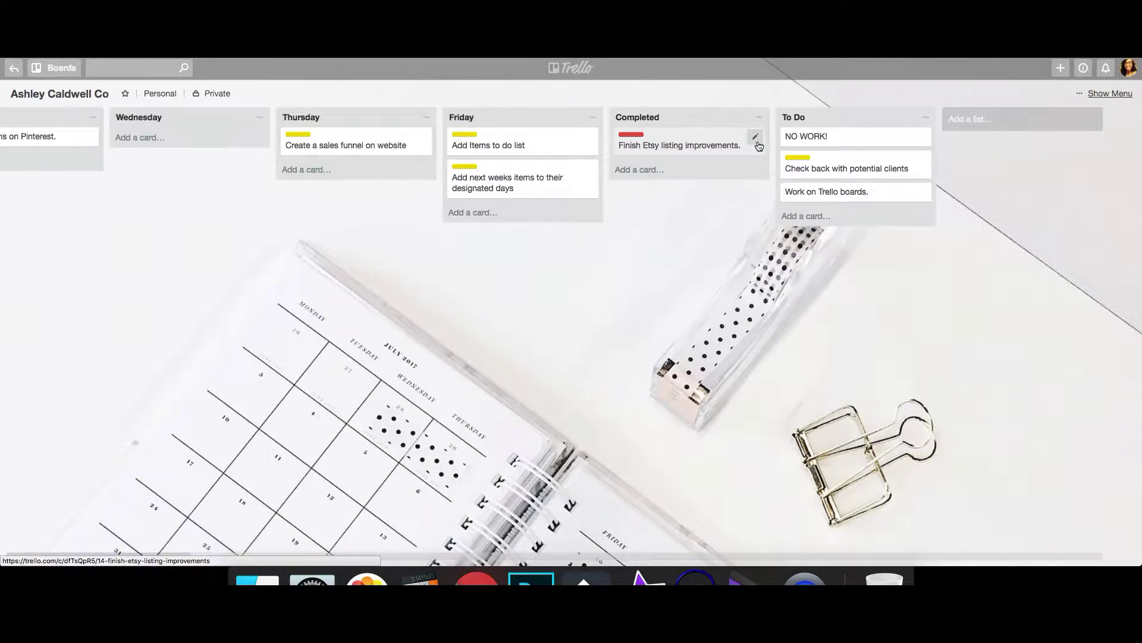
Move the Finish Etsy listing improvements card to the end of To Do and the NO WORK! card to the start of Friday.
{"action": "left_click_drag", "start_coordinate": [709, 148], "coordinate": [854, 235]}
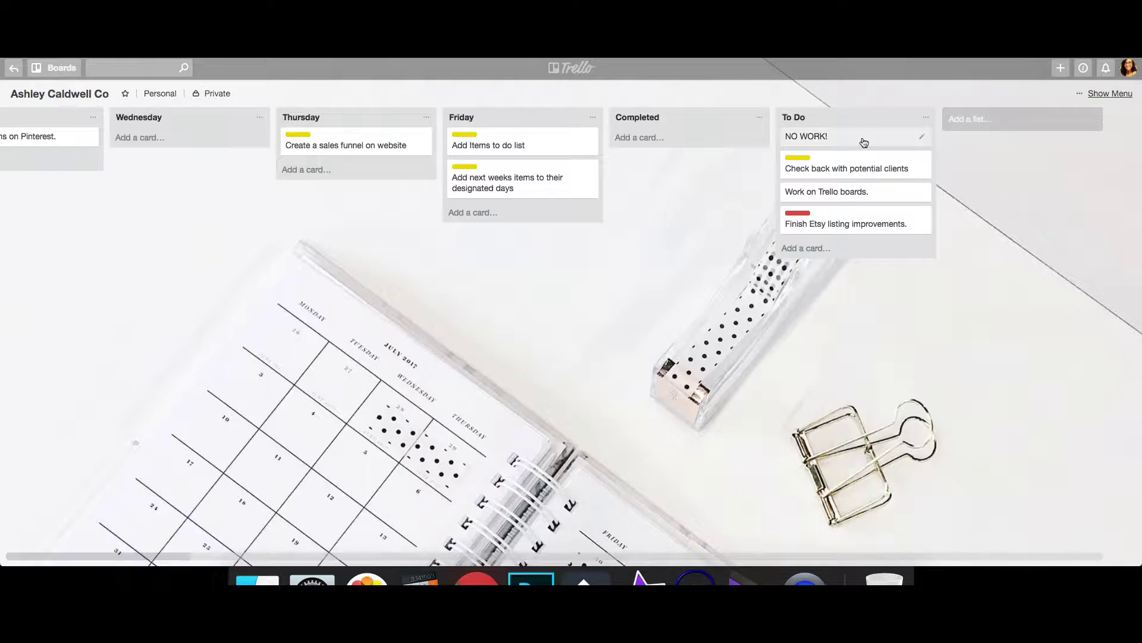
{"action": "left_click_drag", "start_coordinate": [864, 142], "coordinate": [543, 145]}
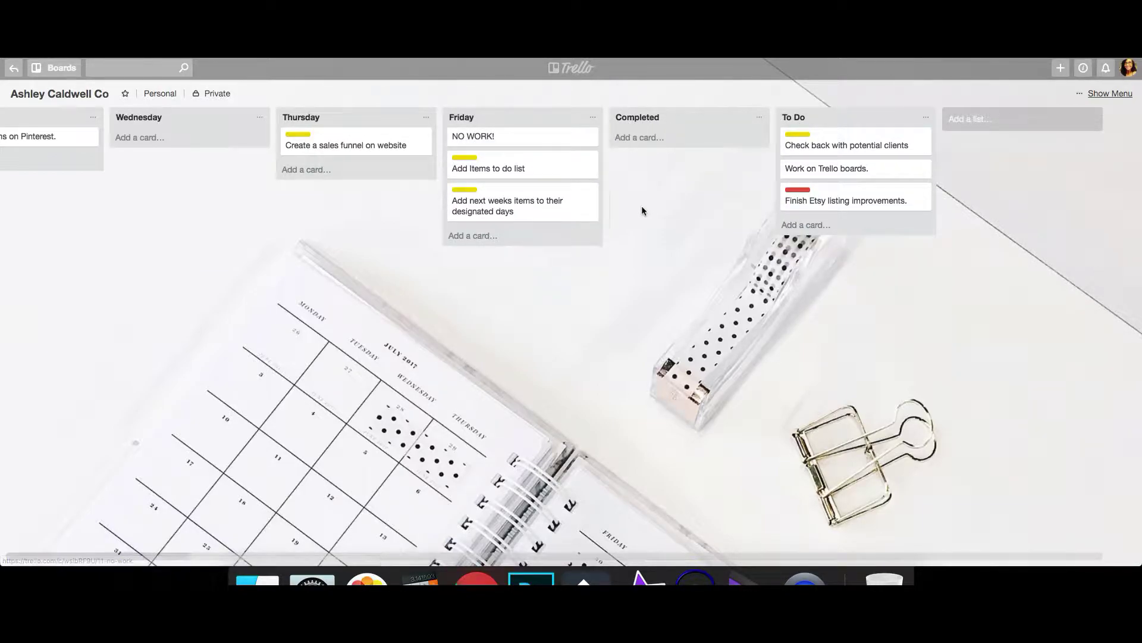
Move the two remaining task cards below NO WORK! from Friday to Thursday, placing both above Create a sales funnel on website.
{"action": "left_click_drag", "start_coordinate": [326, 274], "coordinate": [366, 273]}
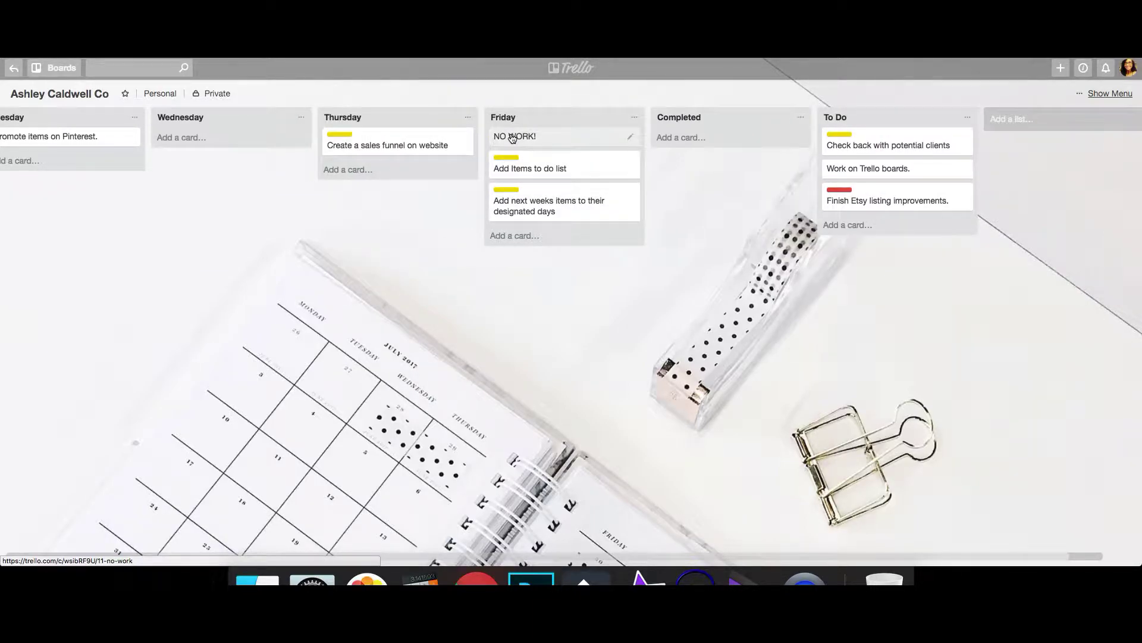
{"action": "left_click_drag", "start_coordinate": [513, 169], "coordinate": [379, 134]}
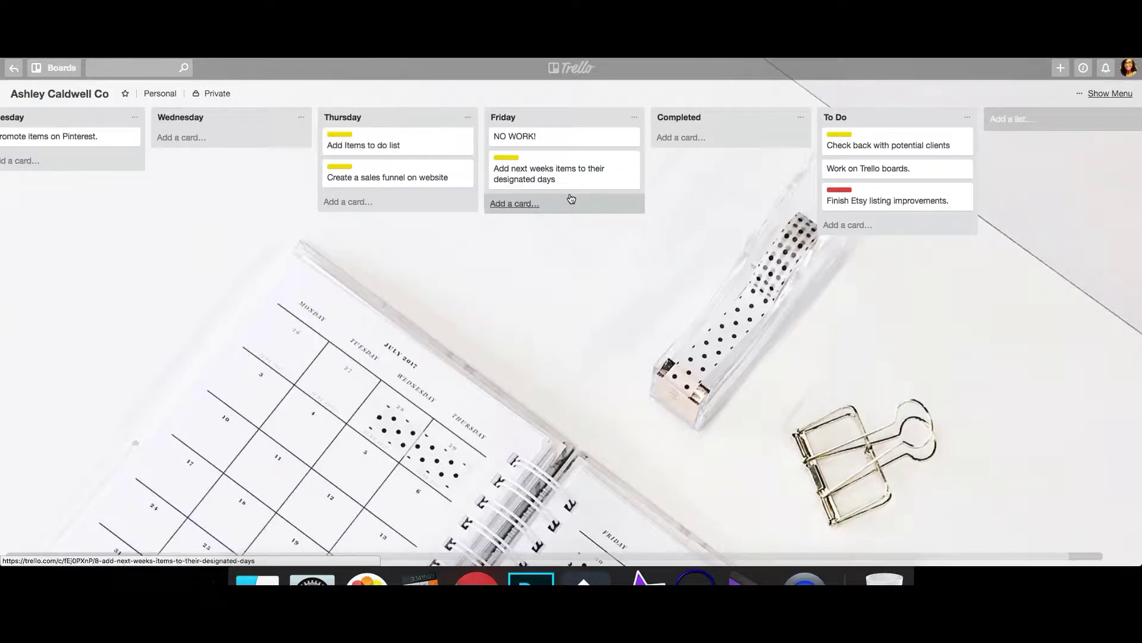
{"action": "left_click_drag", "start_coordinate": [572, 182], "coordinate": [410, 179]}
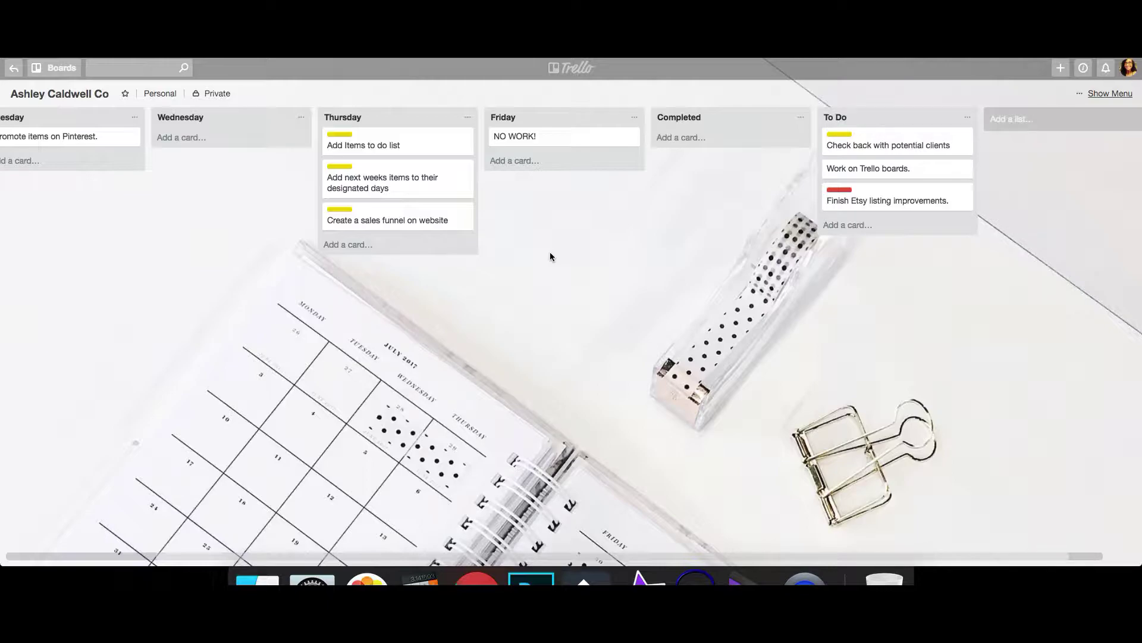
Switch to the YouTube board and look over its weekday, To Do and Completed lists.
{"action": "left_click_drag", "start_coordinate": [549, 257], "coordinate": [877, 281]}
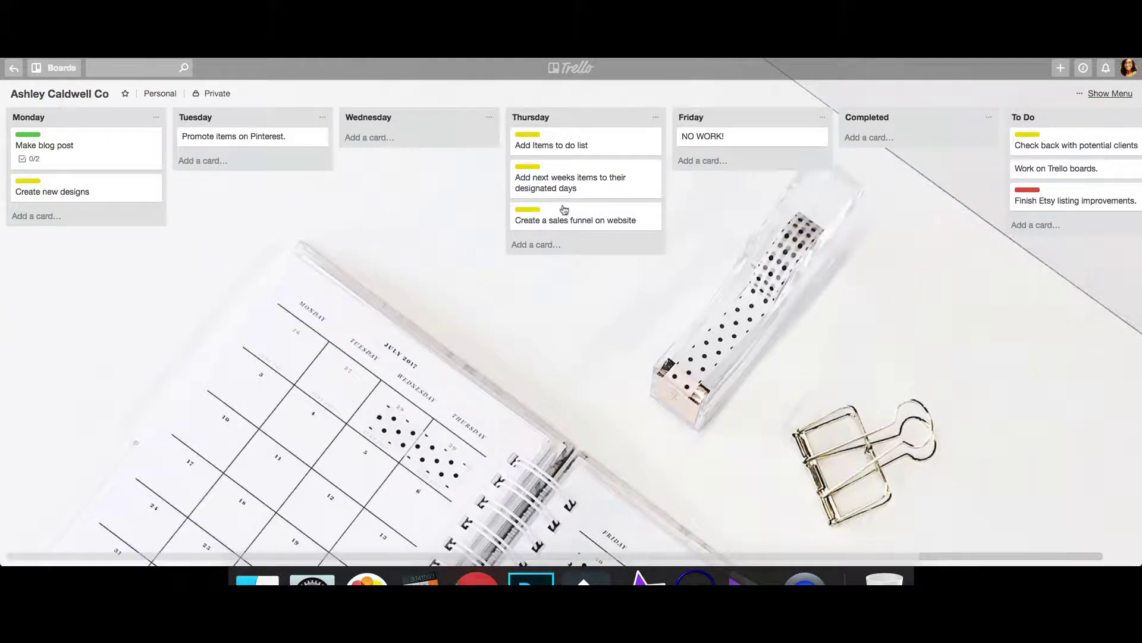
{"action": "left_click", "coordinate": [13, 68]}
{"action": "left_click", "coordinate": [477, 172]}
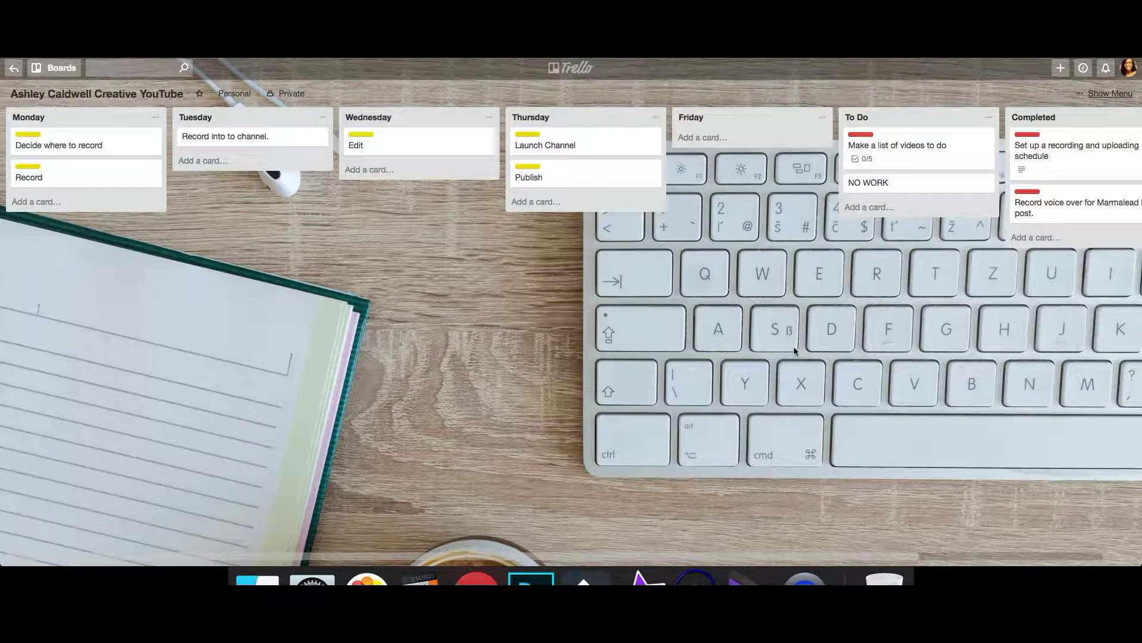
{"action": "scroll", "coordinate": [777, 344], "scroll_direction": "right", "scroll_amount": 5}
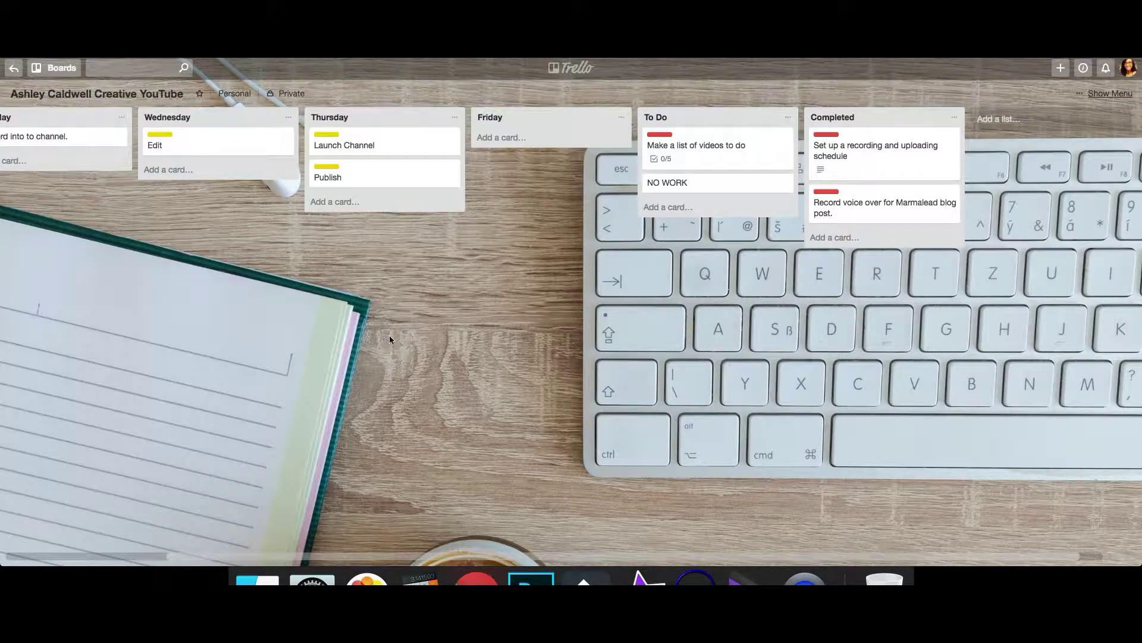
{"action": "scroll", "coordinate": [516, 333], "scroll_direction": "left", "scroll_amount": 5}
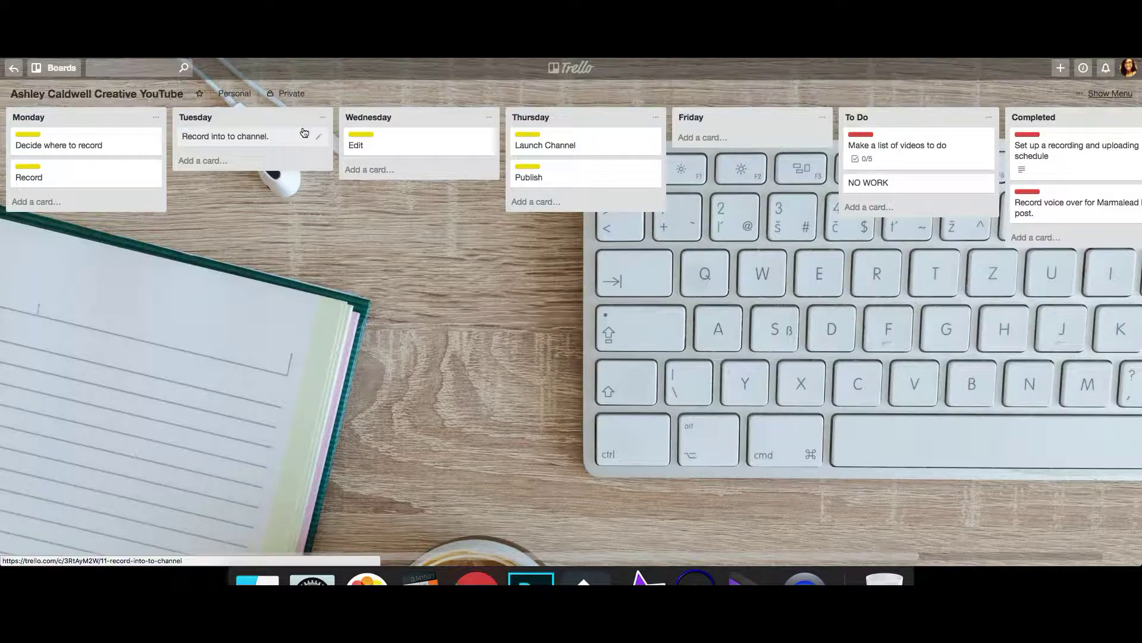
Archive the Record into to channel card in the Tuesday list and close its details.
{"action": "left_click", "coordinate": [272, 140]}
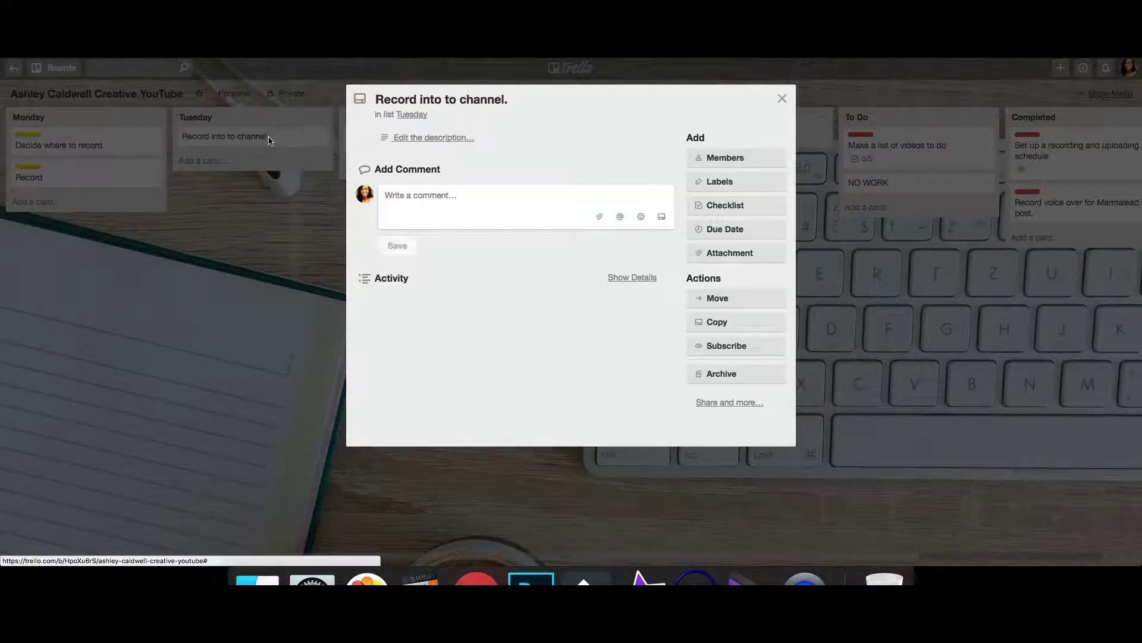
{"action": "left_click", "coordinate": [782, 98]}
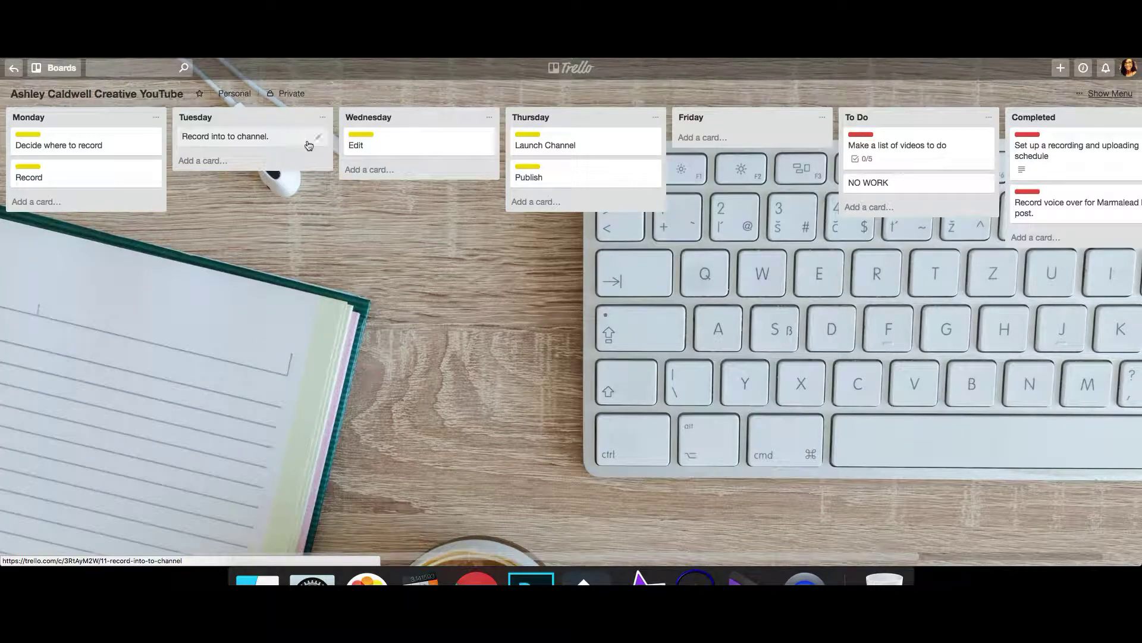
{"action": "right_click", "coordinate": [231, 143]}
{"action": "left_click", "coordinate": [230, 140]}
{"action": "left_click", "coordinate": [230, 140]}
{"action": "left_click", "coordinate": [723, 374]}
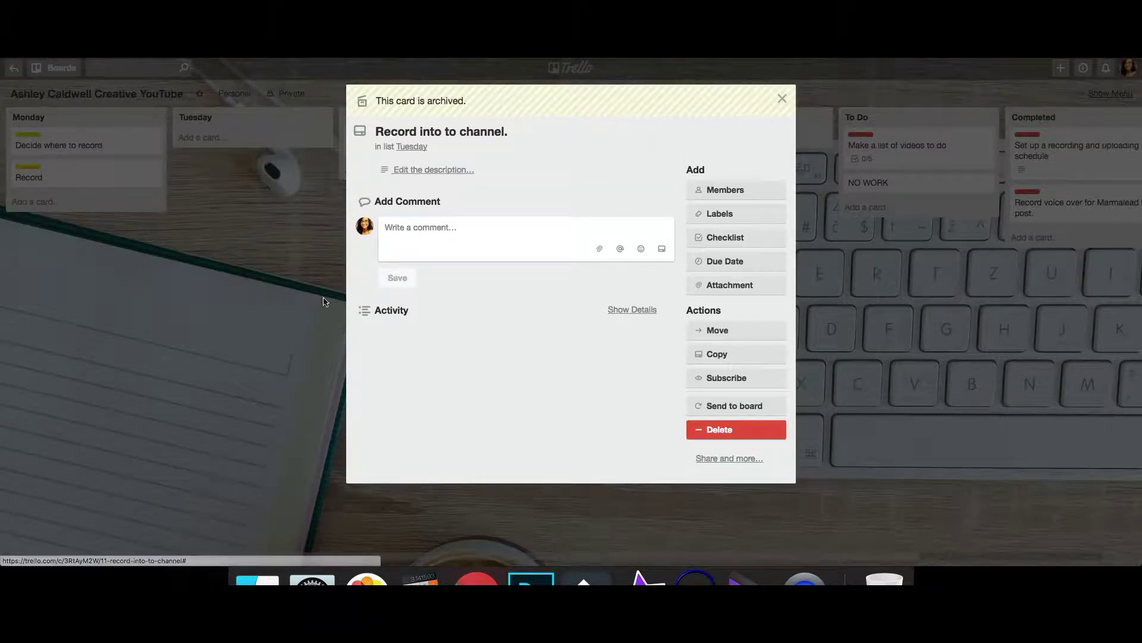
{"action": "left_click", "coordinate": [782, 99]}
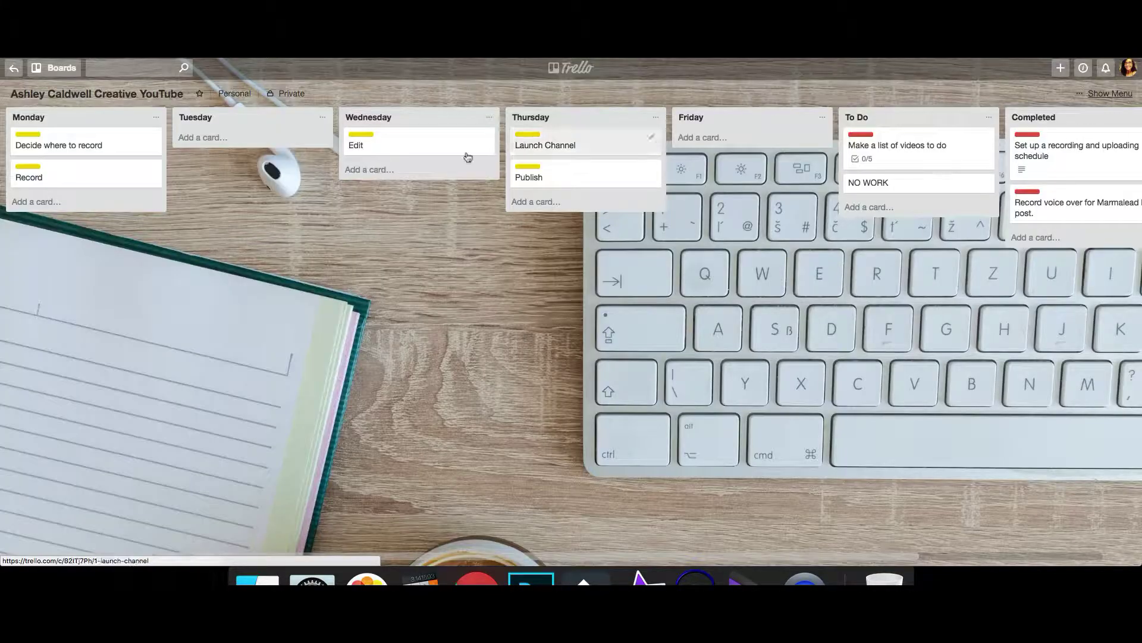
Move the Launch Channel card from Thursday to the end of the Completed list.
{"action": "left_click_drag", "start_coordinate": [476, 237], "coordinate": [357, 205]}
{"action": "left_click_drag", "start_coordinate": [124, 248], "coordinate": [268, 223]}
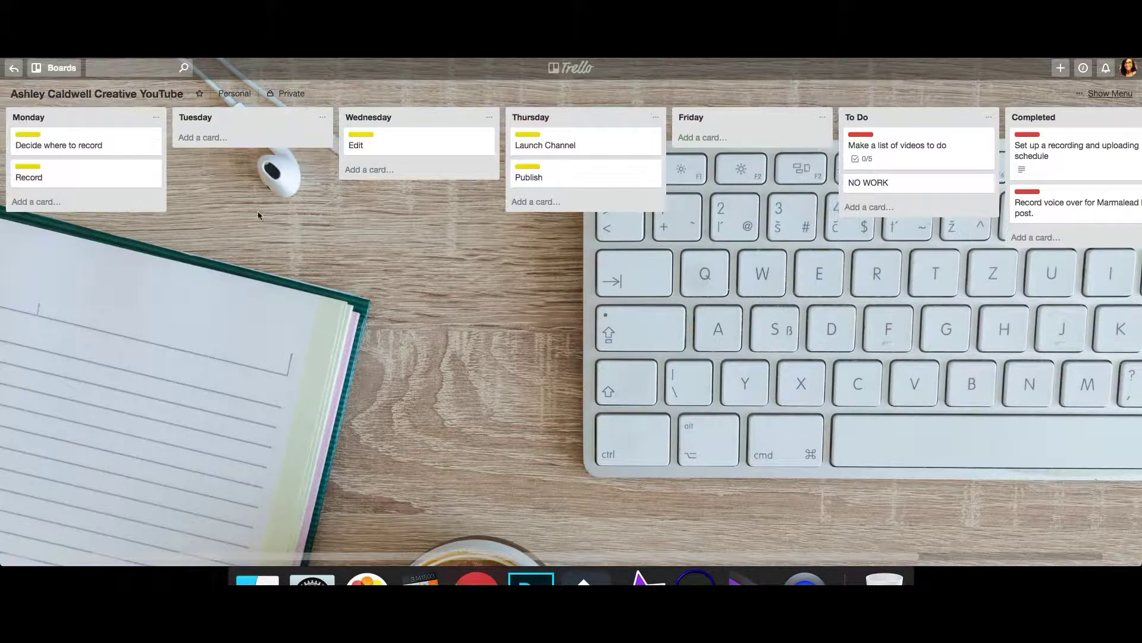
{"action": "scroll", "coordinate": [510, 217], "scroll_direction": "right", "scroll_amount": 3}
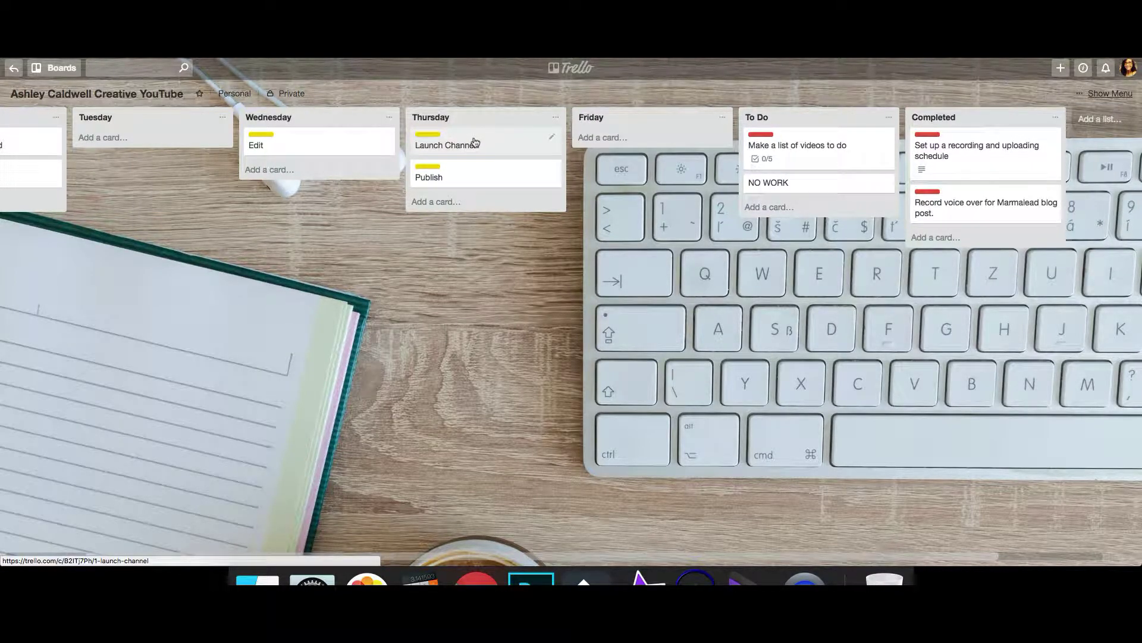
{"action": "mouse_move", "coordinate": [457, 141]}
{"action": "left_mouse_down"}
{"action": "mouse_move", "coordinate": [733, 288]}
{"action": "mouse_move", "coordinate": [952, 253]}
{"action": "left_mouse_up"}
Replace the Awaiting start label on the Launch Channel card with the red Complete label and close its quick editor.
{"action": "left_click", "coordinate": [1048, 235]}
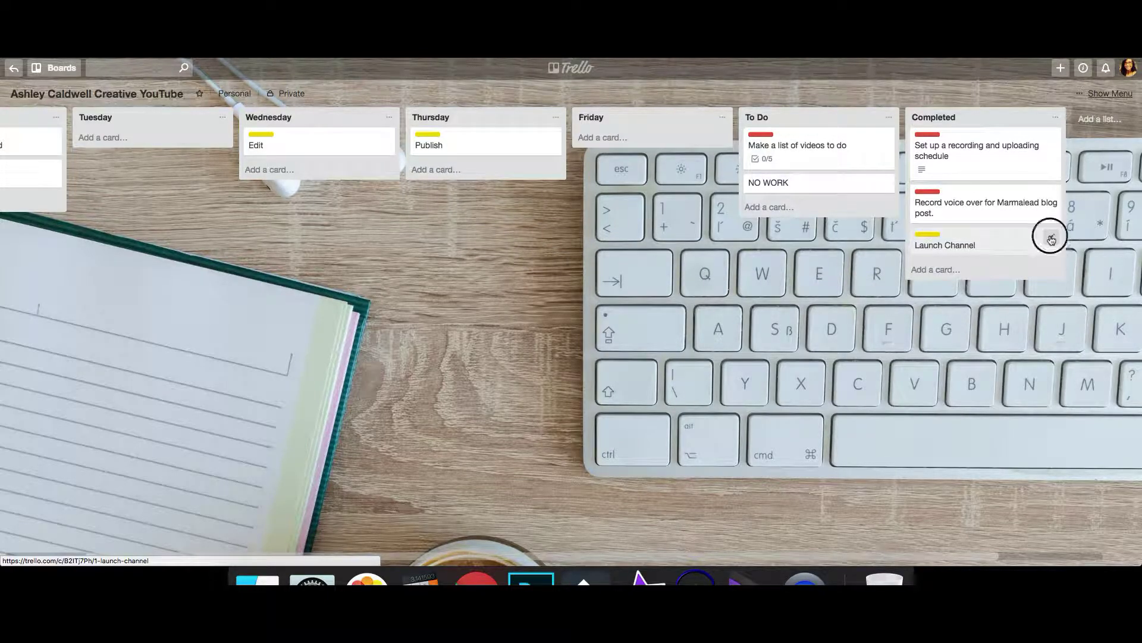
{"action": "left_click", "coordinate": [872, 236]}
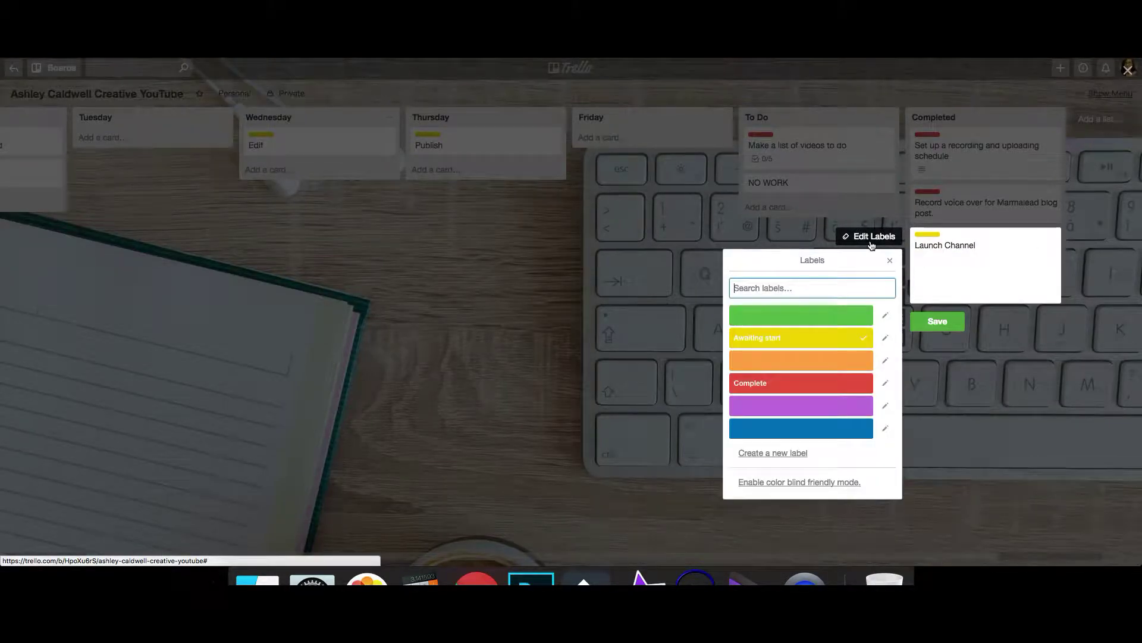
{"action": "left_click", "coordinate": [811, 383]}
{"action": "left_click", "coordinate": [811, 339]}
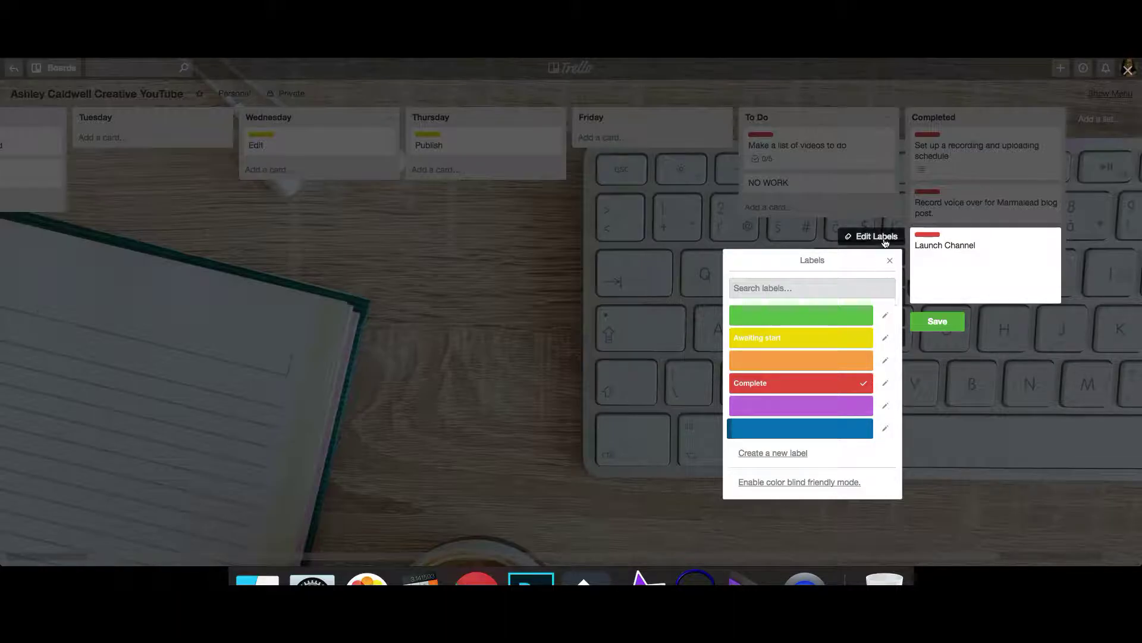
{"action": "left_click", "coordinate": [677, 335]}
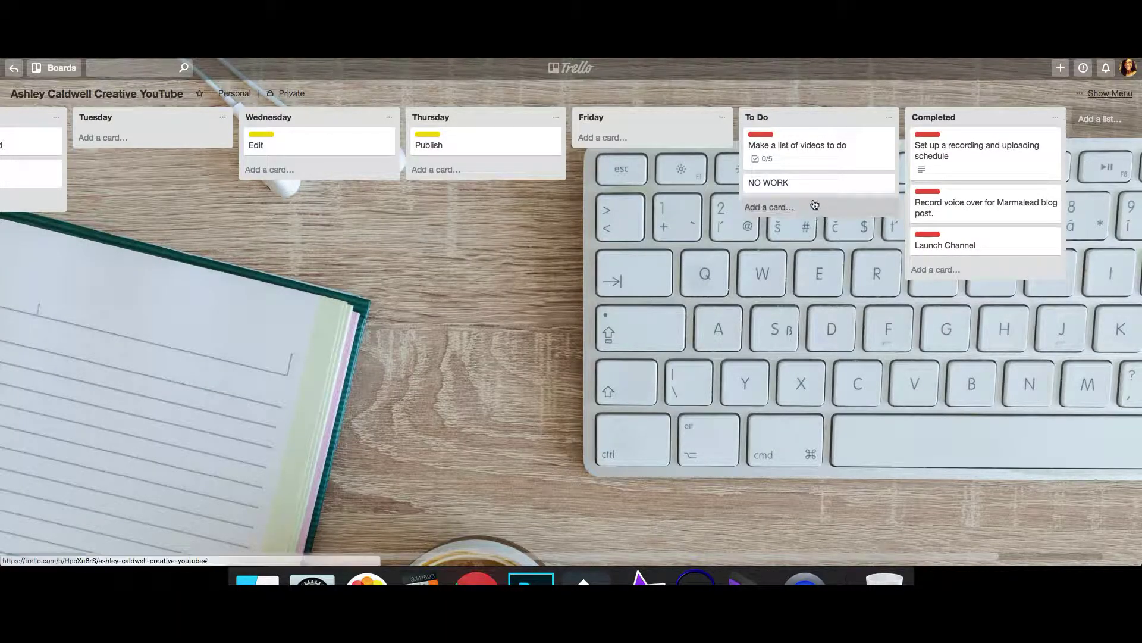
Move the NO WORK card to Friday, and move Publish and Edit to the start of Monday with Edit above Publish.
{"action": "left_click_drag", "start_coordinate": [811, 191], "coordinate": [654, 139]}
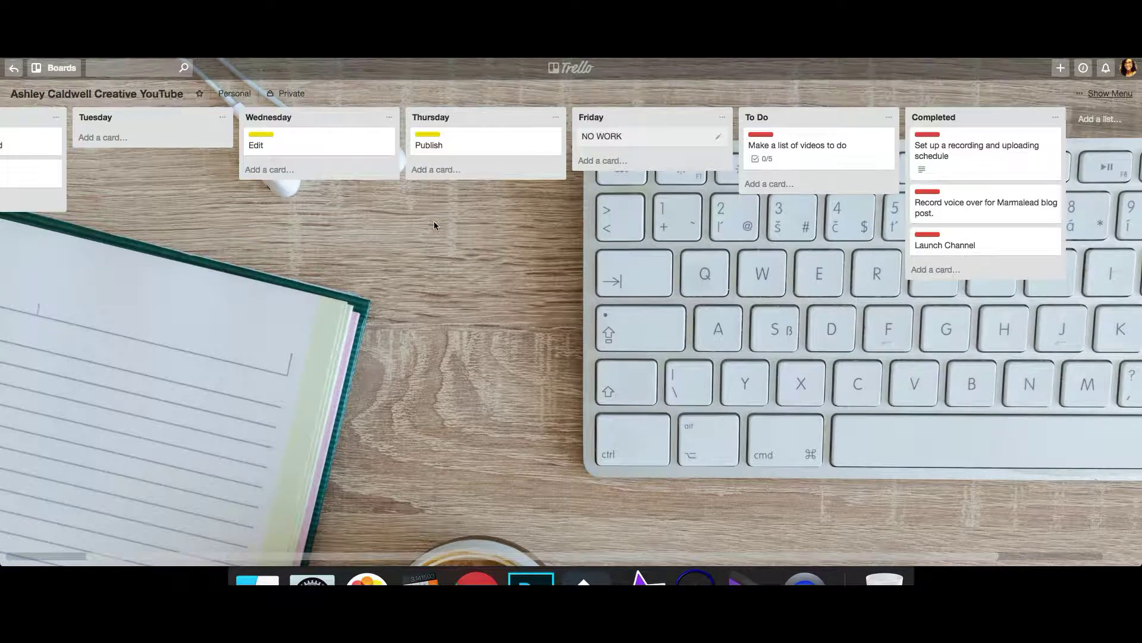
{"action": "scroll", "coordinate": [434, 220], "scroll_direction": "left", "scroll_amount": 3}
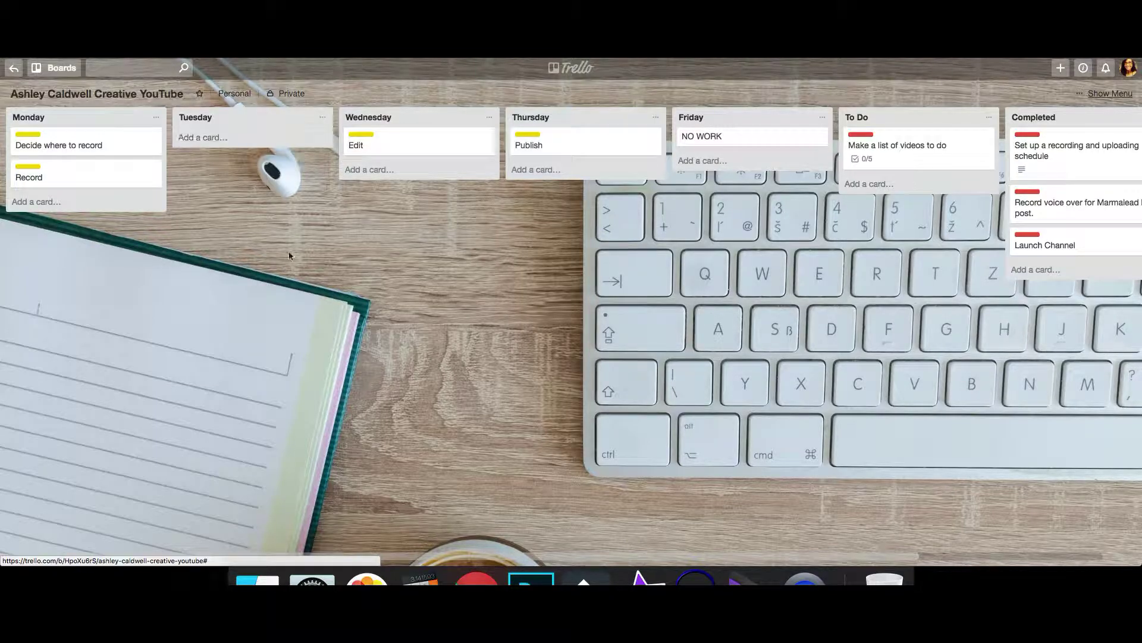
{"action": "left_click_drag", "start_coordinate": [566, 152], "coordinate": [71, 148]}
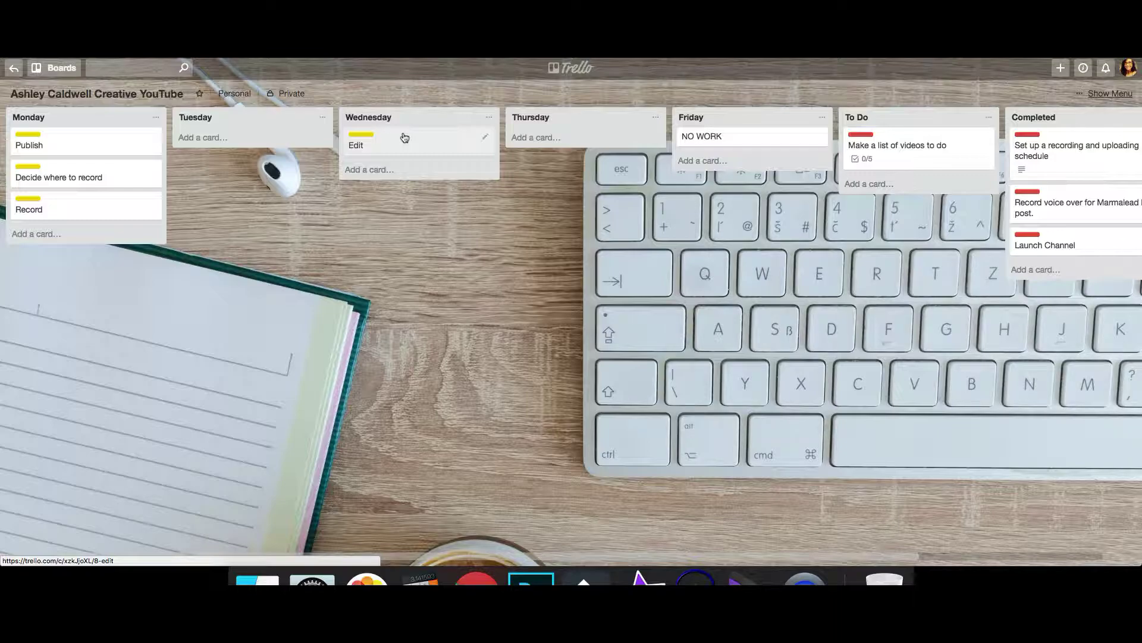
{"action": "left_click_drag", "start_coordinate": [405, 139], "coordinate": [39, 123]}
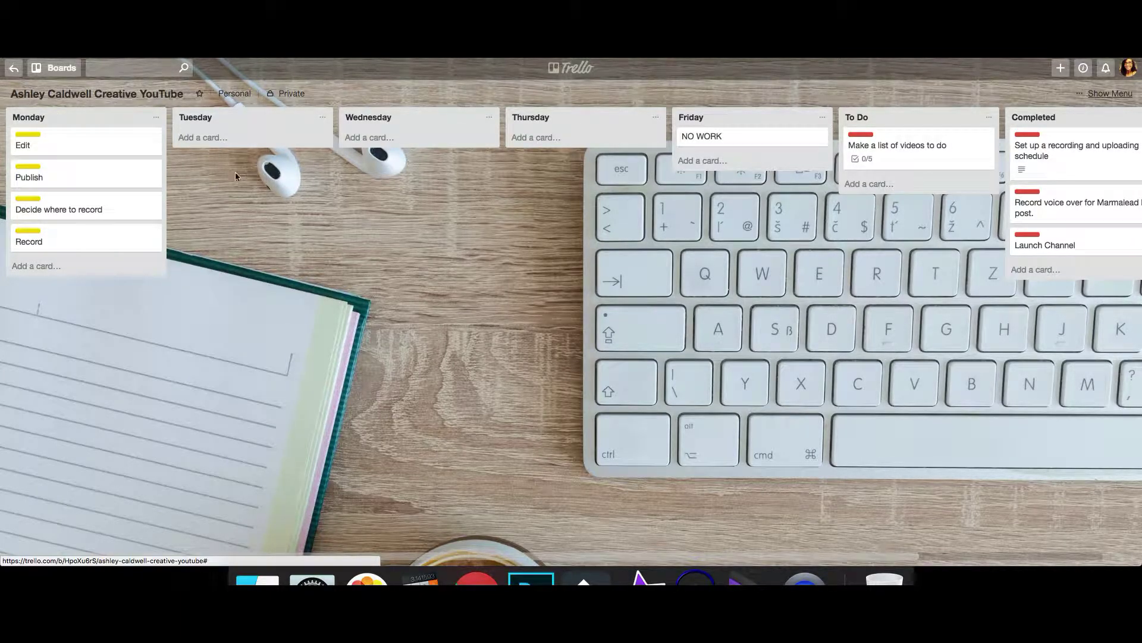
Add a list named Saturday and place it between Friday and To Do.
{"action": "left_click_drag", "start_coordinate": [1023, 280], "coordinate": [487, 275]}
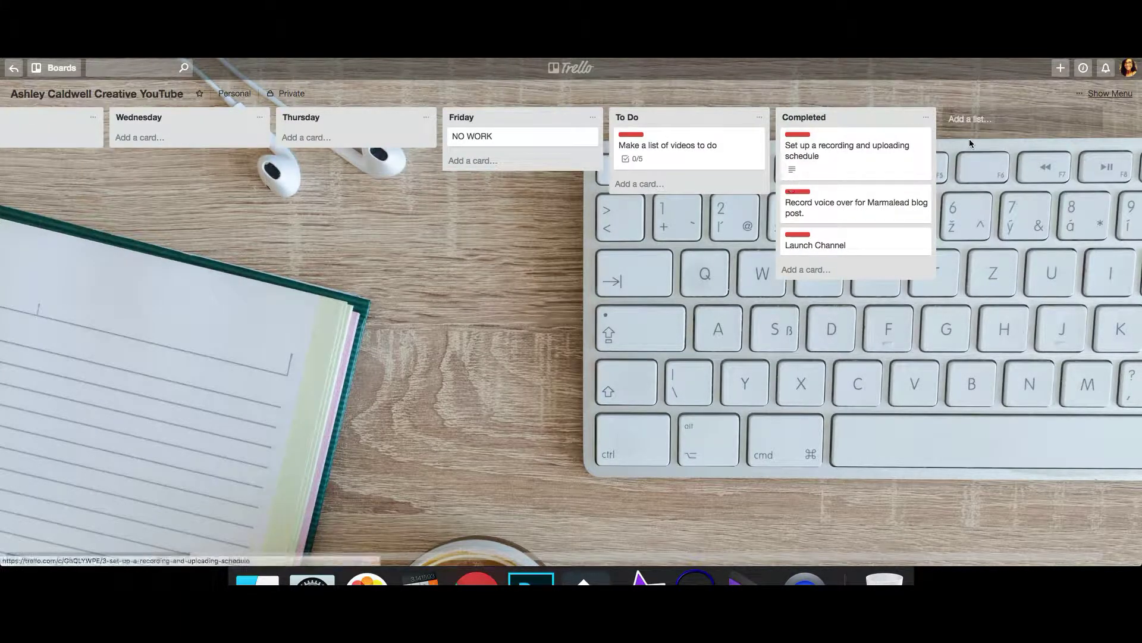
{"action": "left_click", "coordinate": [1002, 120]}
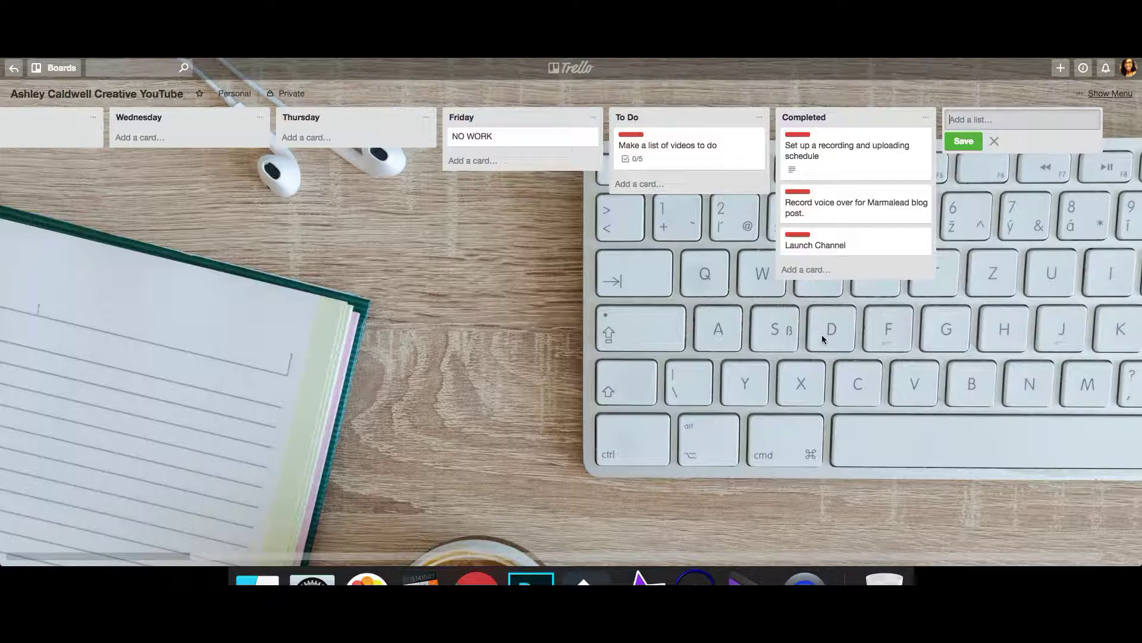
{"action": "type", "text": "Saturday"}
{"action": "left_click", "coordinate": [965, 143]}
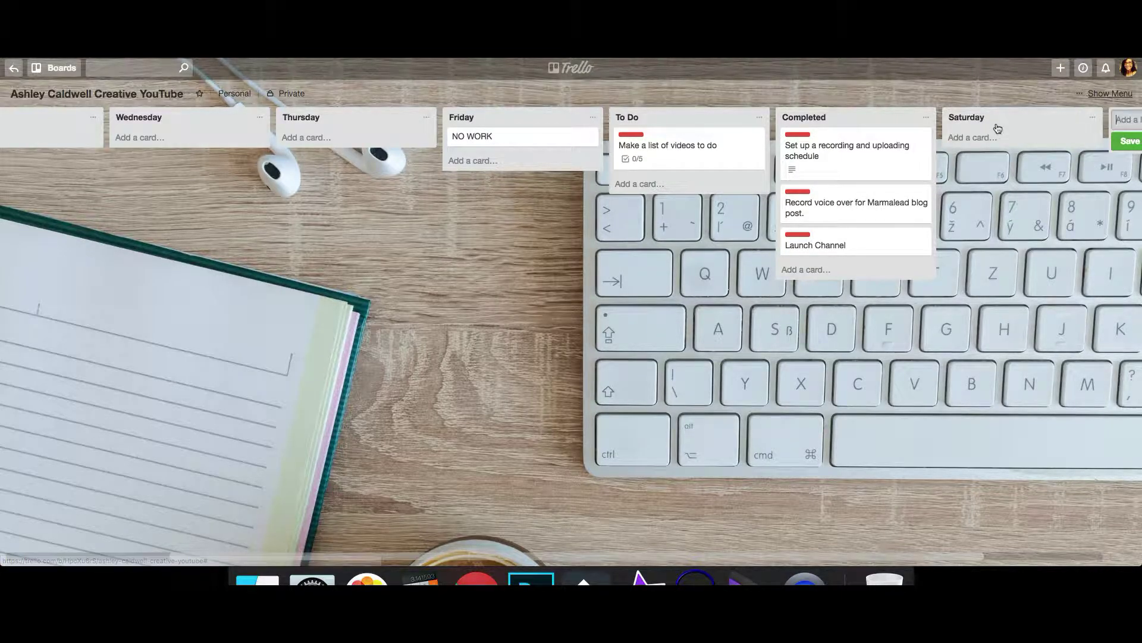
{"action": "left_click_drag", "start_coordinate": [1024, 122], "coordinate": [684, 117]}
Move the Edit and Record cards from Monday to Saturday, placing Record above Edit.
{"action": "scroll", "coordinate": [594, 241], "scroll_direction": "left", "scroll_amount": 5}
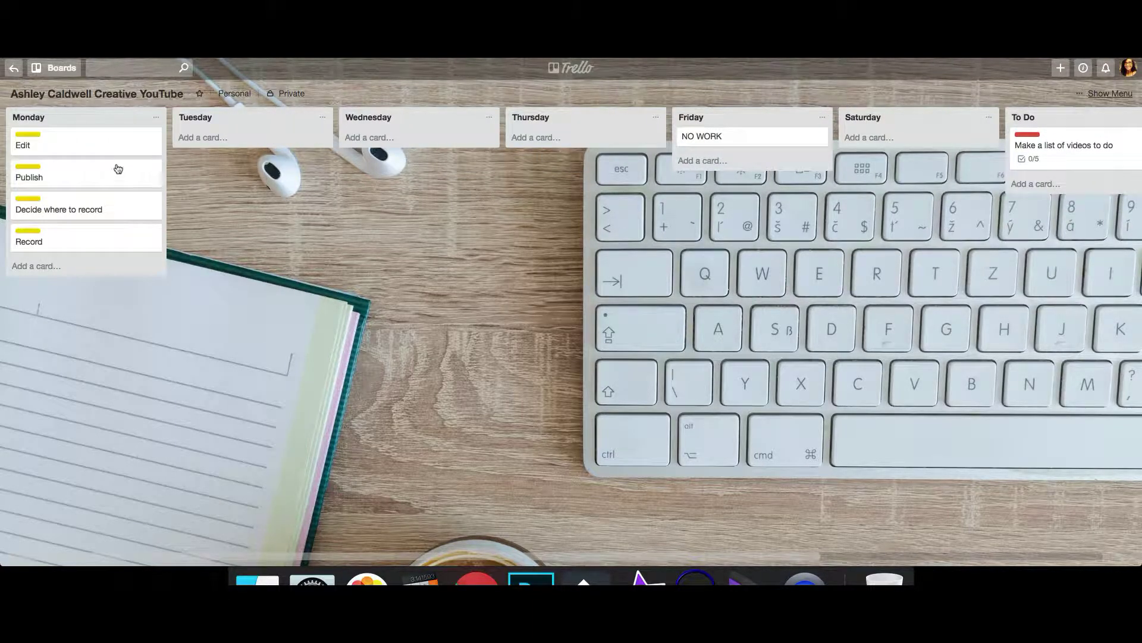
{"action": "left_click_drag", "start_coordinate": [56, 145], "coordinate": [886, 151]}
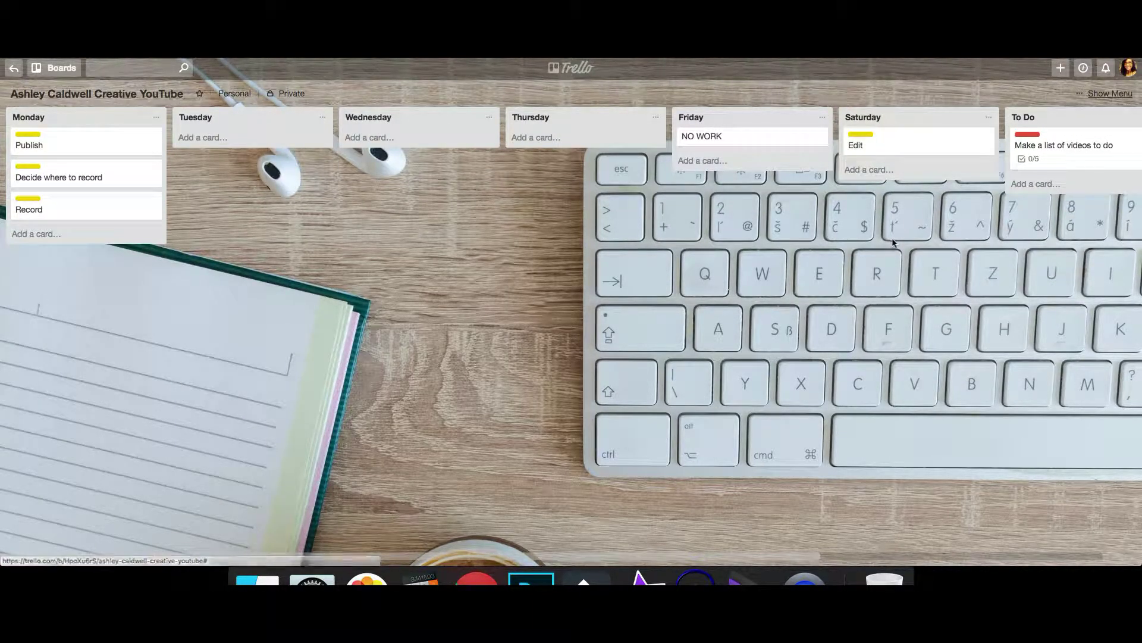
{"action": "left_click_drag", "start_coordinate": [88, 215], "coordinate": [928, 145]}
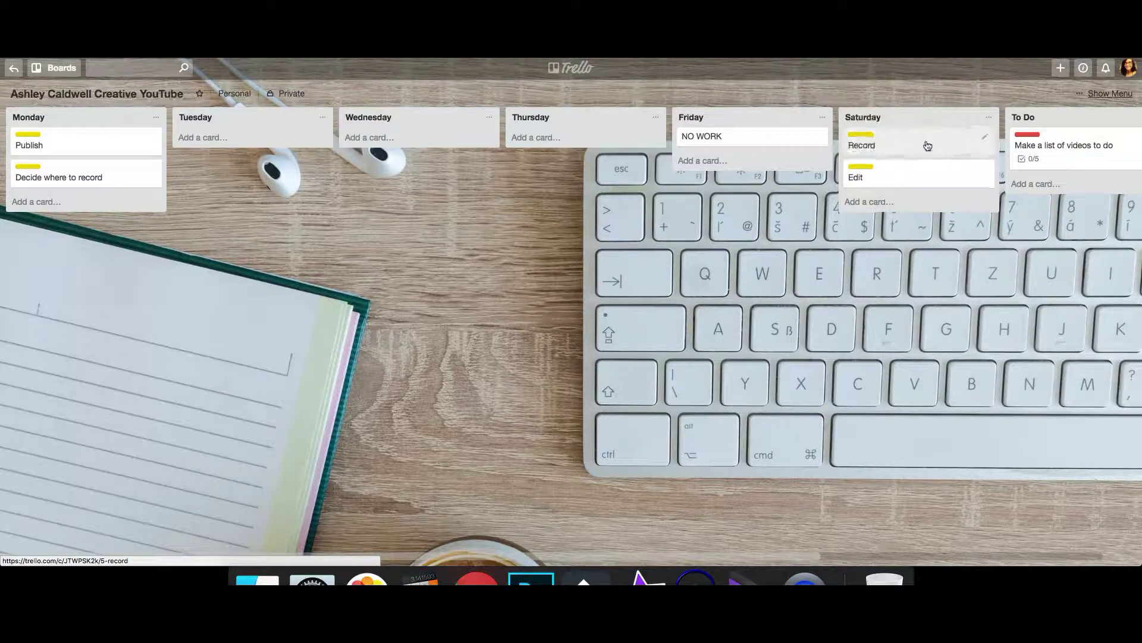
Replace the Awaiting start label on Saturday's Record card with the green label, naming that label In Progress, and save the card.
{"action": "left_click", "coordinate": [984, 138]}
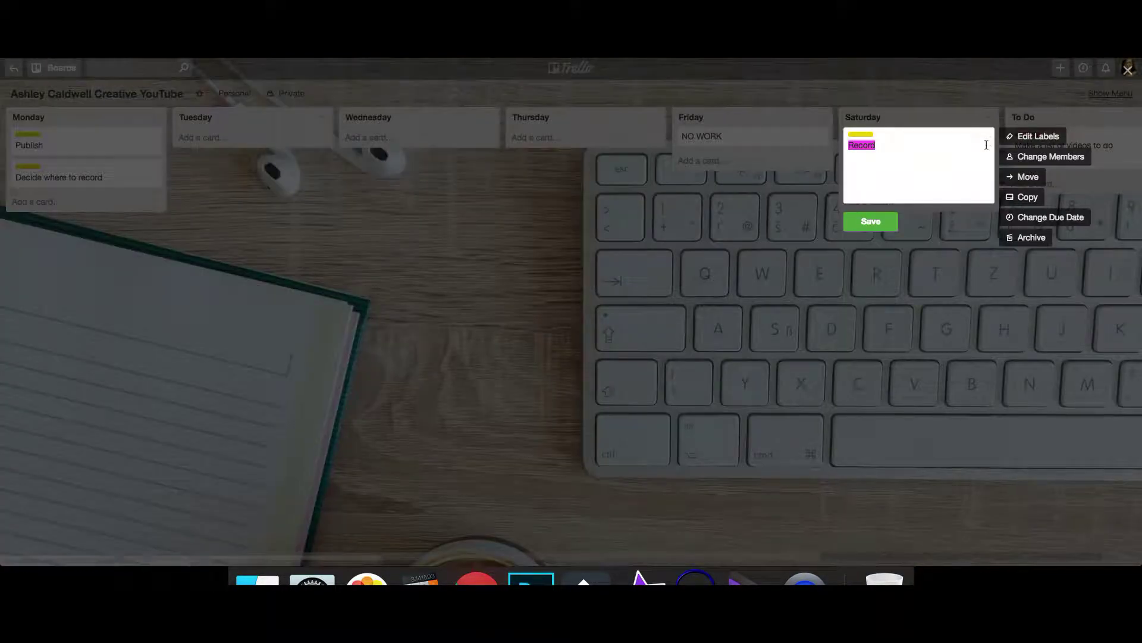
{"action": "left_click", "coordinate": [1037, 146]}
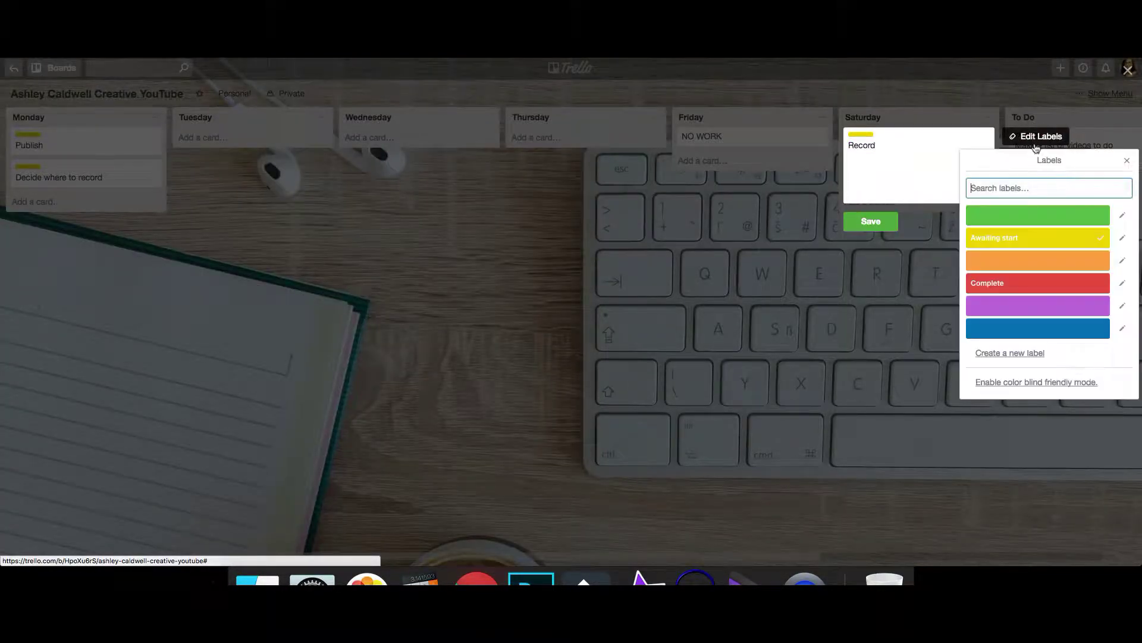
{"action": "left_click", "coordinate": [1018, 217]}
{"action": "left_click", "coordinate": [1122, 215]}
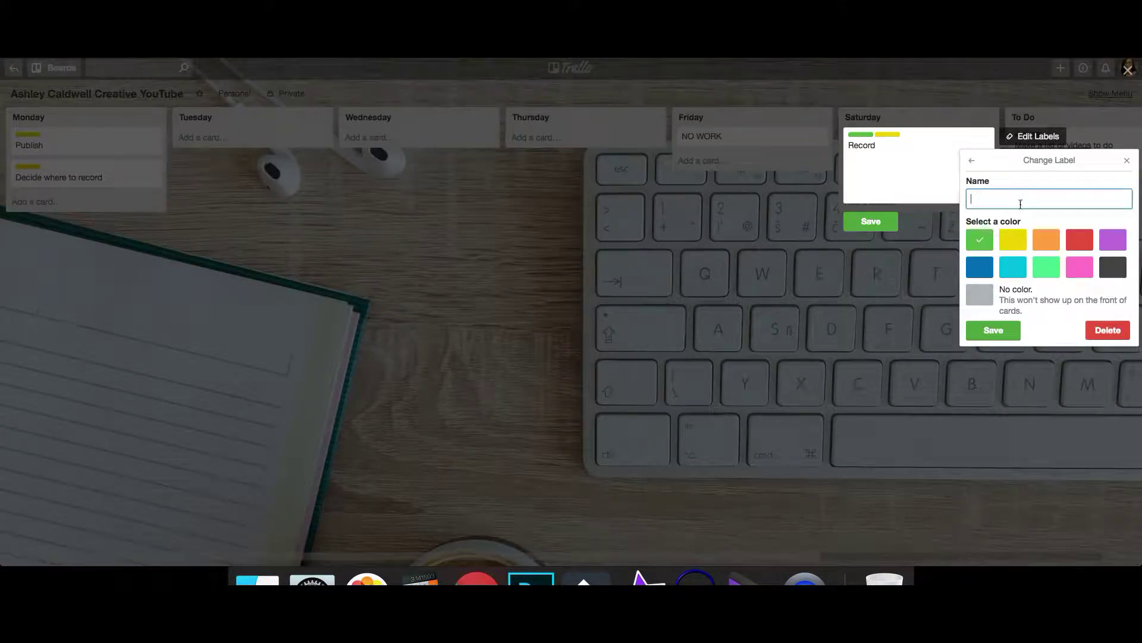
{"action": "left_click", "coordinate": [987, 202]}
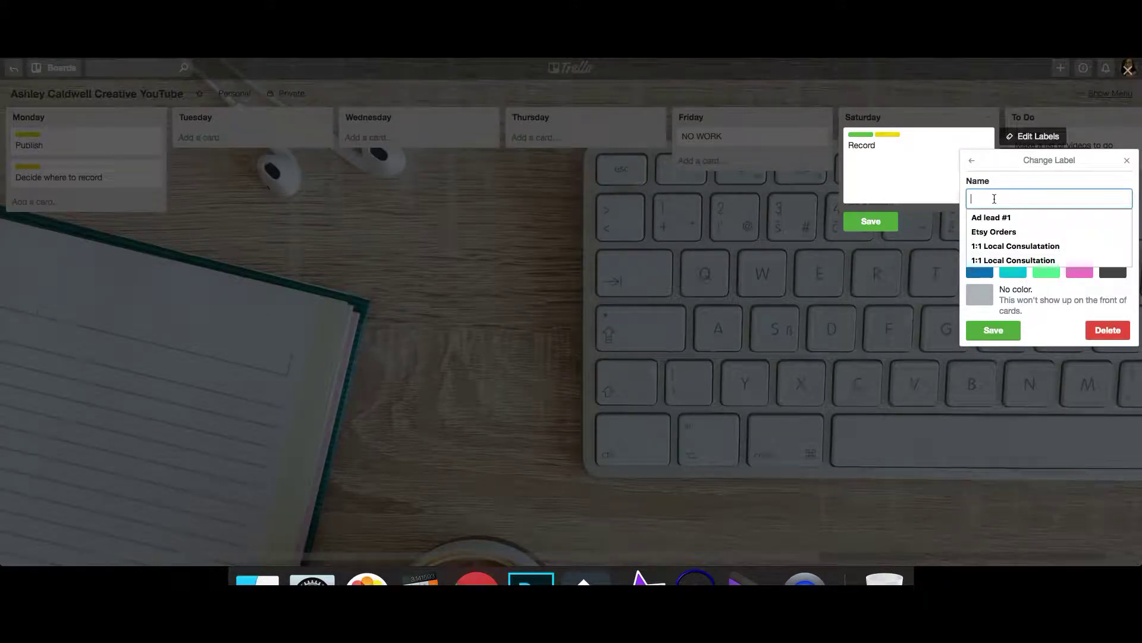
{"action": "type", "text": "In Progress"}
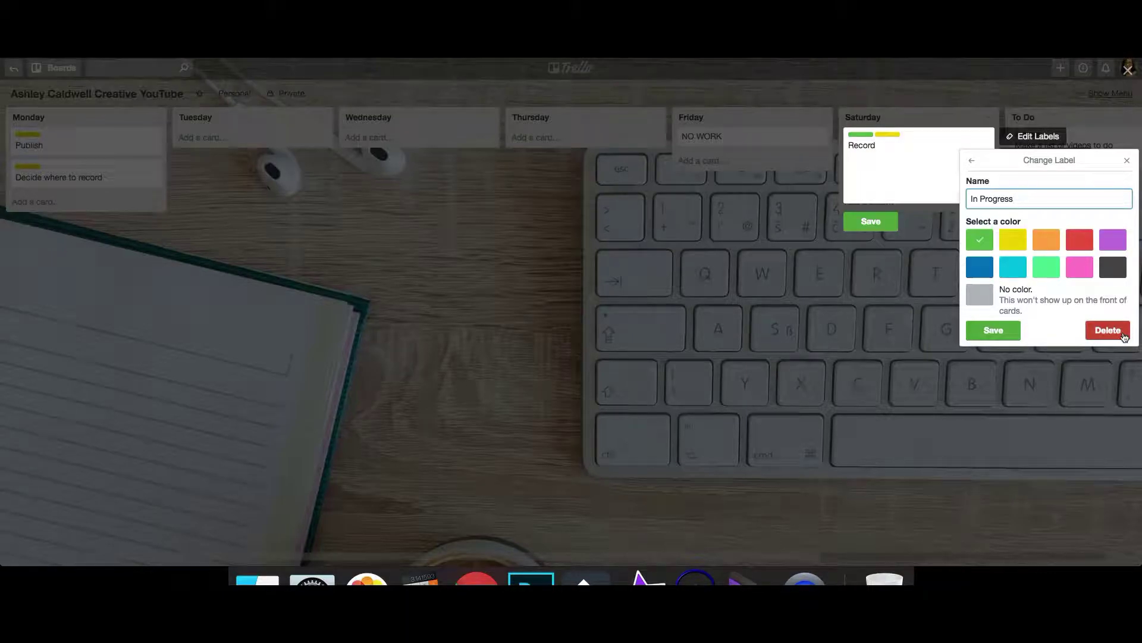
{"action": "left_click", "coordinate": [1002, 333]}
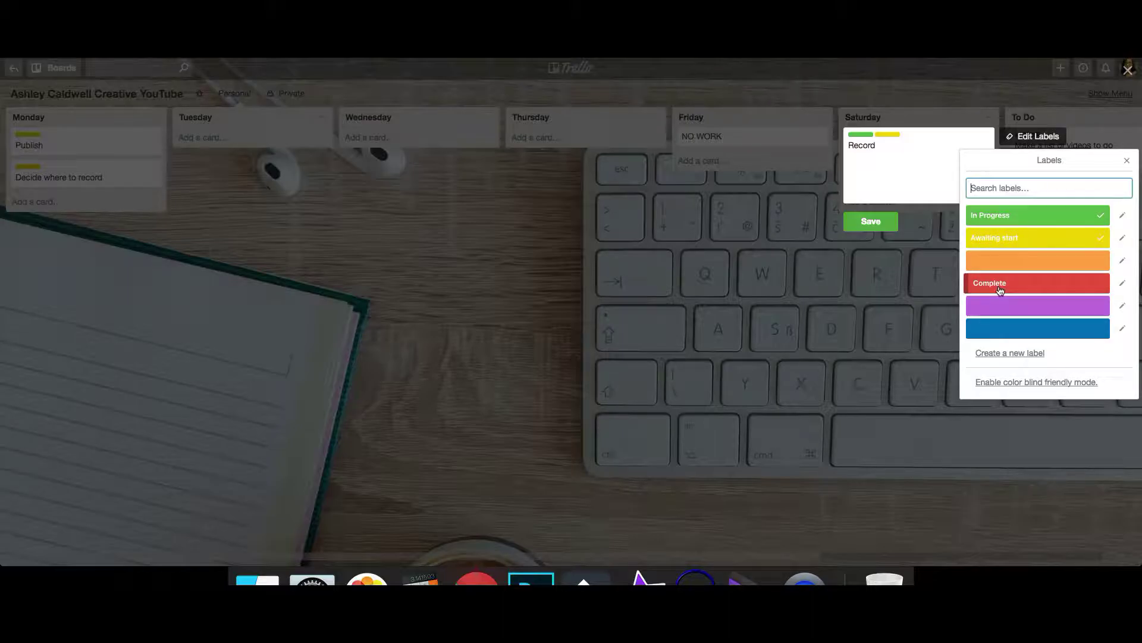
{"action": "left_click", "coordinate": [1066, 243]}
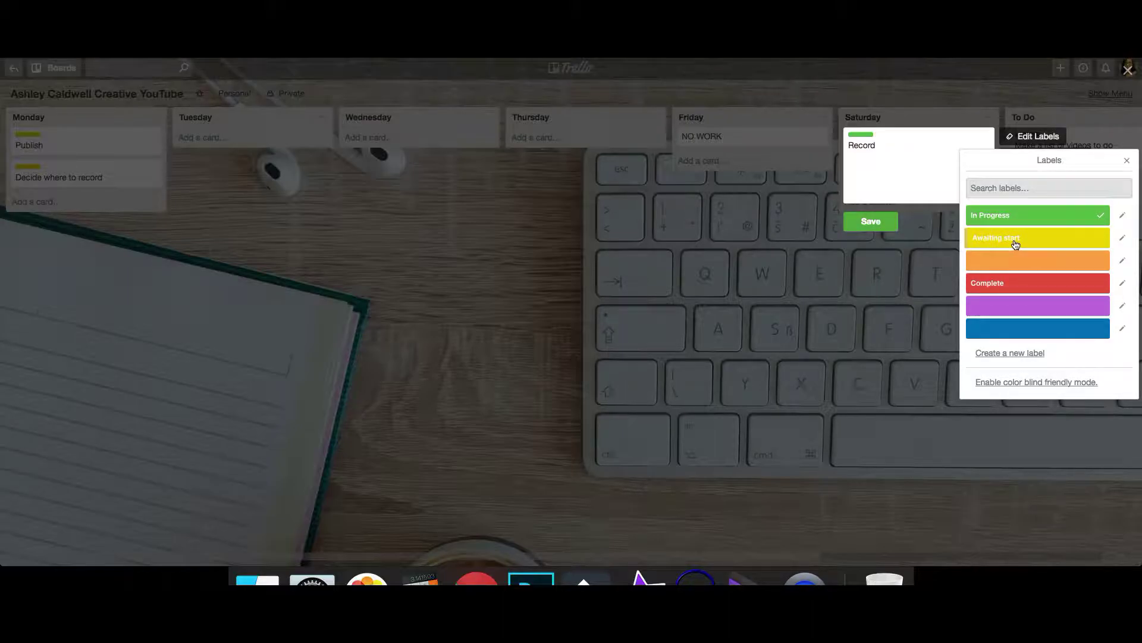
{"action": "left_click", "coordinate": [871, 224]}
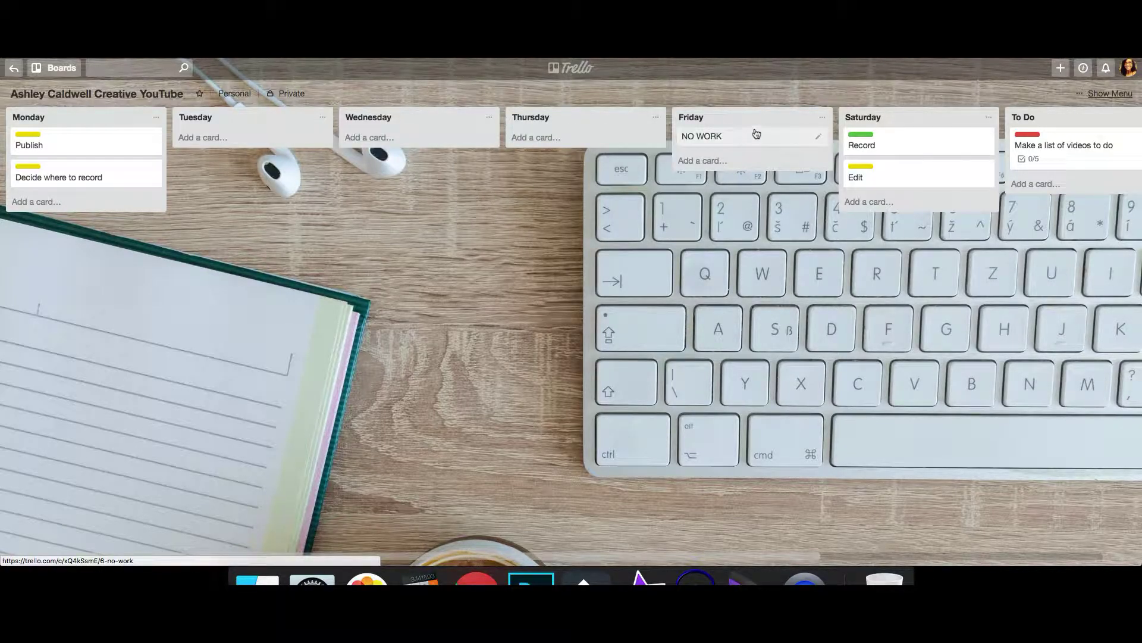
Look over the YouTube board's lists and switch to the Church Media Department board.
{"action": "left_click_drag", "start_coordinate": [778, 316], "coordinate": [357, 311]}
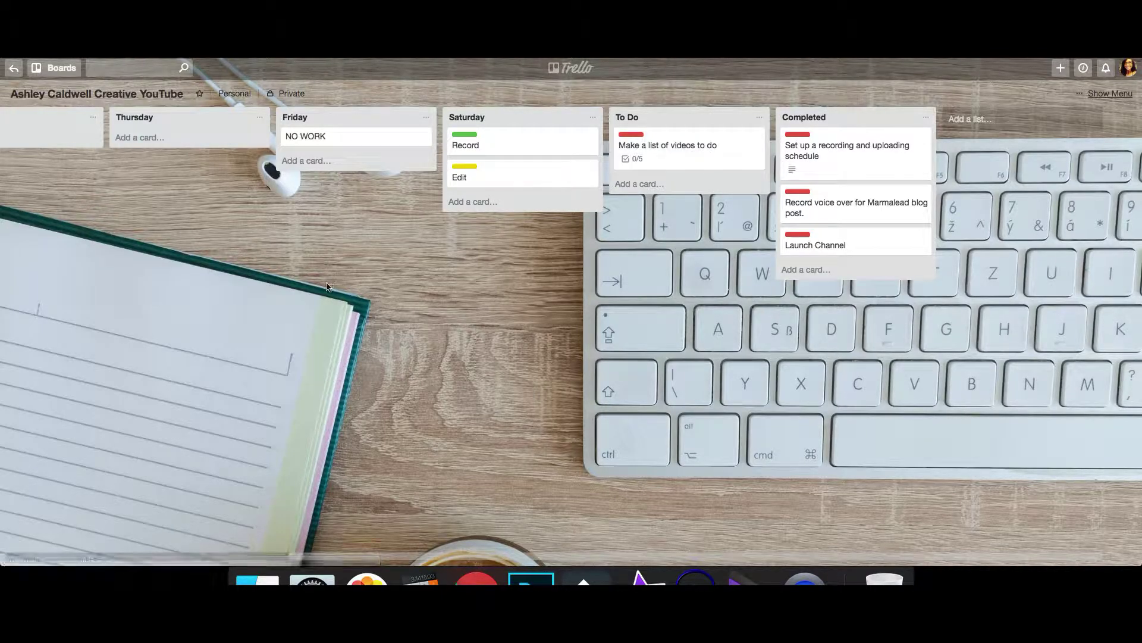
{"action": "left_click_drag", "start_coordinate": [327, 288], "coordinate": [852, 283]}
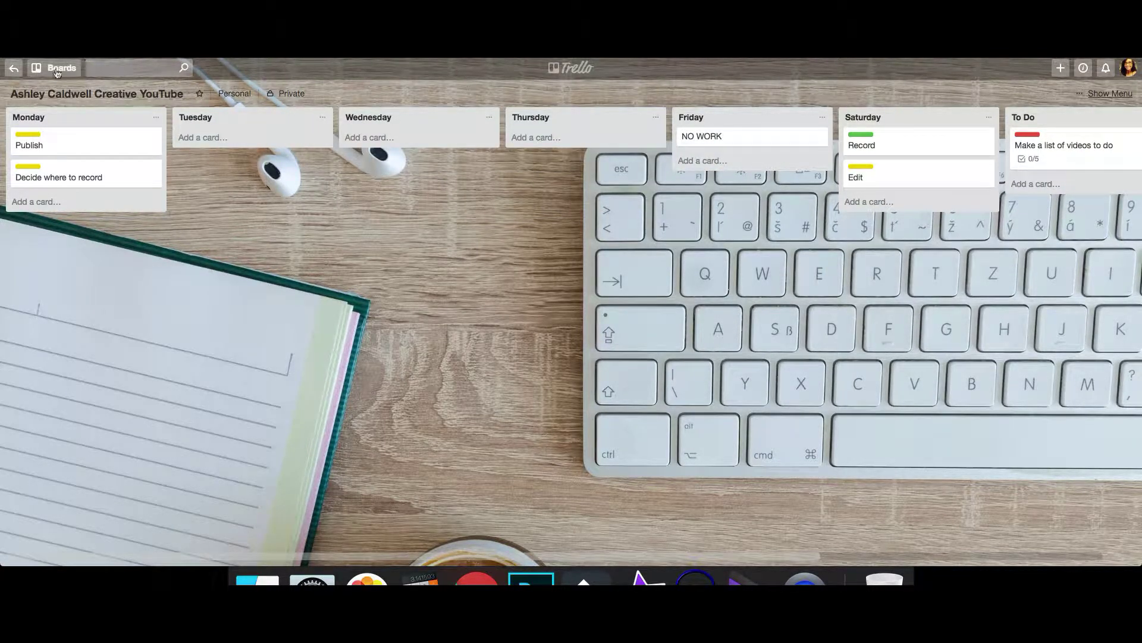
{"action": "left_click", "coordinate": [15, 69]}
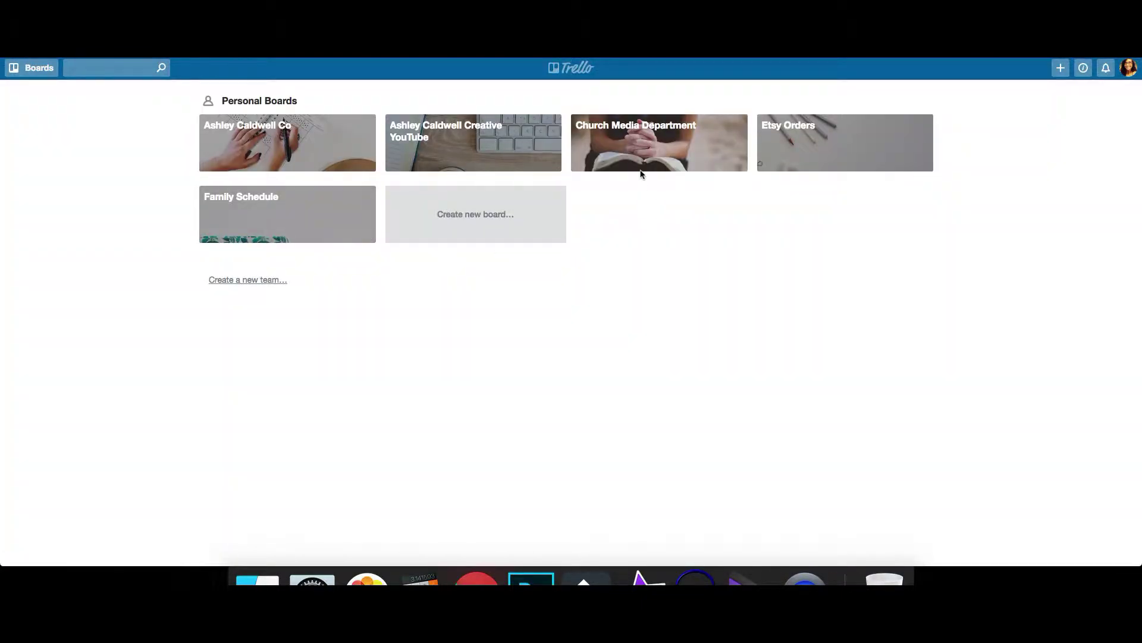
{"action": "left_click", "coordinate": [640, 148]}
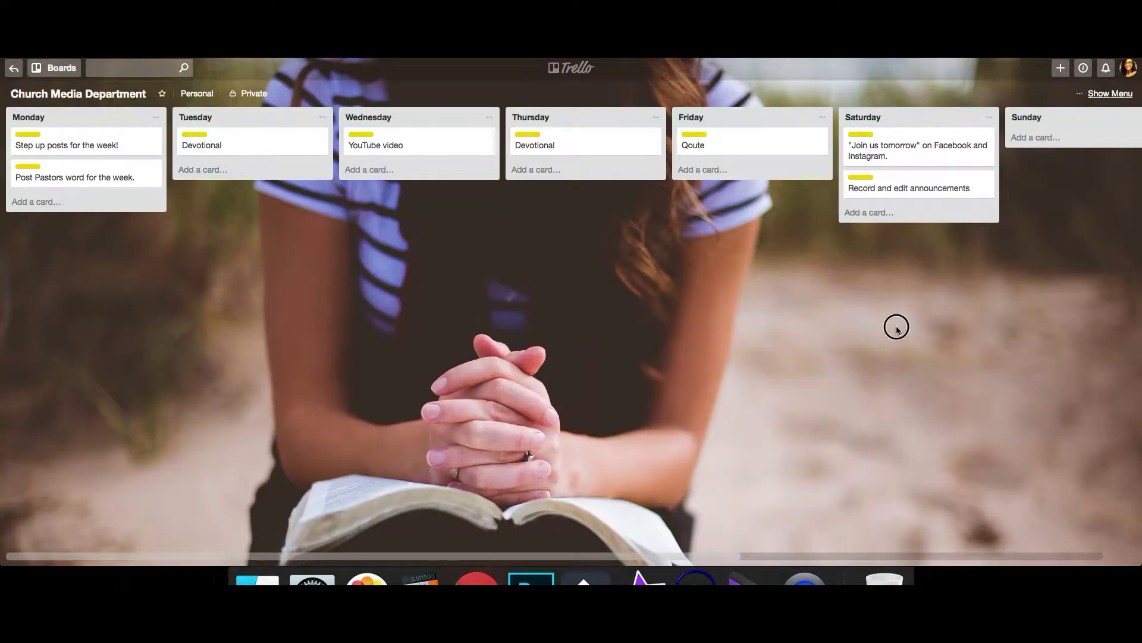
{"action": "left_click_drag", "start_coordinate": [898, 324], "coordinate": [979, 313]}
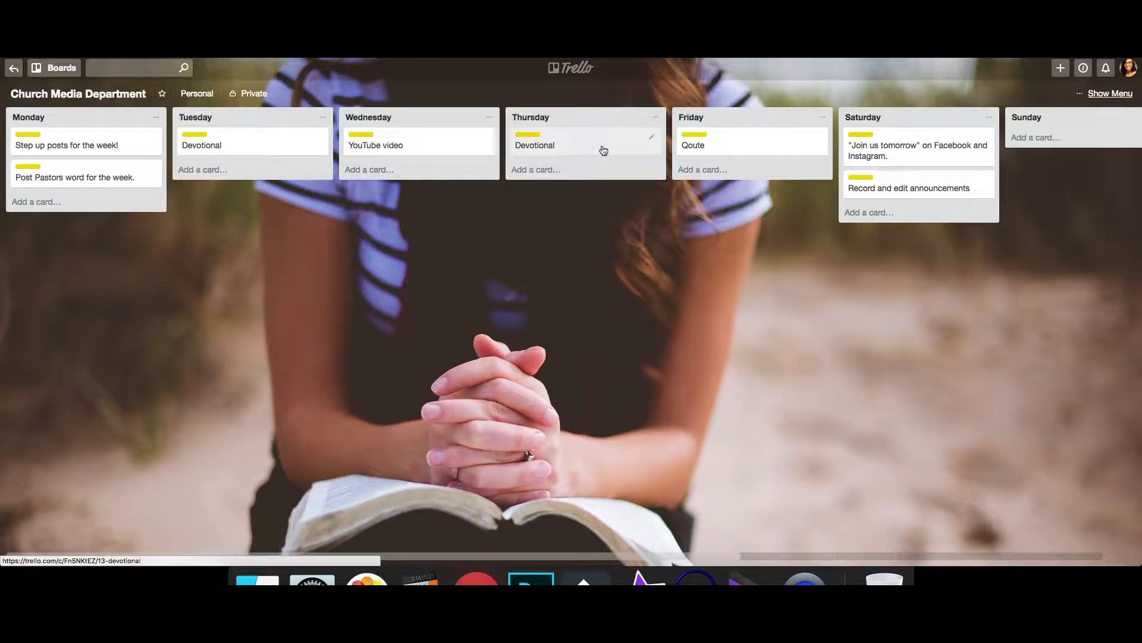
Replace the Awaiting start label on Saturday's Record and edit announcements card with Complete and save the card.
{"action": "scroll", "coordinate": [719, 224], "scroll_direction": "right", "scroll_amount": 6}
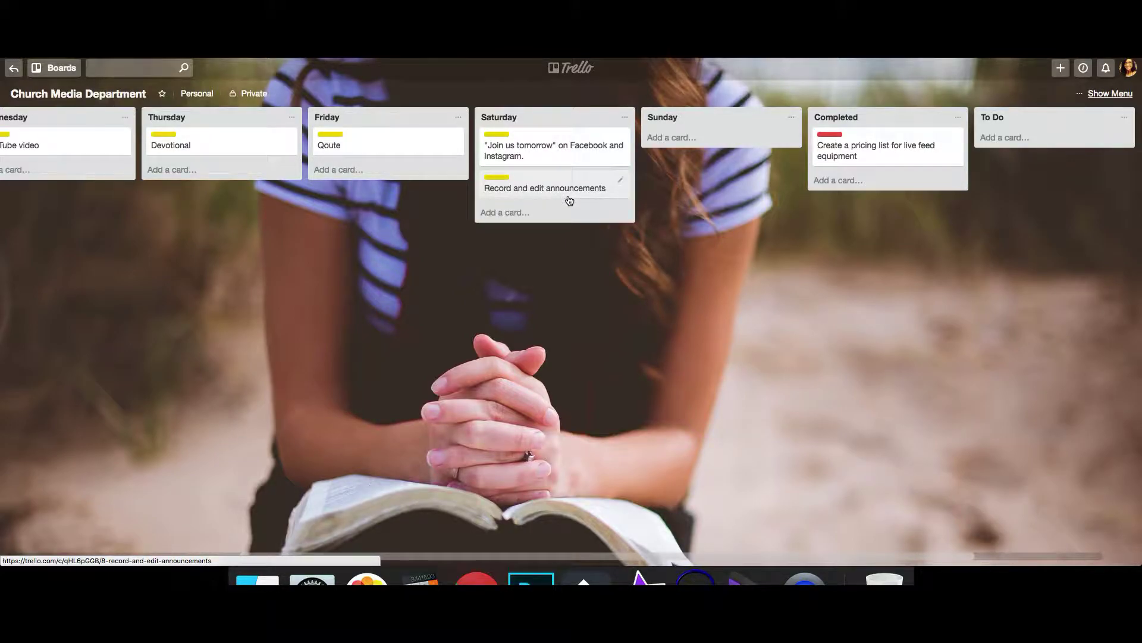
{"action": "left_click", "coordinate": [621, 179]}
{"action": "left_click", "coordinate": [671, 180]}
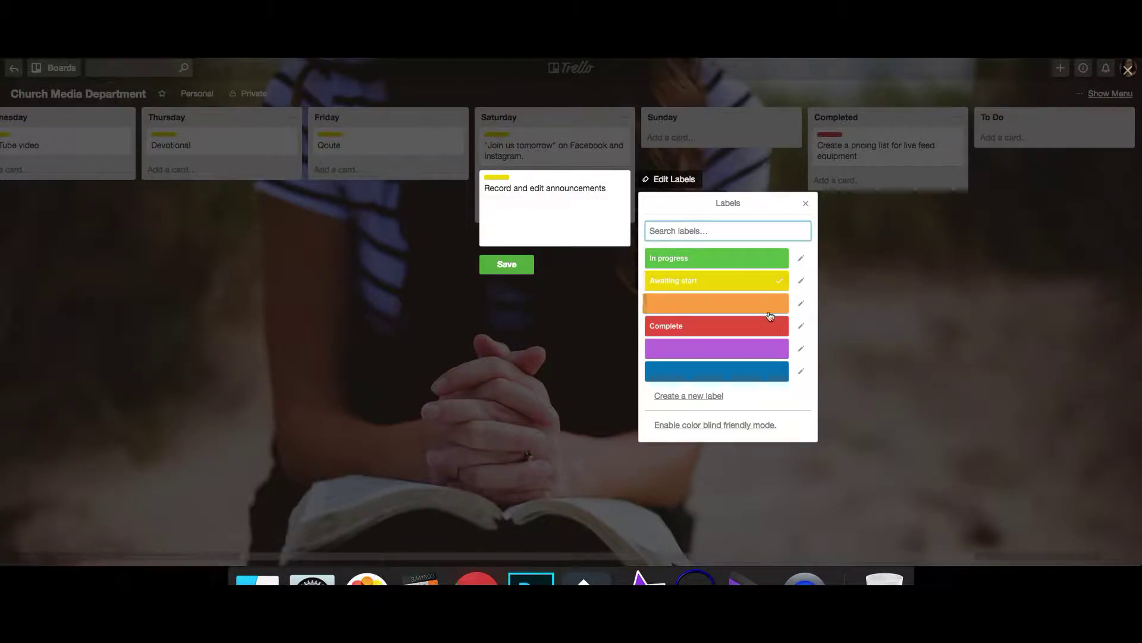
{"action": "left_click", "coordinate": [772, 325]}
{"action": "left_click", "coordinate": [778, 281]}
{"action": "left_click", "coordinate": [508, 266]}
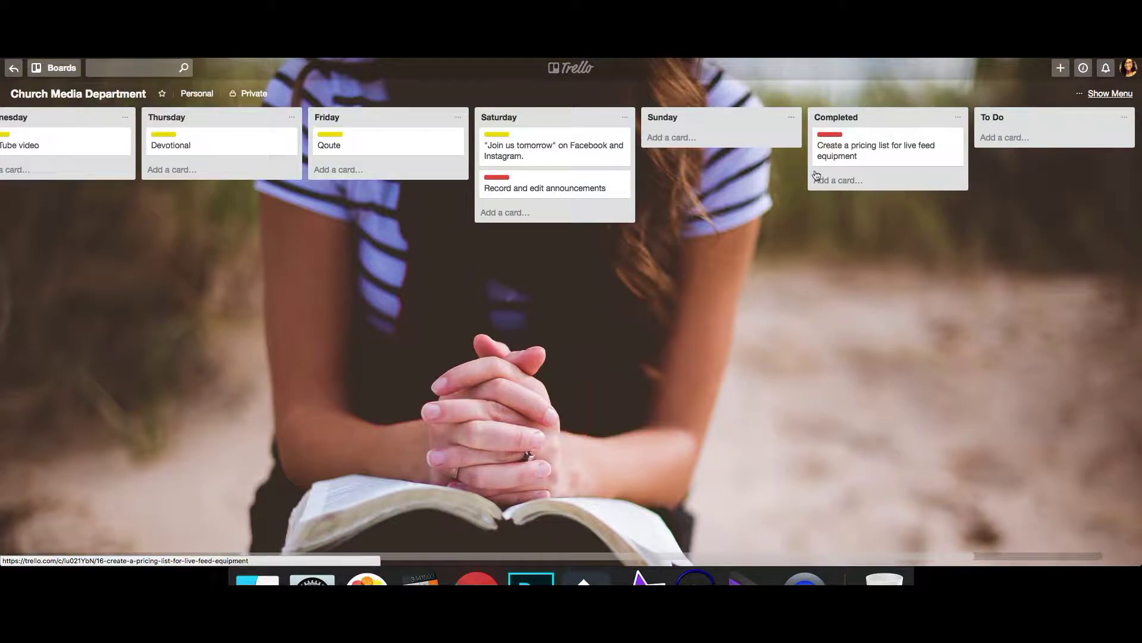
Look over the Church Media Department board's Sunday, Completed and To Do lists and return to Monday.
{"action": "left_click_drag", "start_coordinate": [848, 301], "coordinate": [745, 304]}
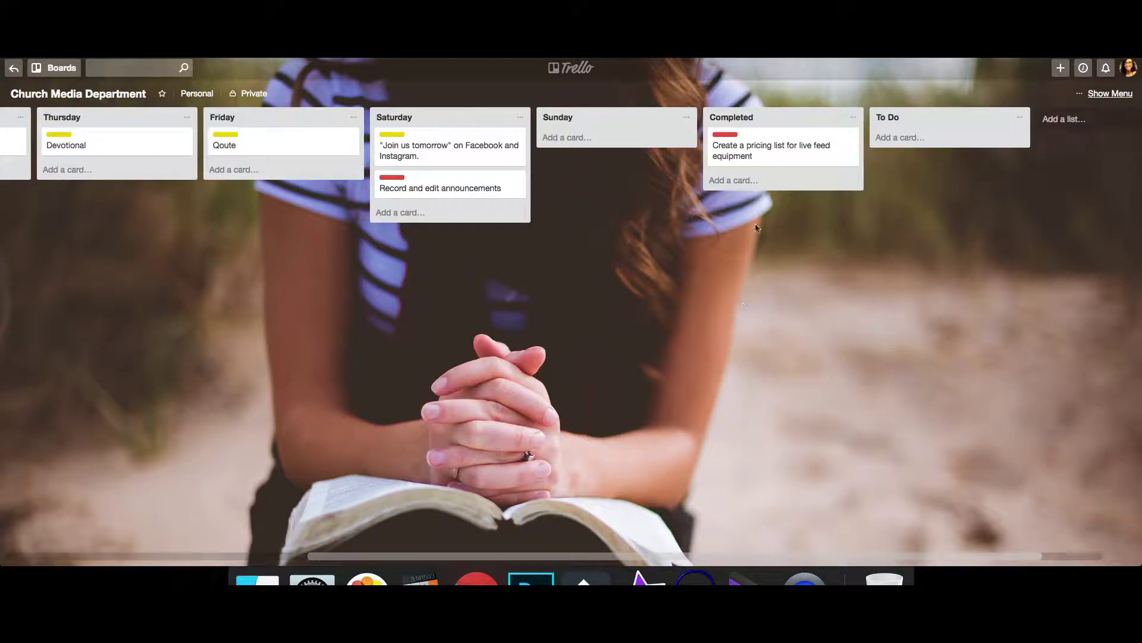
{"action": "left_click_drag", "start_coordinate": [559, 322], "coordinate": [571, 321]}
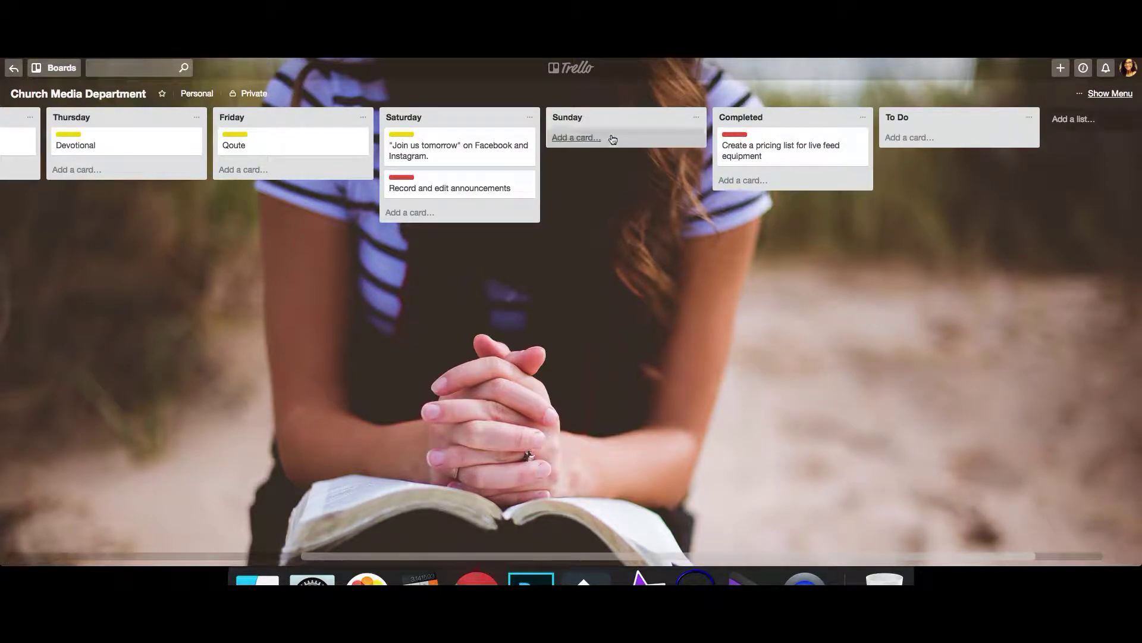
{"action": "left_click_drag", "start_coordinate": [420, 307], "coordinate": [898, 305]}
{"action": "left_click_drag", "start_coordinate": [27, 287], "coordinate": [166, 287]}
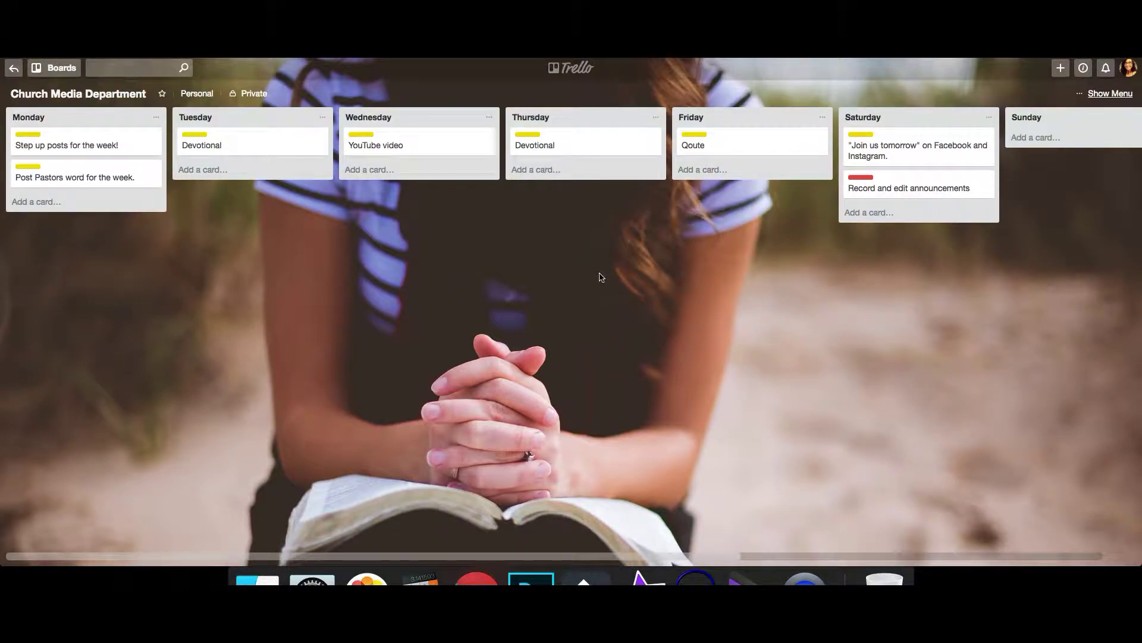
Switch to the Etsy Orders board, start a new card in the Order list and discard it.
{"action": "left_click", "coordinate": [12, 69]}
{"action": "left_click", "coordinate": [848, 158]}
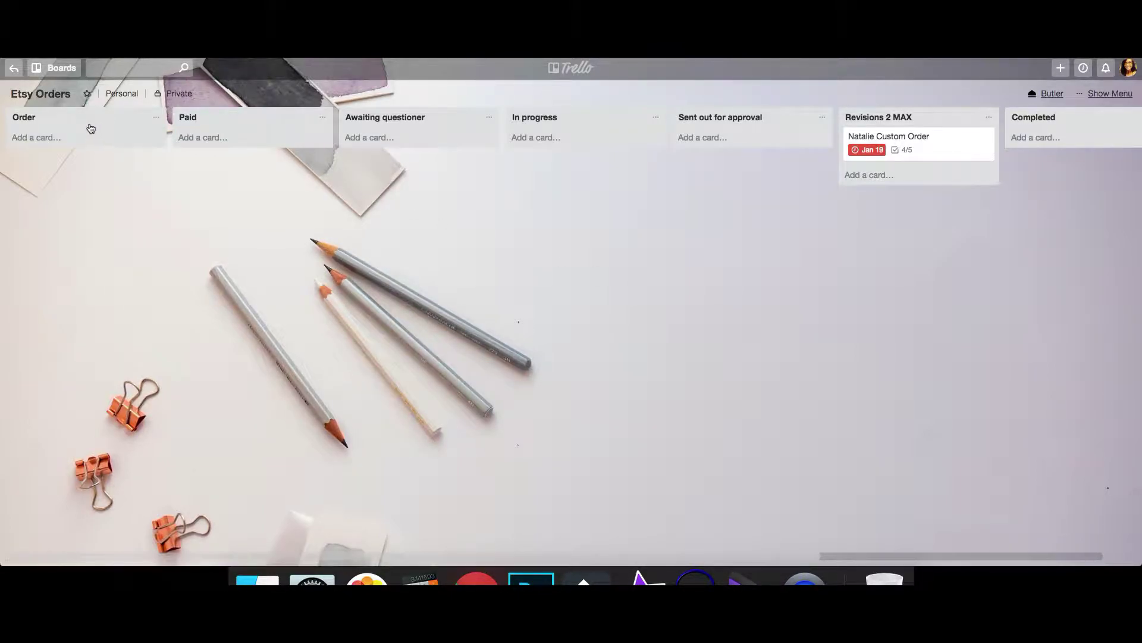
{"action": "left_click", "coordinate": [74, 138]}
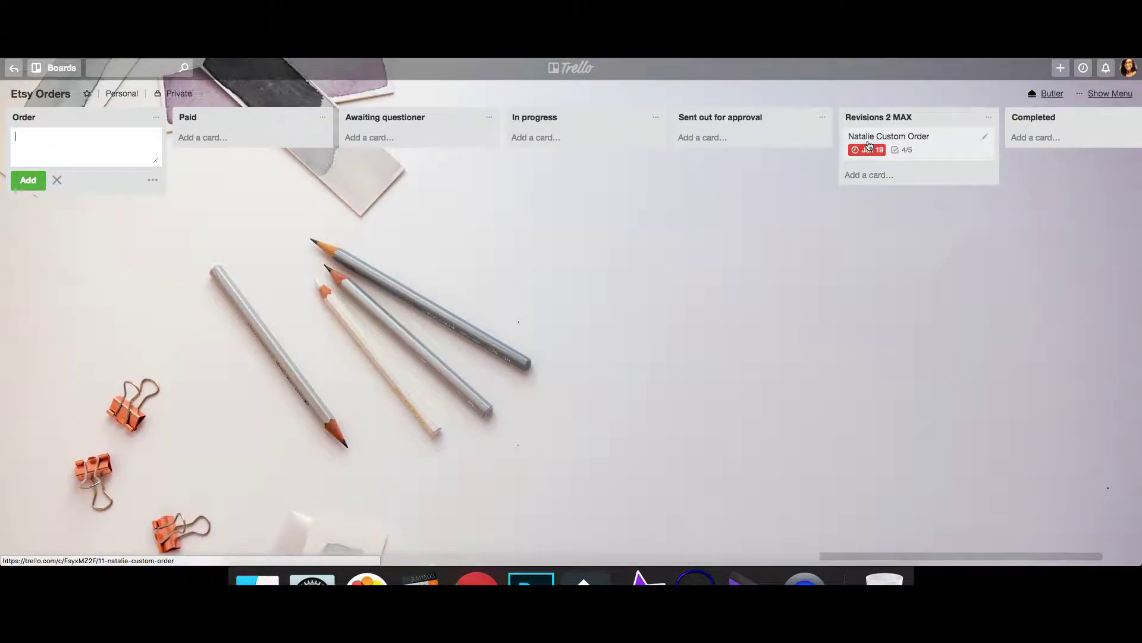
{"action": "left_click", "coordinate": [57, 179]}
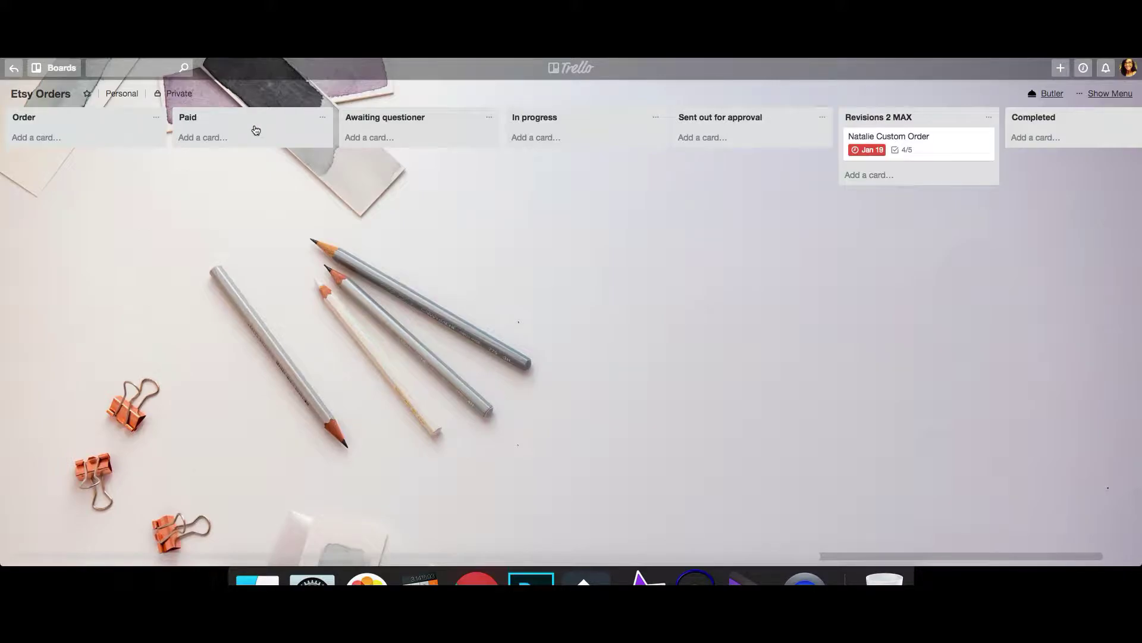
Move the custom order card from Revisions 2 MAX to Order, review its description field and checklist, and close it.
{"action": "left_click_drag", "start_coordinate": [923, 133], "coordinate": [44, 140]}
{"action": "left_click", "coordinate": [71, 143]}
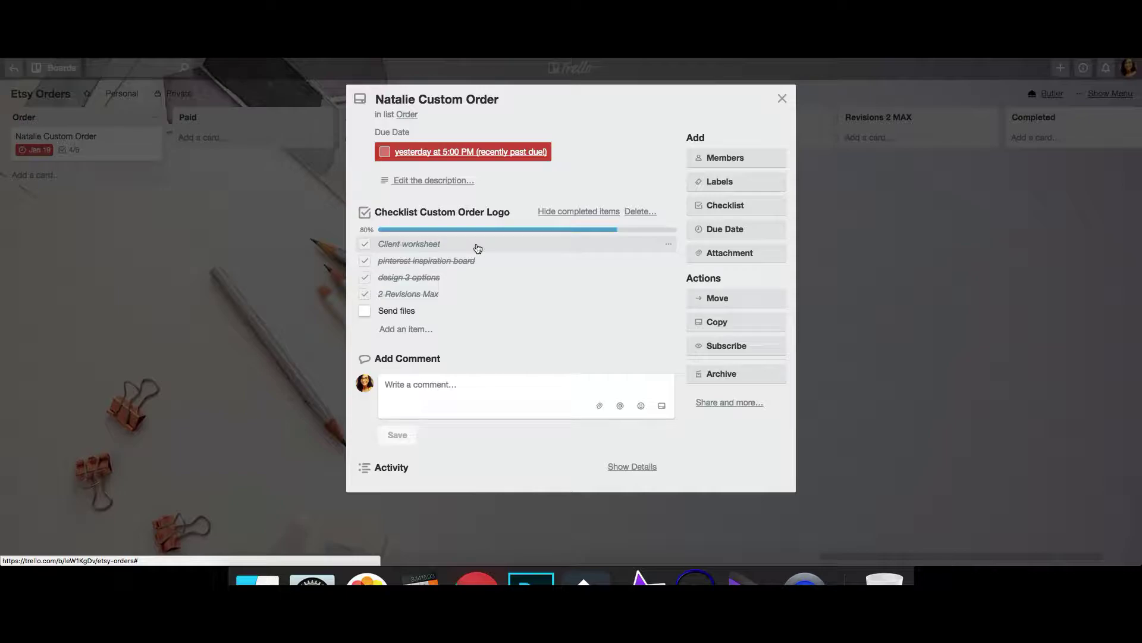
{"action": "left_click", "coordinate": [422, 181]}
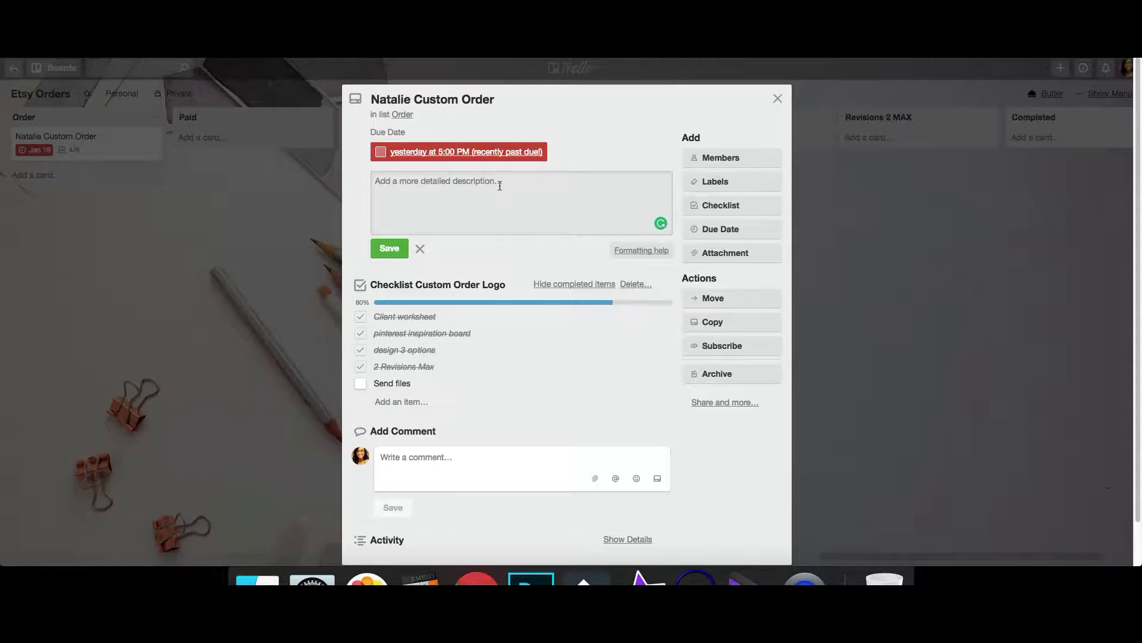
{"action": "left_click", "coordinate": [421, 250]}
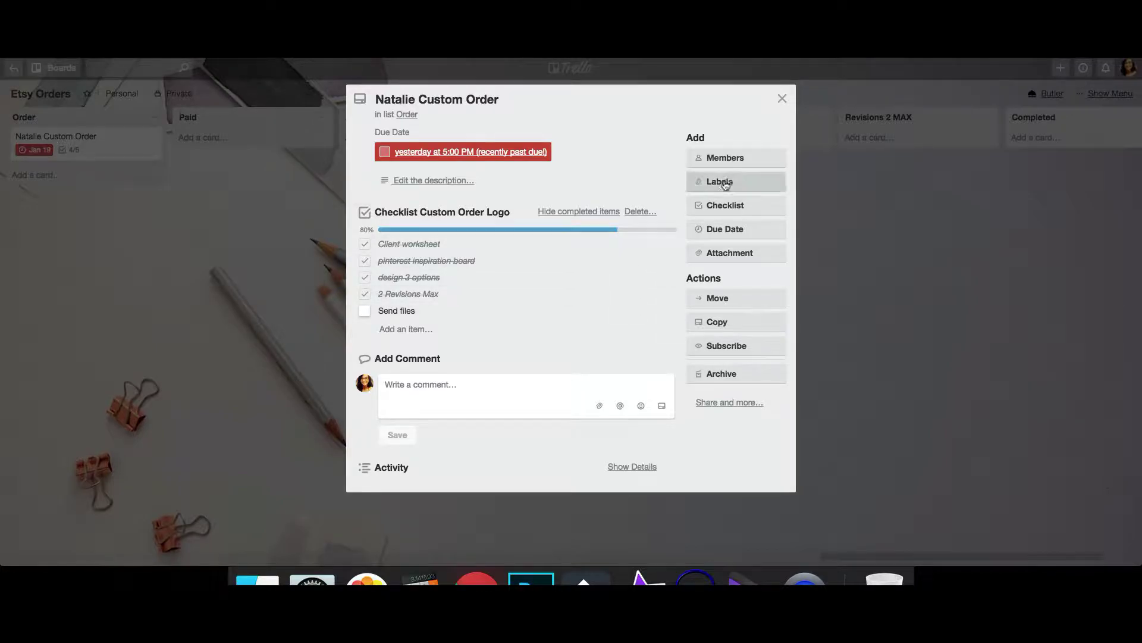
{"action": "left_click", "coordinate": [782, 99]}
Move the custom order card from Order through Paid and Awaiting questioner to In progress.
{"action": "left_click_drag", "start_coordinate": [95, 156], "coordinate": [406, 143]}
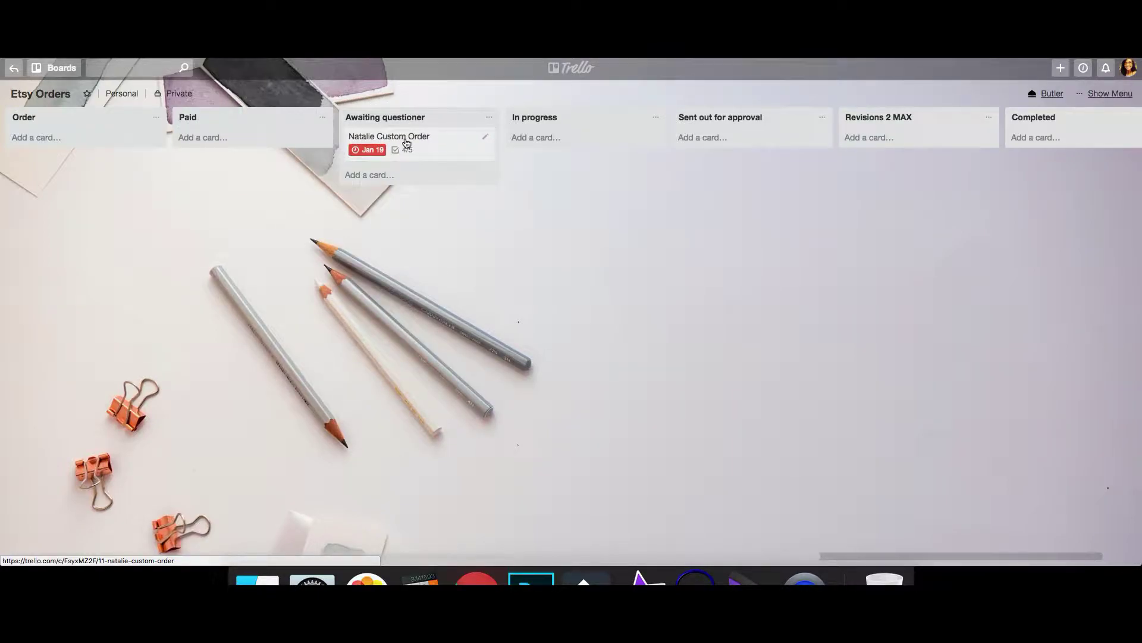
{"action": "left_click_drag", "start_coordinate": [429, 145], "coordinate": [266, 134]}
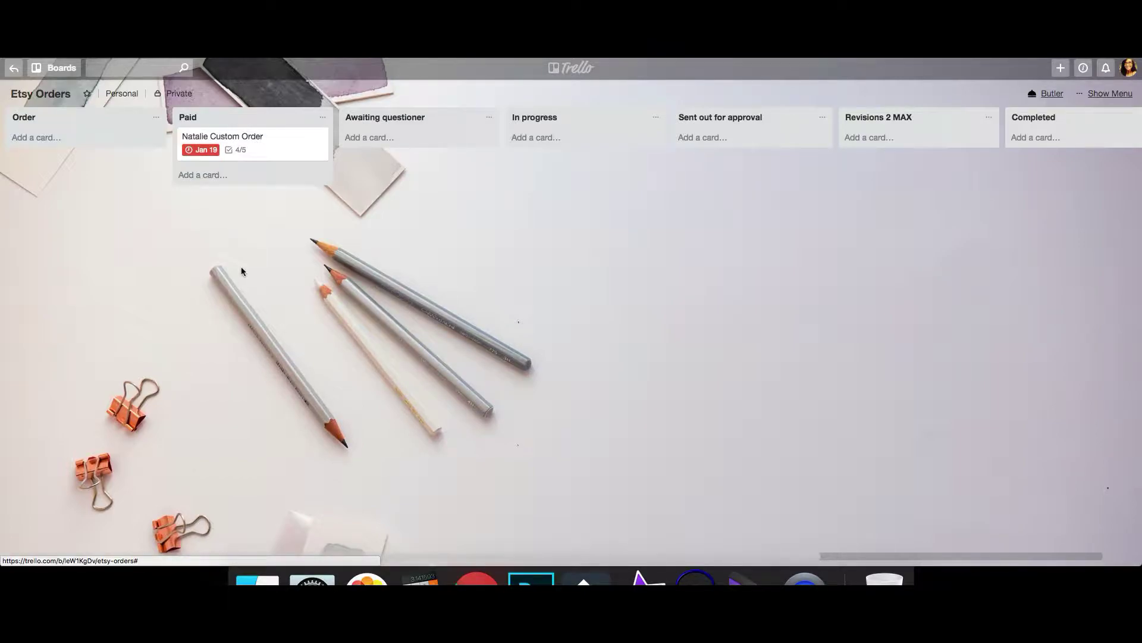
{"action": "left_click_drag", "start_coordinate": [259, 145], "coordinate": [416, 148]}
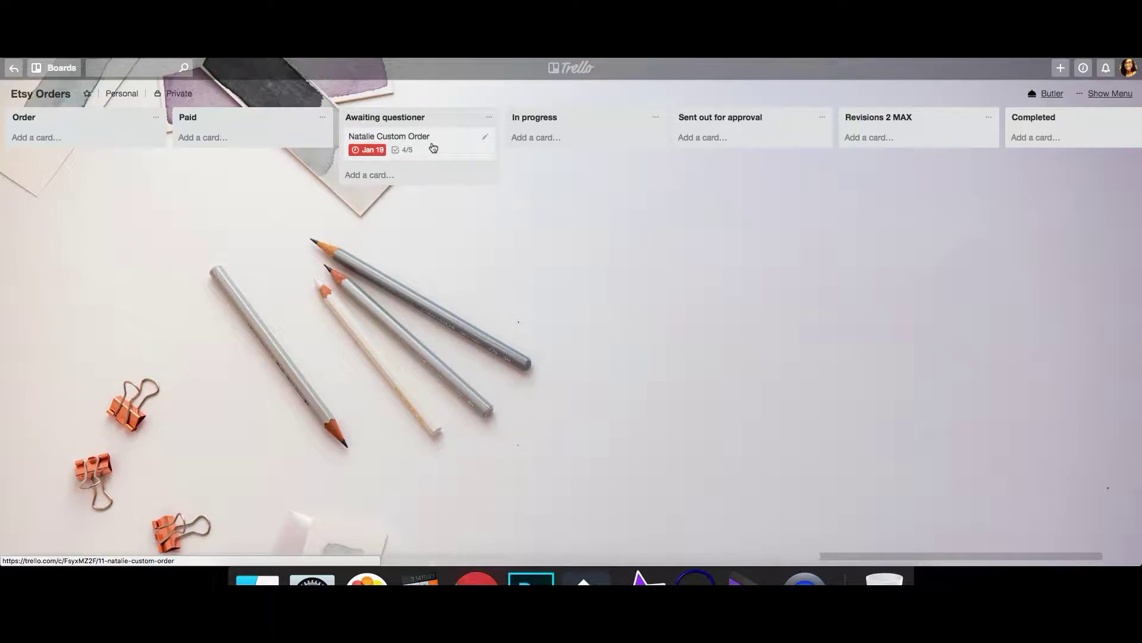
{"action": "left_click_drag", "start_coordinate": [433, 147], "coordinate": [594, 151]}
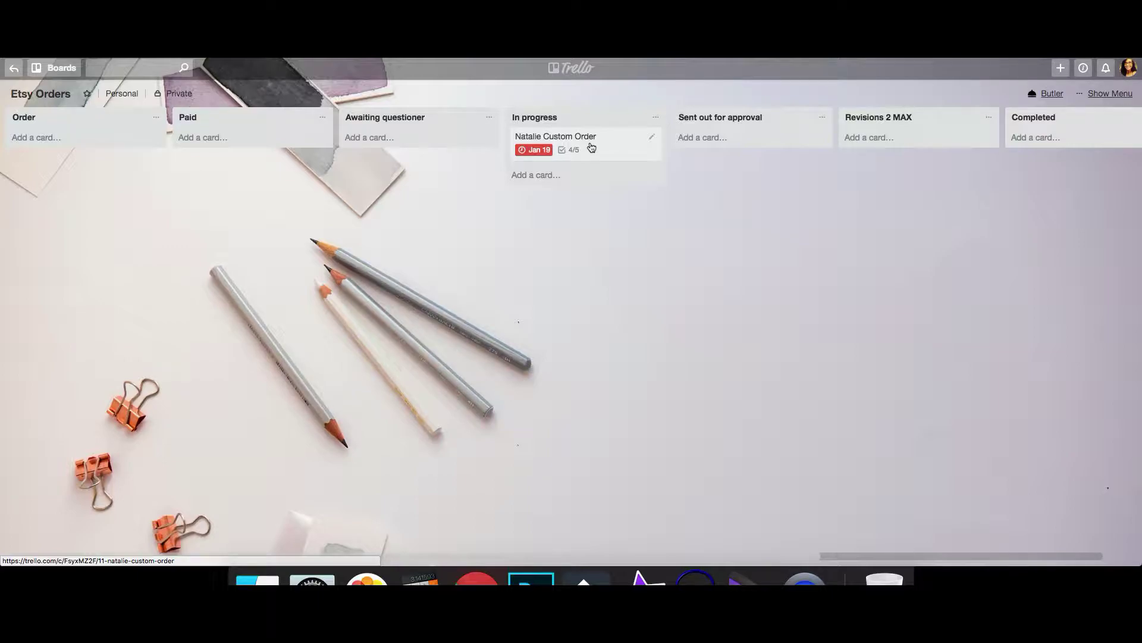
Move the custom order card through Sent out for approval and Revisions 2 MAX to Completed.
{"action": "left_click_drag", "start_coordinate": [592, 147], "coordinate": [746, 140]}
{"action": "scroll", "coordinate": [814, 240], "scroll_direction": "right", "scroll_amount": 5}
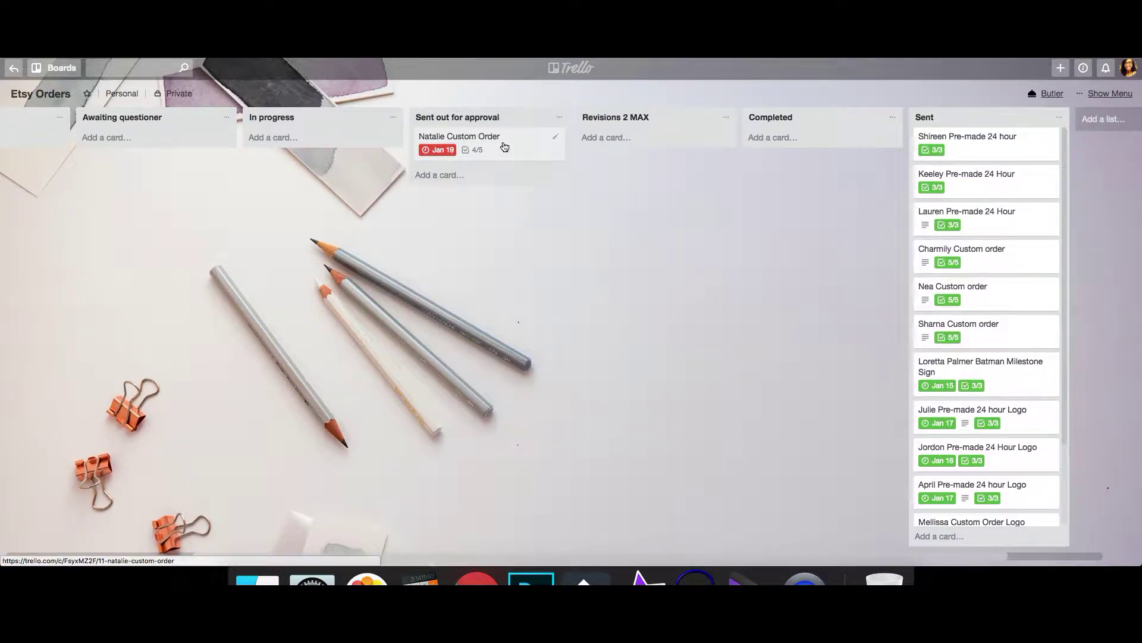
{"action": "left_click_drag", "start_coordinate": [504, 147], "coordinate": [669, 150]}
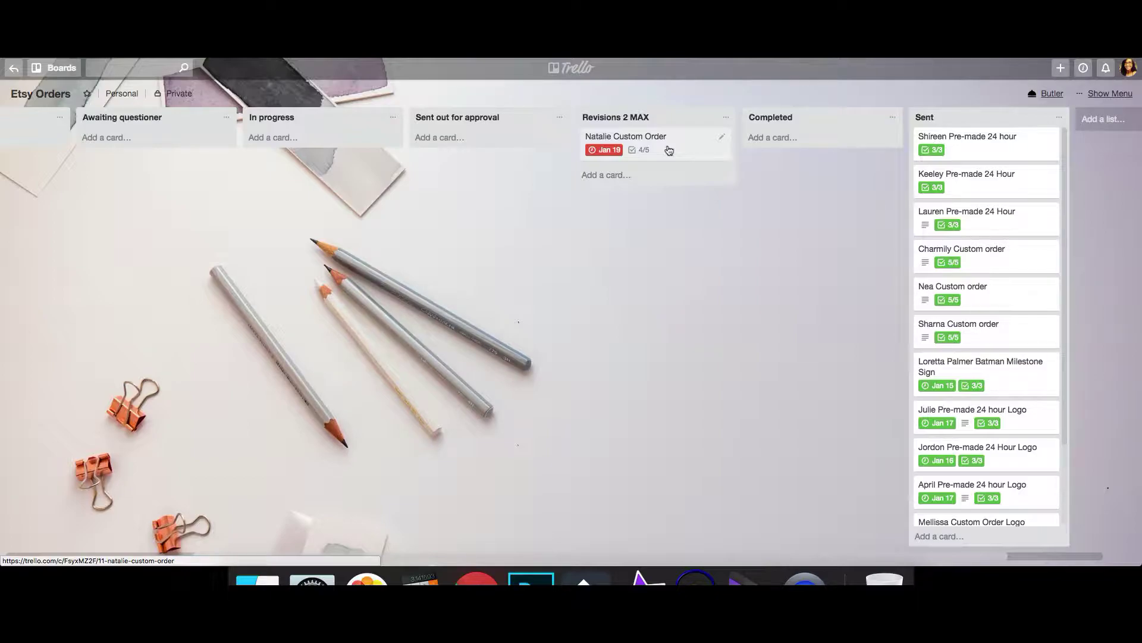
{"action": "left_click_drag", "start_coordinate": [669, 150], "coordinate": [799, 138]}
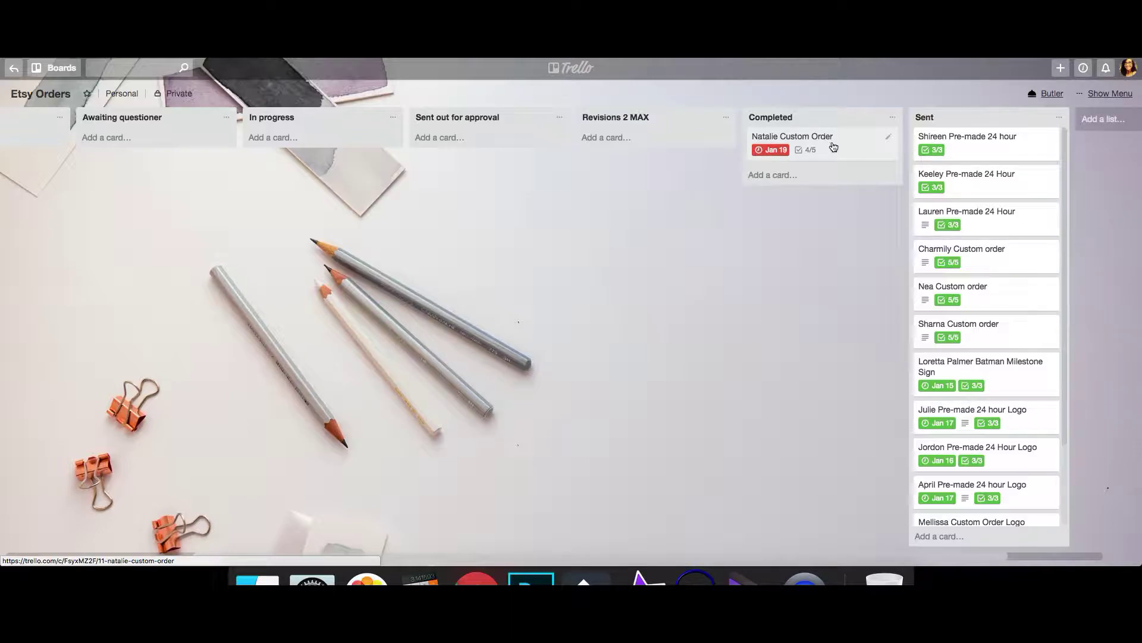
Look over the finished orders in the Sent list and the Etsy Orders board's workflow lists.
{"action": "scroll", "coordinate": [985, 266], "scroll_direction": "down", "scroll_amount": 3}
{"action": "scroll", "coordinate": [985, 266], "scroll_direction": "up", "scroll_amount": 3}
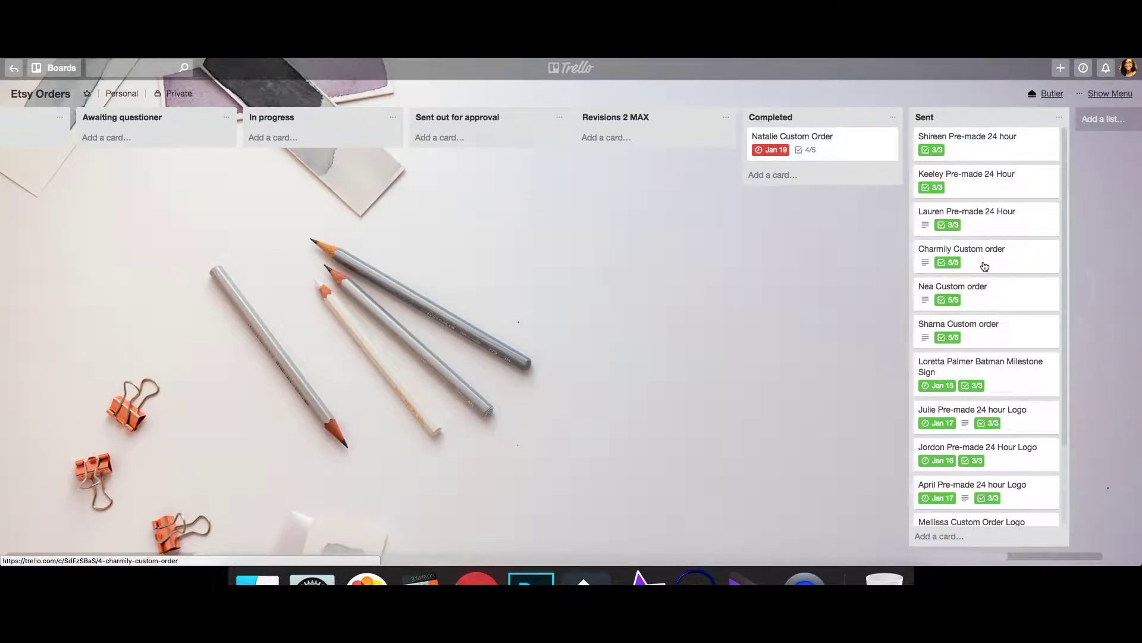
{"action": "scroll", "coordinate": [979, 262], "scroll_direction": "down", "scroll_amount": 3}
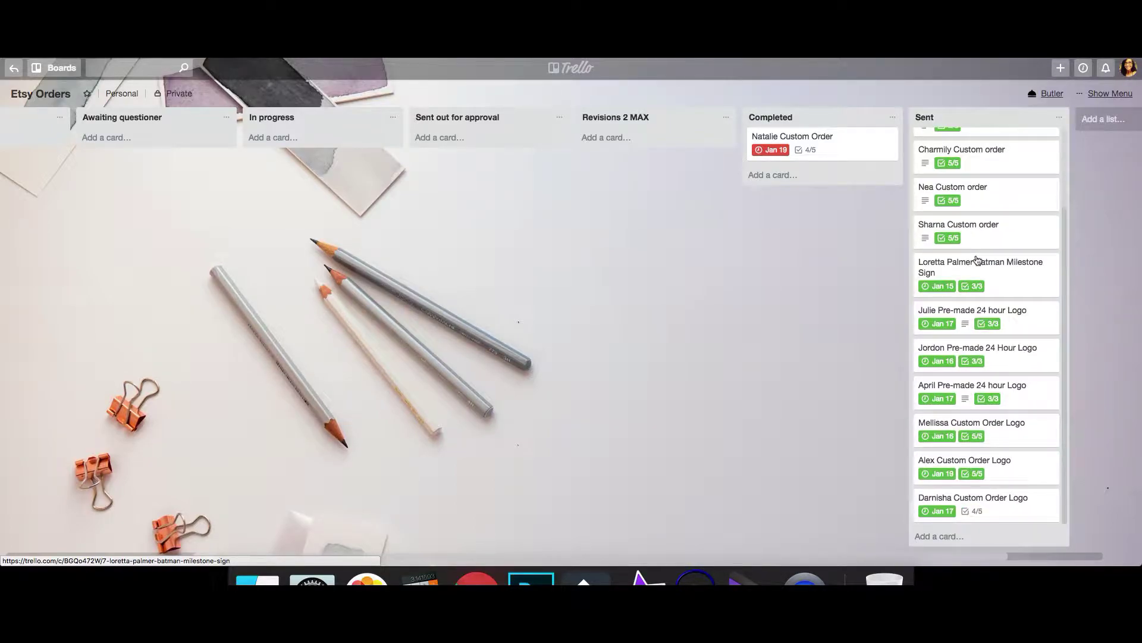
{"action": "scroll", "coordinate": [978, 260], "scroll_direction": "up", "scroll_amount": 3}
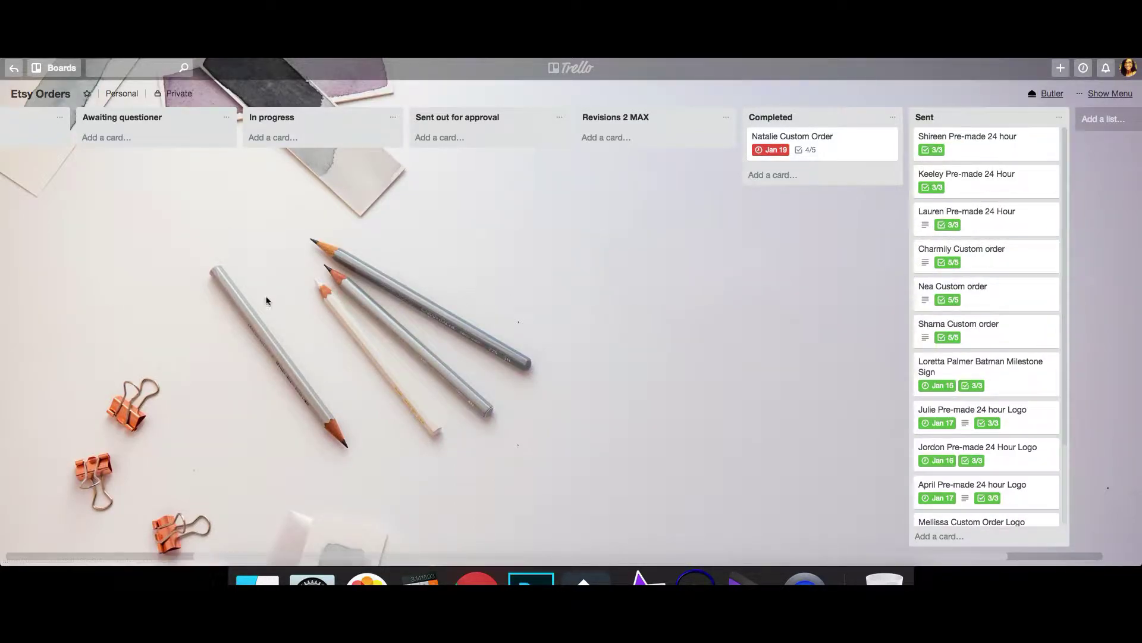
{"action": "scroll", "coordinate": [933, 280], "scroll_direction": "left", "scroll_amount": 5}
{"action": "mouse_move", "coordinate": [1138, 357]}
{"action": "left_mouse_down"}
{"action": "mouse_move", "coordinate": [596, 349]}
{"action": "mouse_move", "coordinate": [1135, 356]}
{"action": "left_mouse_up"}
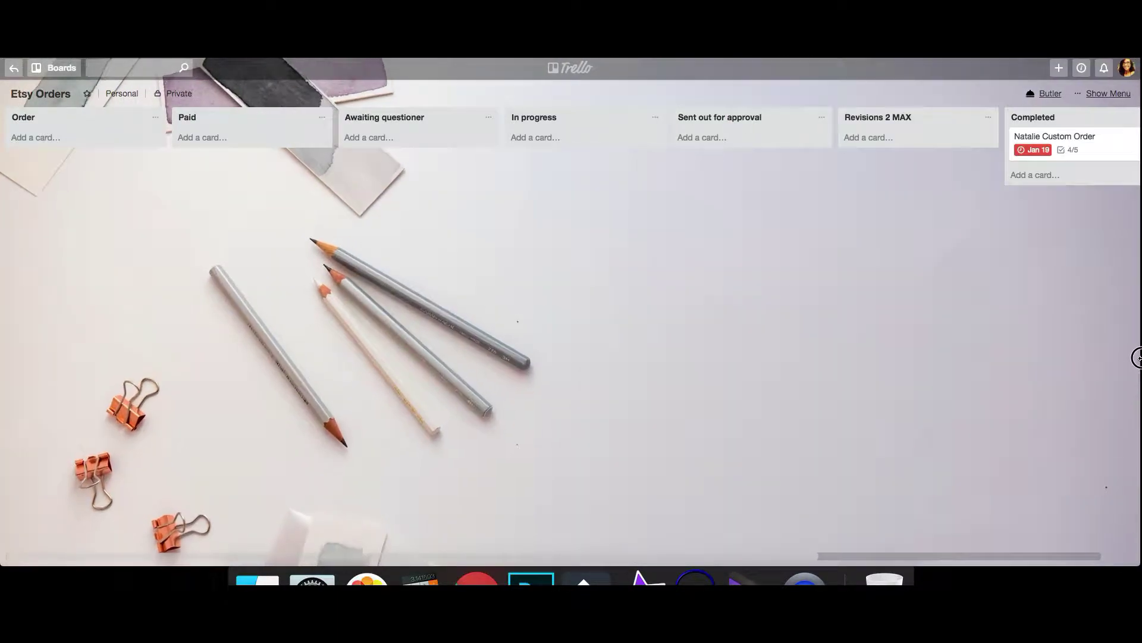
{"action": "left_click_drag", "start_coordinate": [788, 342], "coordinate": [204, 326]}
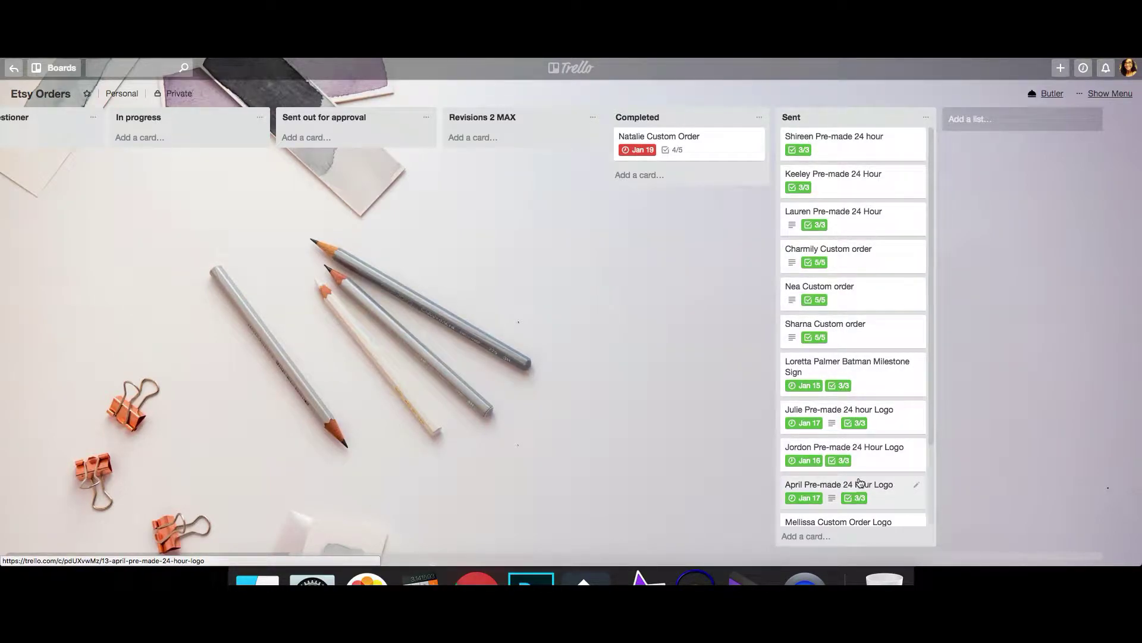
{"action": "scroll", "coordinate": [811, 365], "scroll_direction": "down", "scroll_amount": 3}
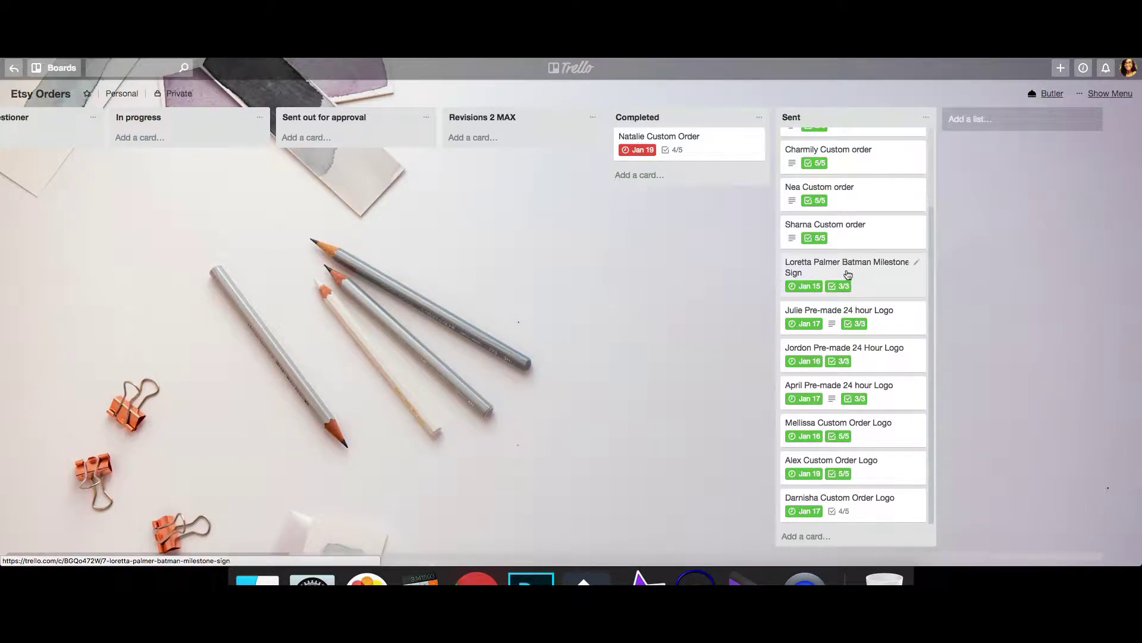
{"action": "scroll", "coordinate": [848, 274], "scroll_direction": "up", "scroll_amount": 3}
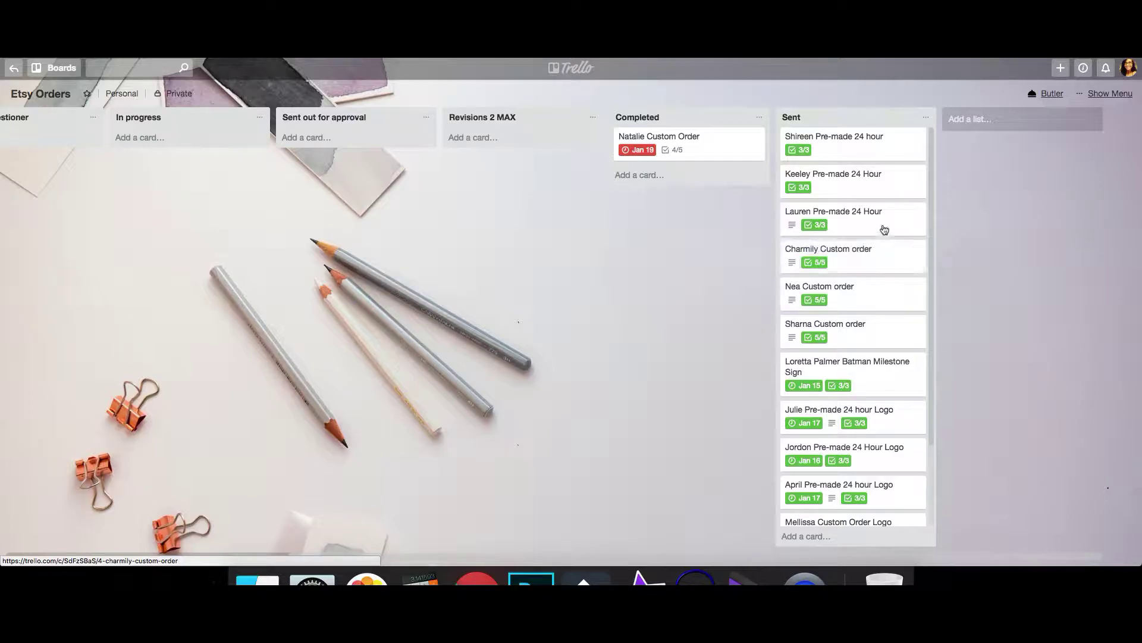
{"action": "scroll", "coordinate": [870, 382], "scroll_direction": "down", "scroll_amount": 3}
{"action": "scroll", "coordinate": [870, 383], "scroll_direction": "up", "scroll_amount": 3}
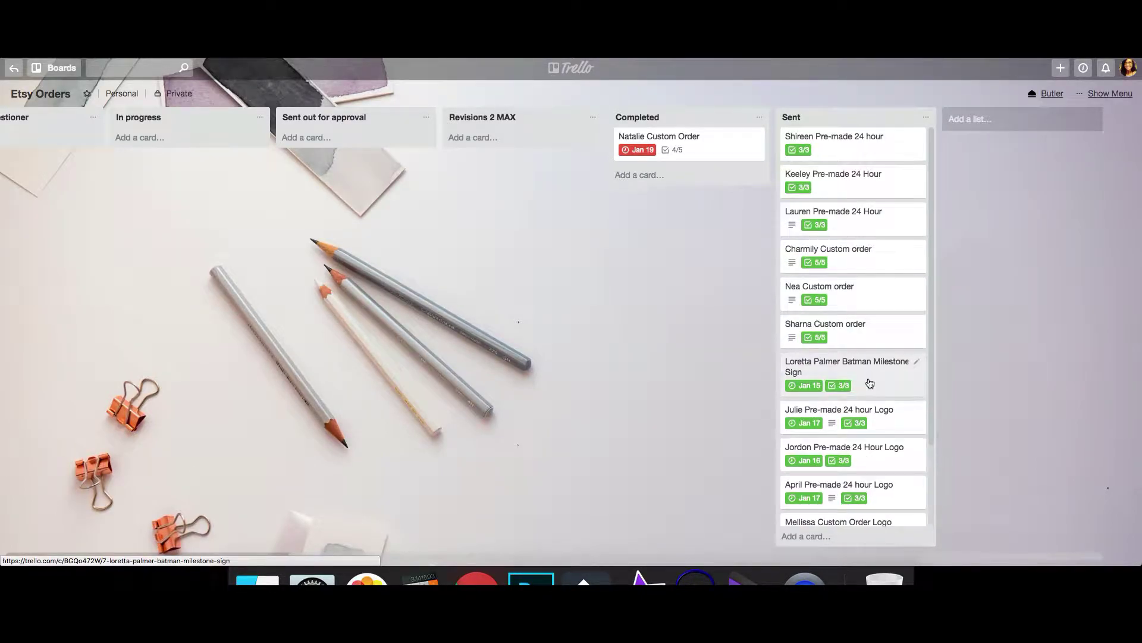
{"action": "left_click_drag", "start_coordinate": [391, 300], "coordinate": [904, 291]}
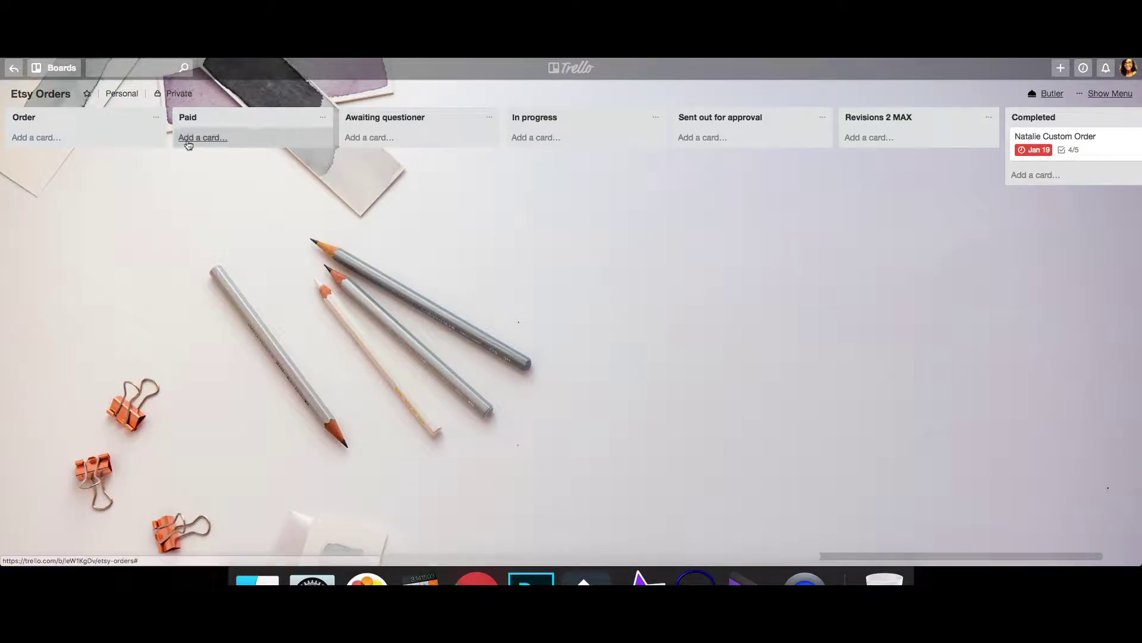
Switch to the Family Schedule board and look over its weekday, Complete, To Do and Secret Sister Information lists.
{"action": "left_click", "coordinate": [14, 68]}
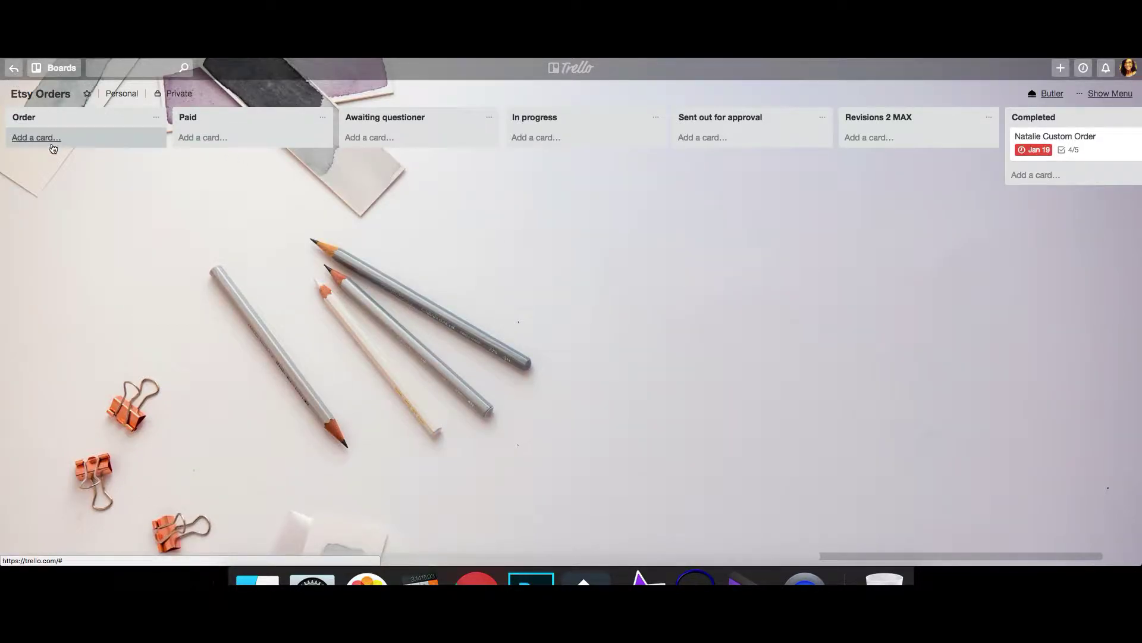
{"action": "left_click", "coordinate": [282, 220]}
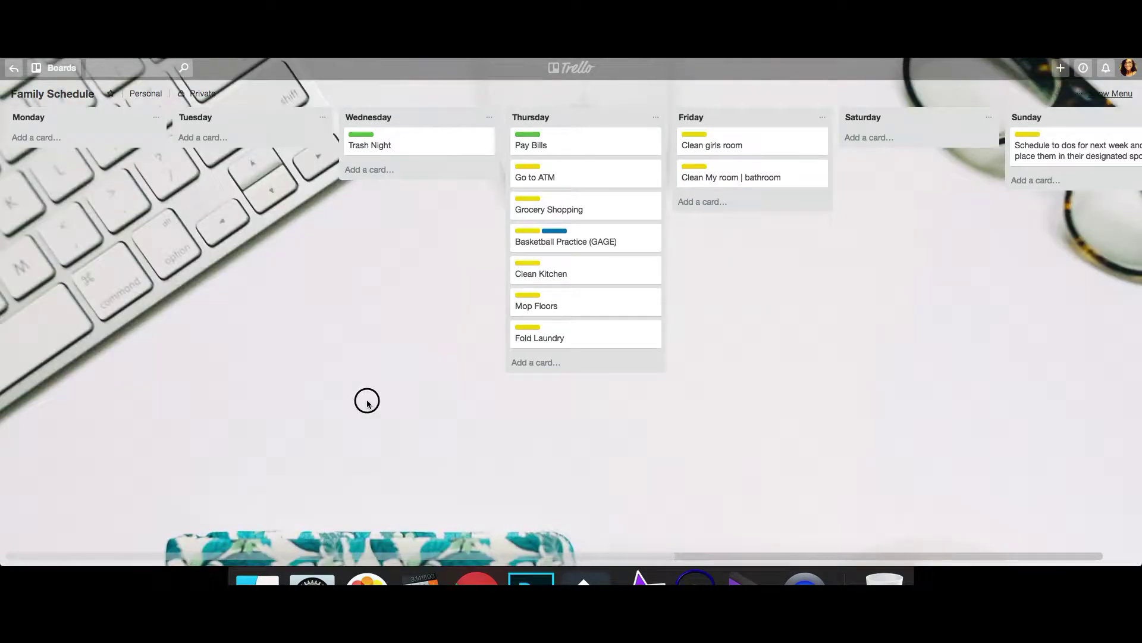
{"action": "left_click_drag", "start_coordinate": [853, 388], "coordinate": [374, 397]}
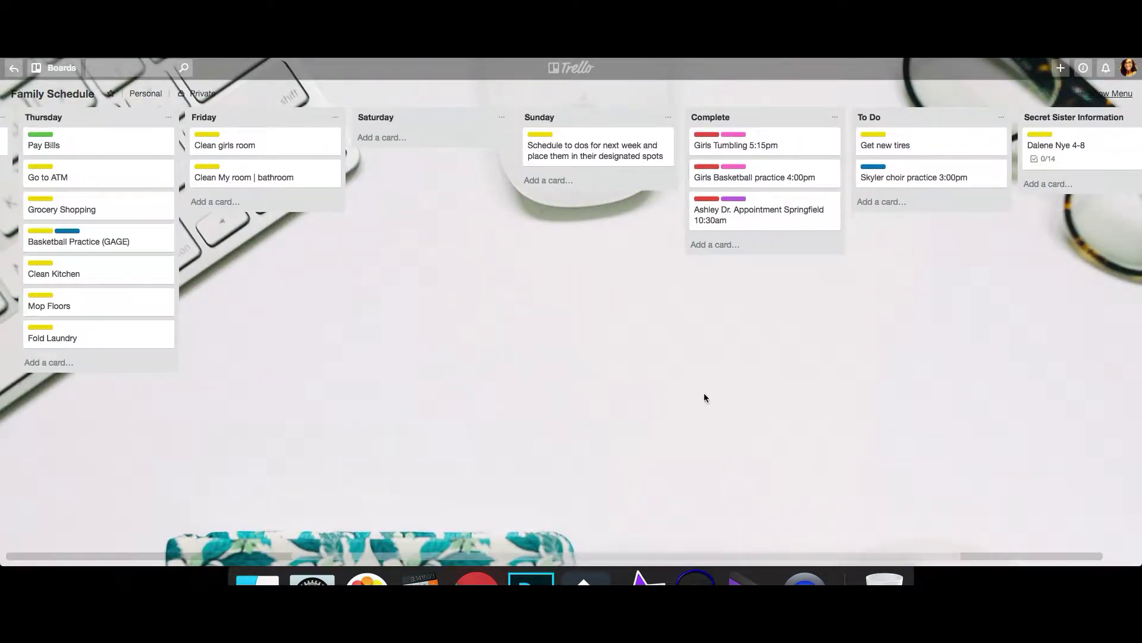
{"action": "left_click_drag", "start_coordinate": [727, 393], "coordinate": [1104, 391]}
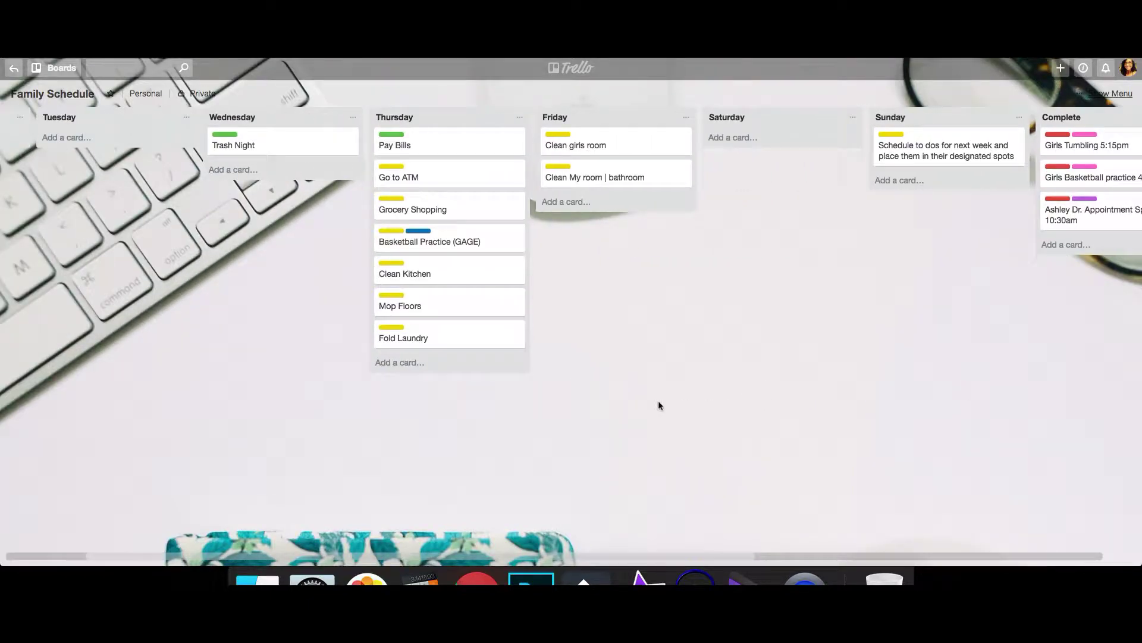
{"action": "left_click_drag", "start_coordinate": [268, 408], "coordinate": [457, 415]}
{"action": "left_click_drag", "start_coordinate": [291, 400], "coordinate": [328, 394]}
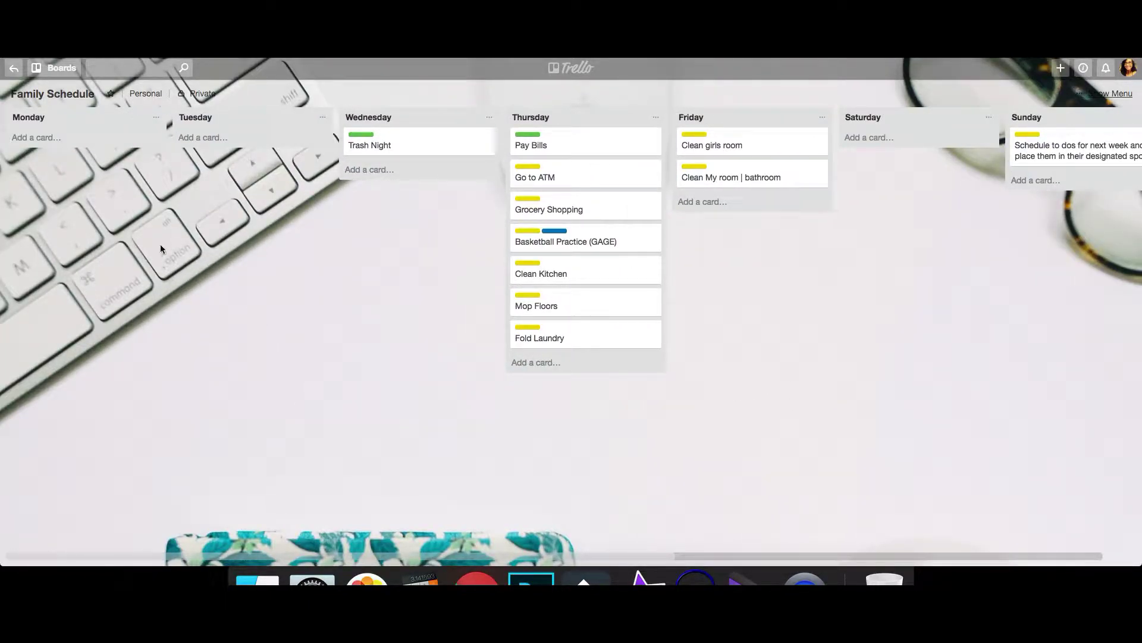
{"action": "left_click_drag", "start_coordinate": [833, 338], "coordinate": [1002, 341]}
{"action": "left_click_drag", "start_coordinate": [950, 238], "coordinate": [1129, 284]}
{"action": "left_click_drag", "start_coordinate": [899, 290], "coordinate": [926, 285]}
Create a new private personal board titled with the owner's brand name followed by "Creative Blog".
{"action": "left_click", "coordinate": [16, 70]}
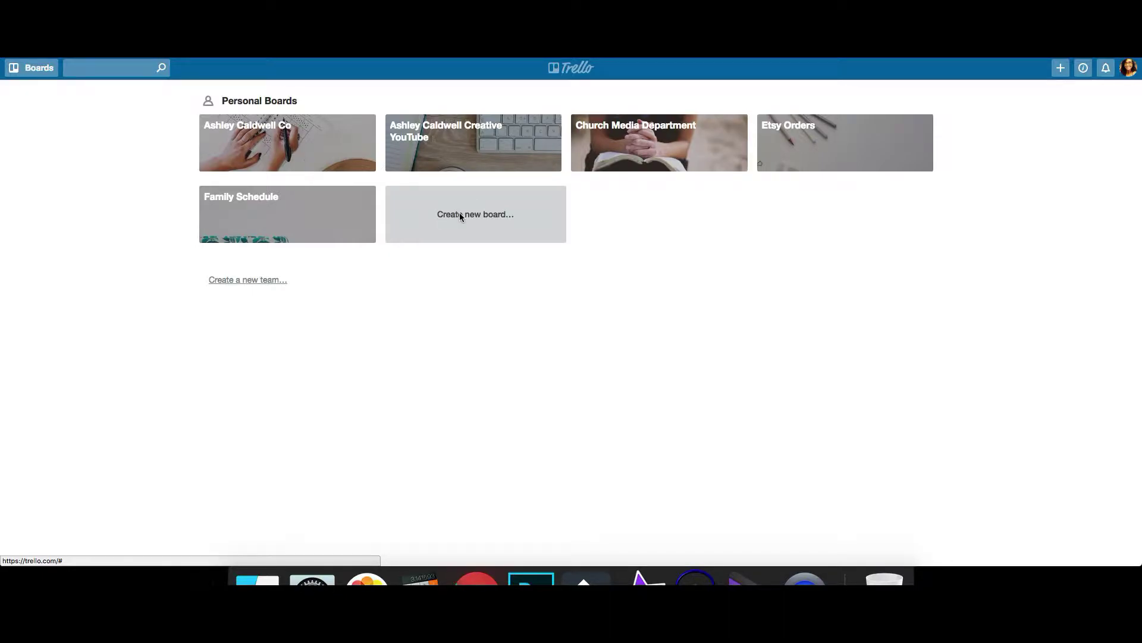
{"action": "left_click", "coordinate": [460, 214]}
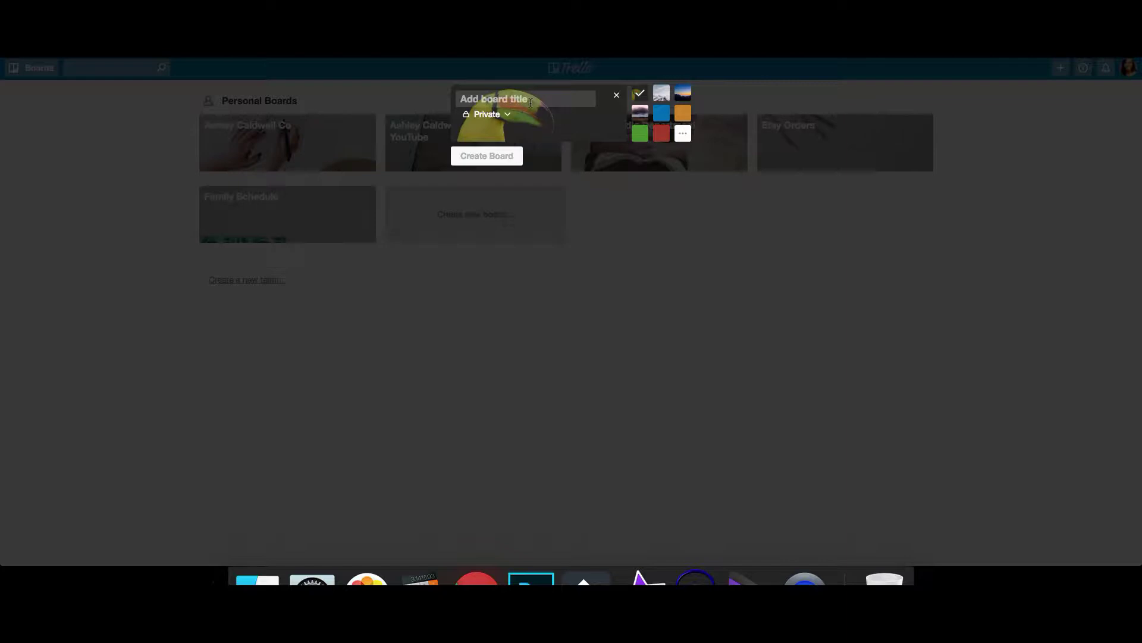
{"action": "type", "text": "A"}
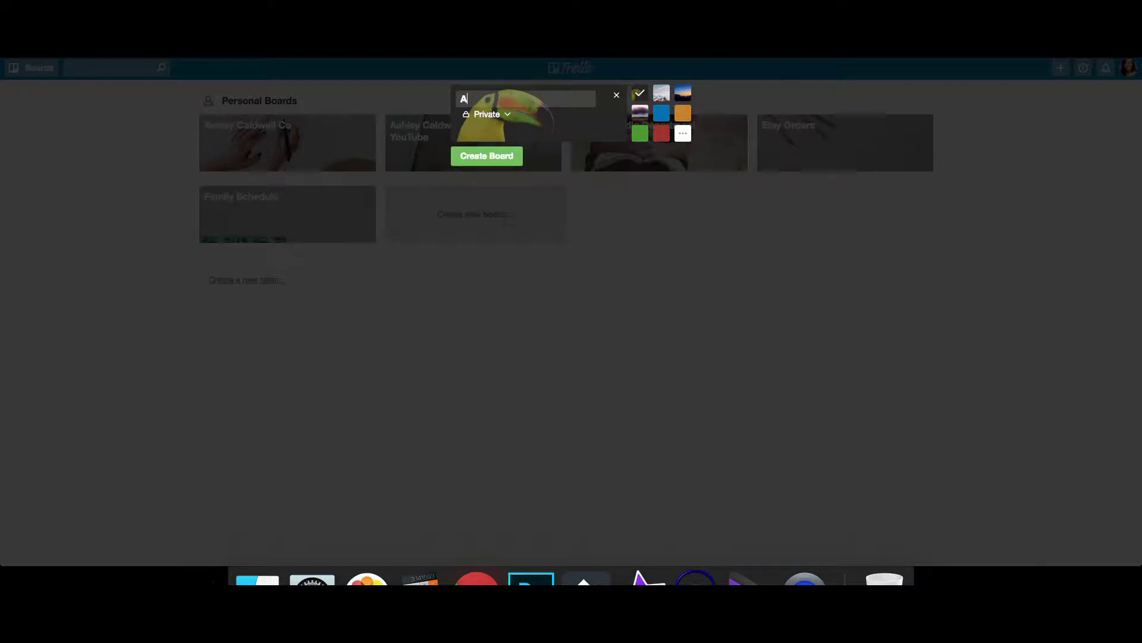
{"action": "type", "text": "shley Ca"}
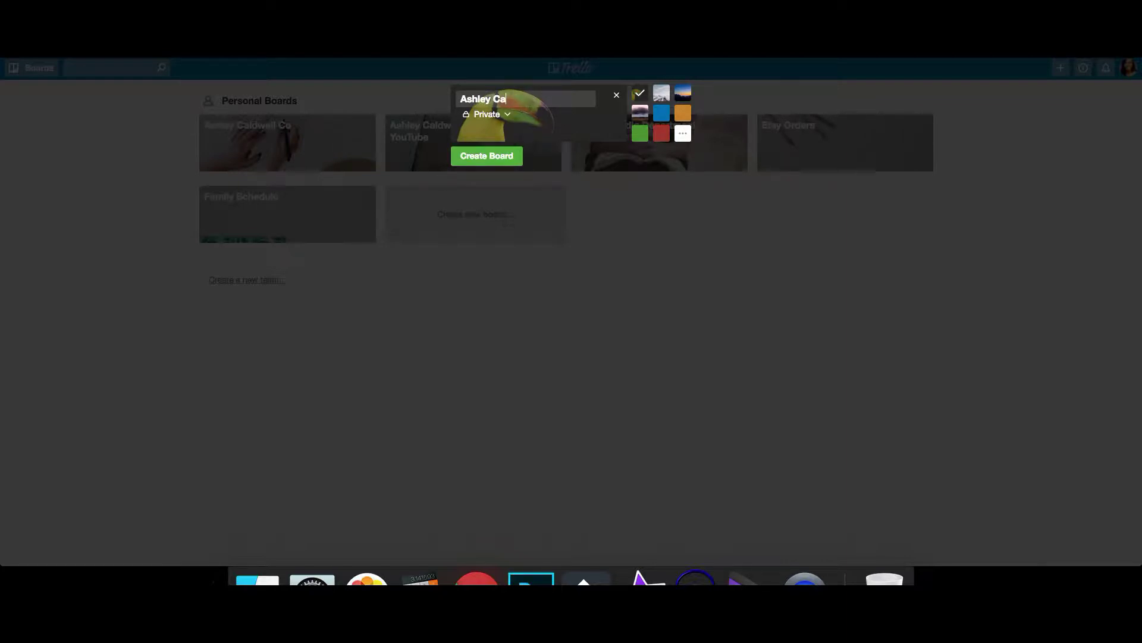
{"action": "type", "text": "ldwell Creative Blog"}
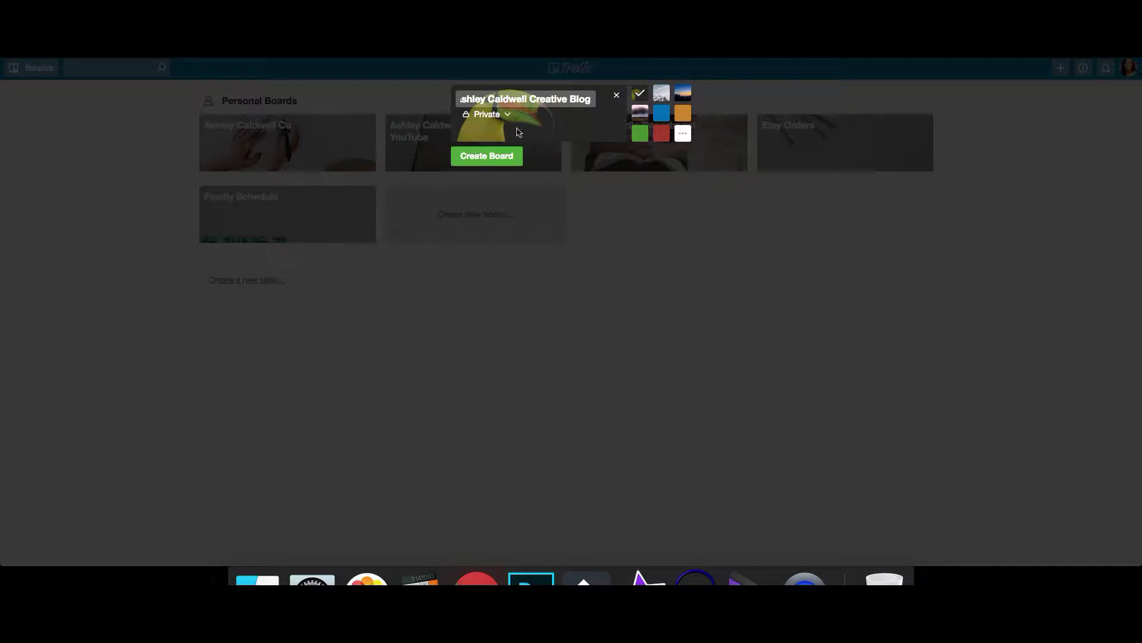
{"action": "left_click", "coordinate": [511, 162]}
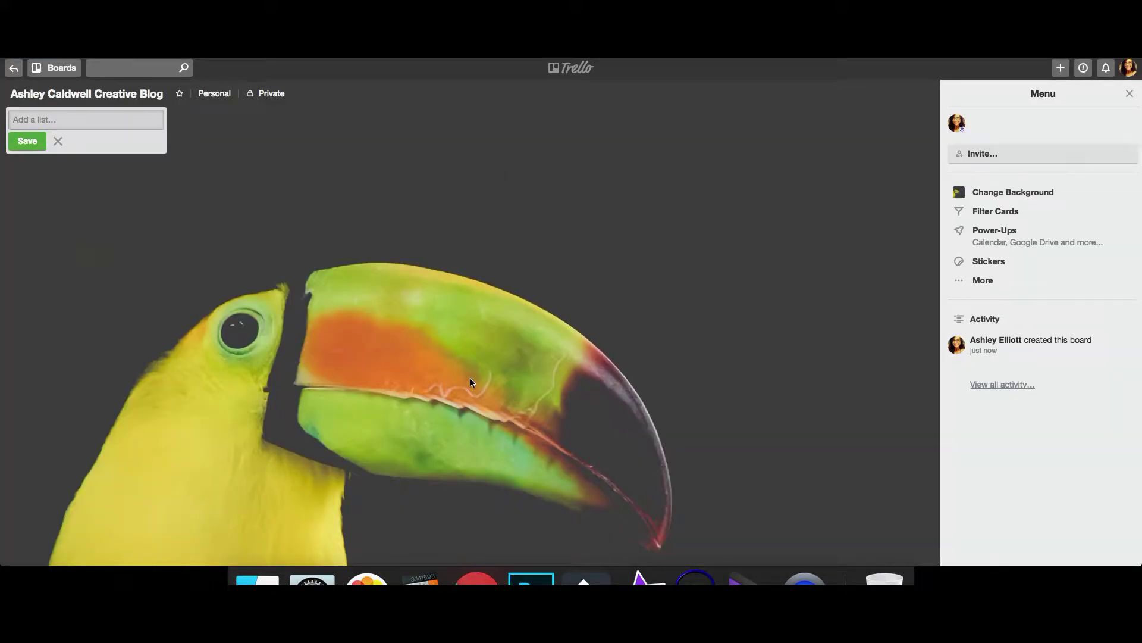
Search the Unsplash background photos for "flatlay".
{"action": "left_click", "coordinate": [1036, 190]}
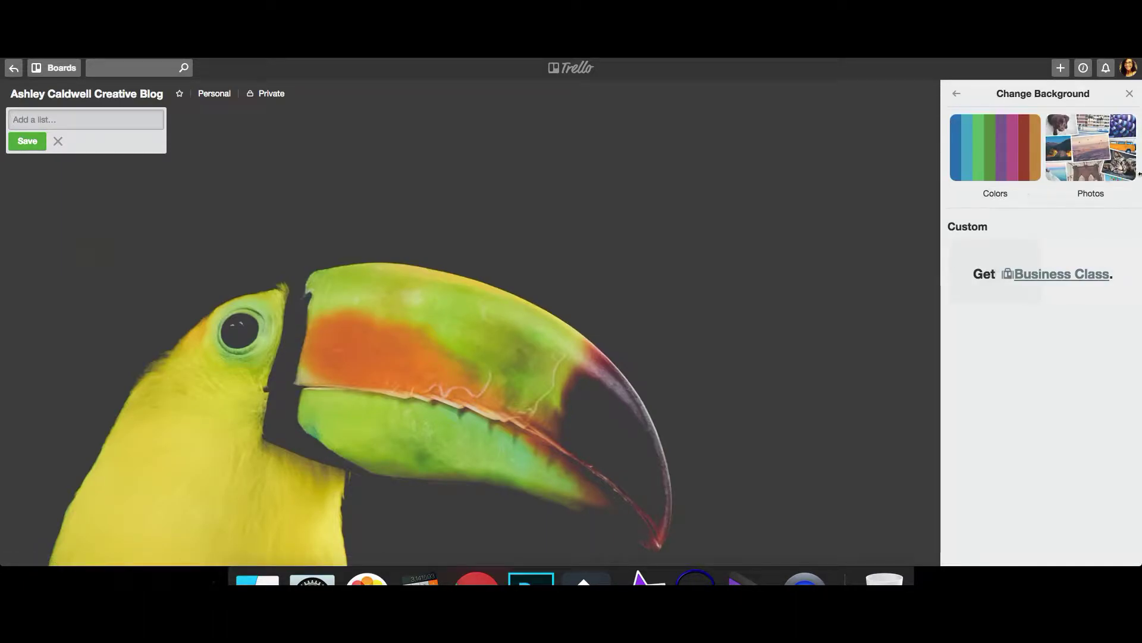
{"action": "left_click", "coordinate": [1090, 184]}
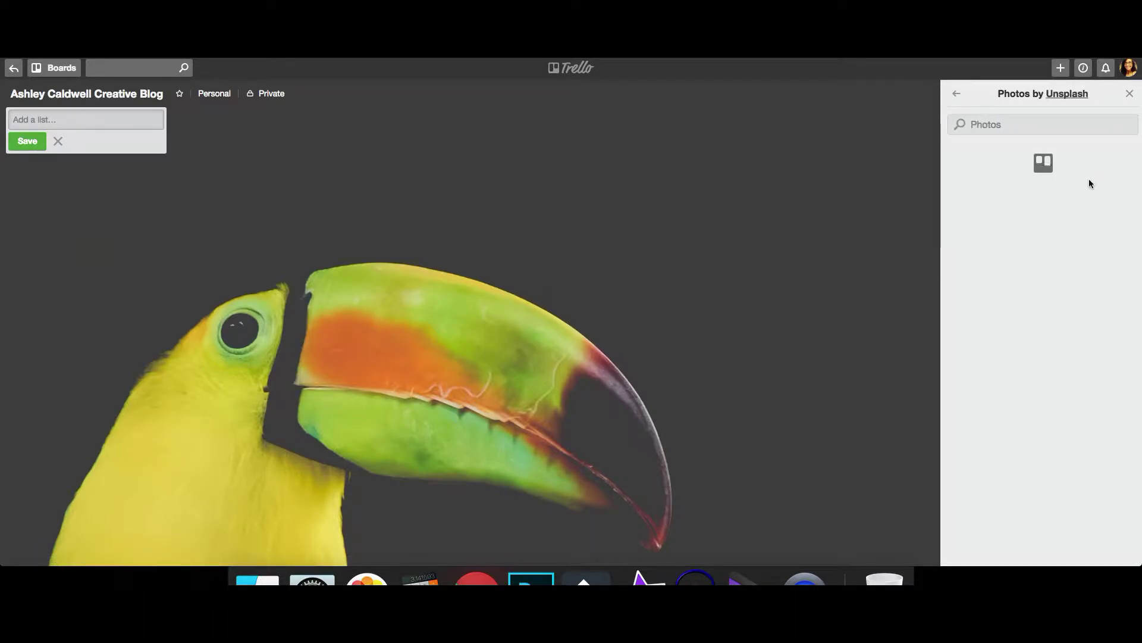
{"action": "left_click", "coordinate": [1073, 132]}
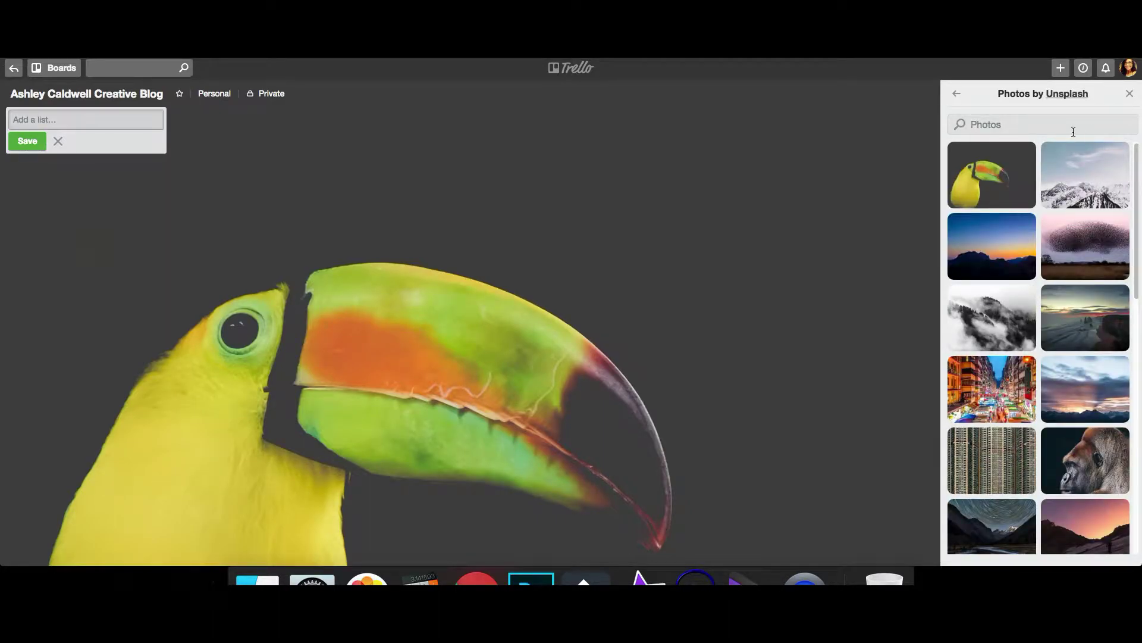
{"action": "type", "text": "flat"}
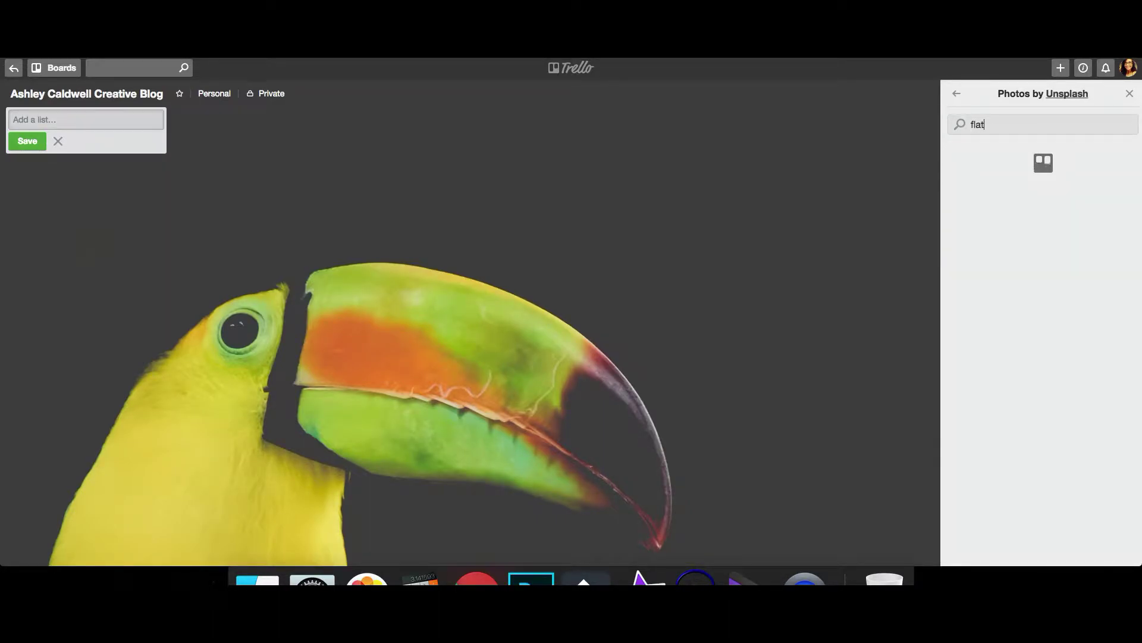
{"action": "type", "text": "lay"}
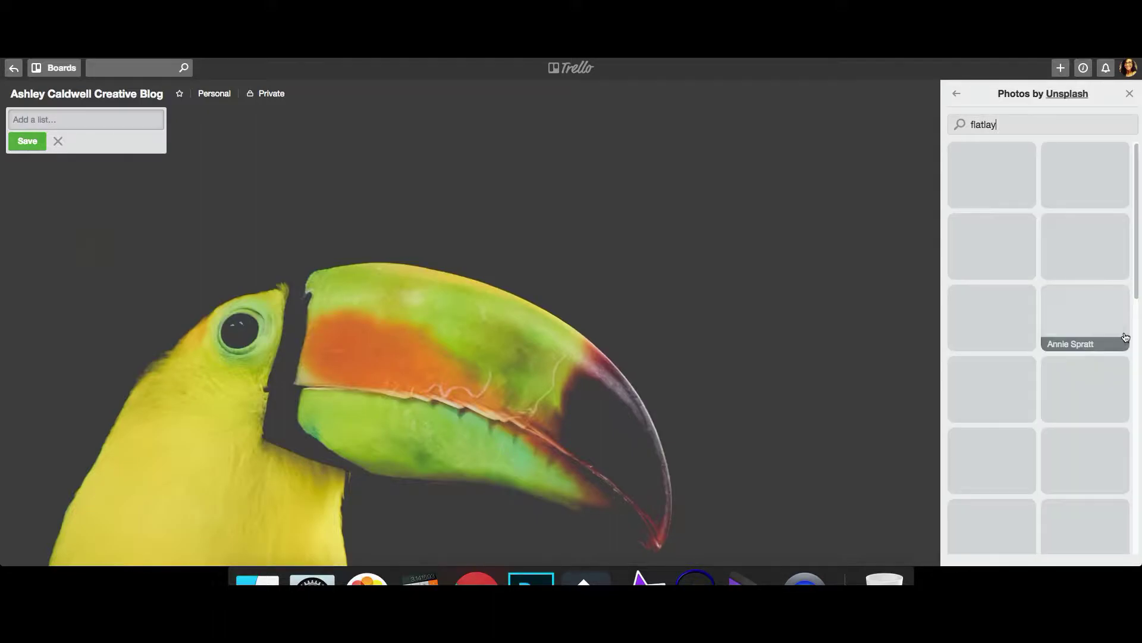
Set the board background to the flatlay photo of a hand on a laptop beside black ripped jeans, and close the board menu.
{"action": "scroll", "coordinate": [1134, 356], "scroll_direction": "down", "scroll_amount": 3}
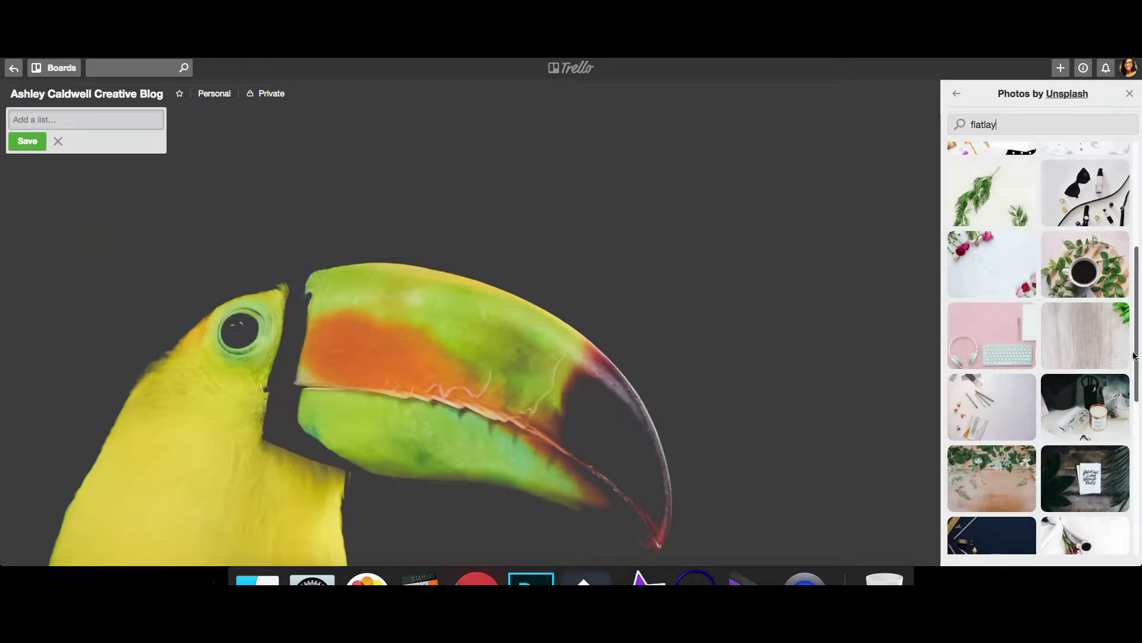
{"action": "scroll", "coordinate": [1134, 355], "scroll_direction": "down", "scroll_amount": 2}
{"action": "scroll", "coordinate": [1134, 356], "scroll_direction": "down", "scroll_amount": 4}
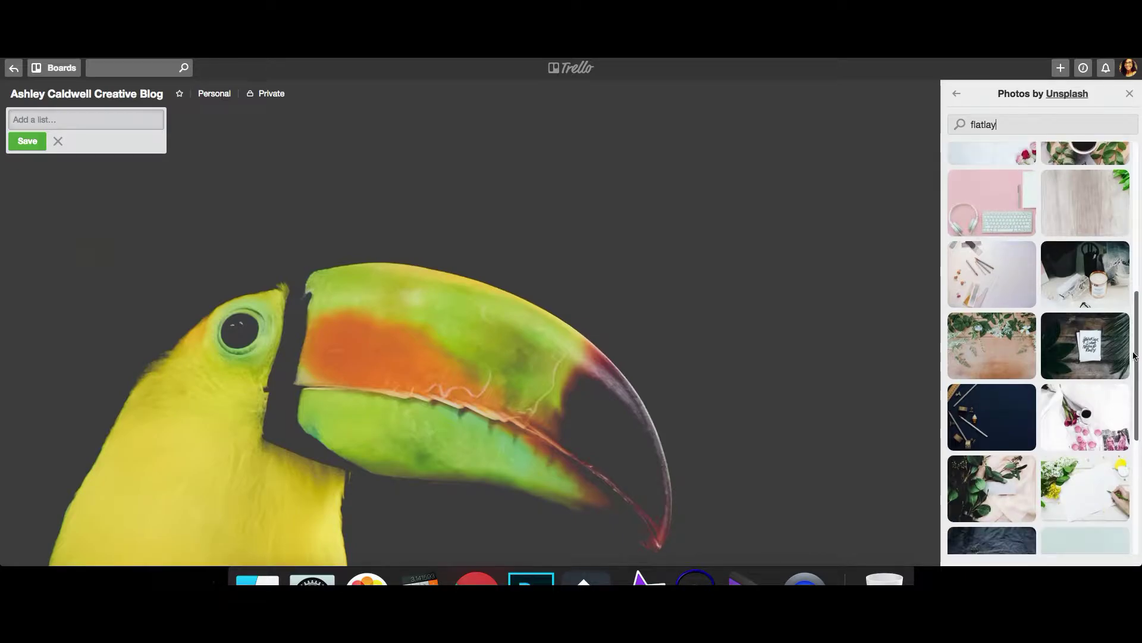
{"action": "scroll", "coordinate": [1133, 356], "scroll_direction": "down", "scroll_amount": 2}
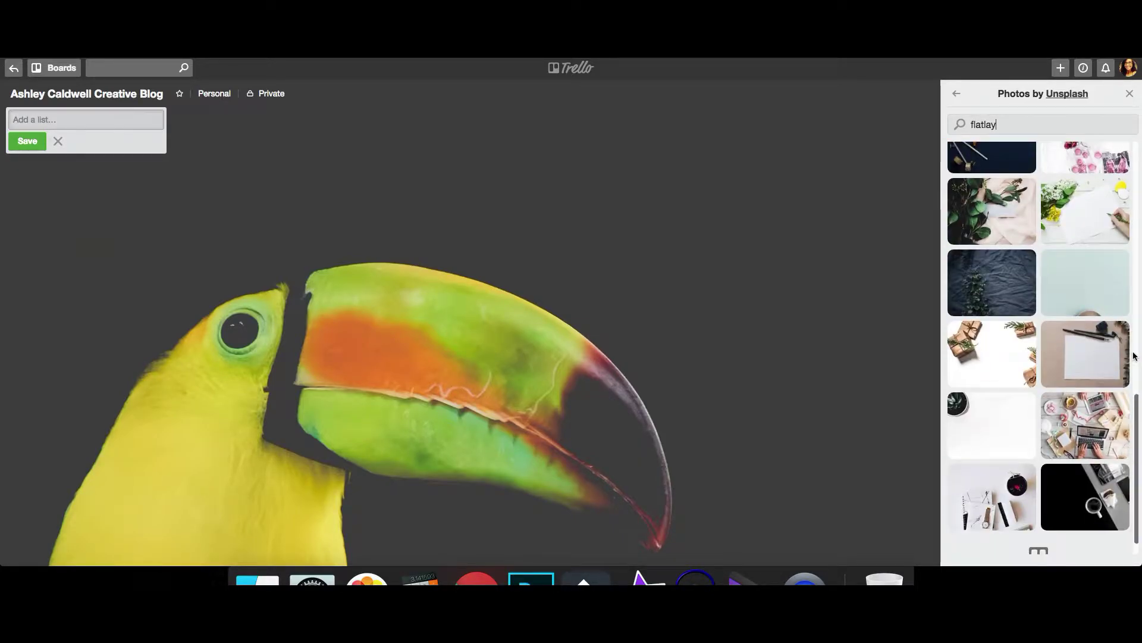
{"action": "scroll", "coordinate": [1134, 356], "scroll_direction": "down", "scroll_amount": 3}
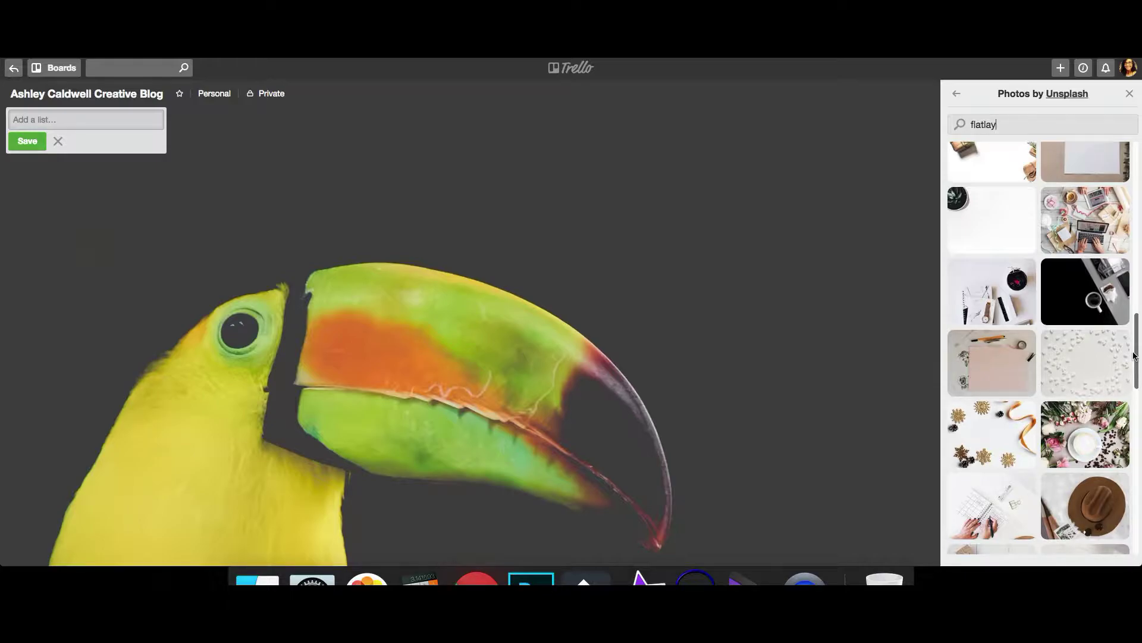
{"action": "scroll", "coordinate": [1133, 356], "scroll_direction": "down", "scroll_amount": 5}
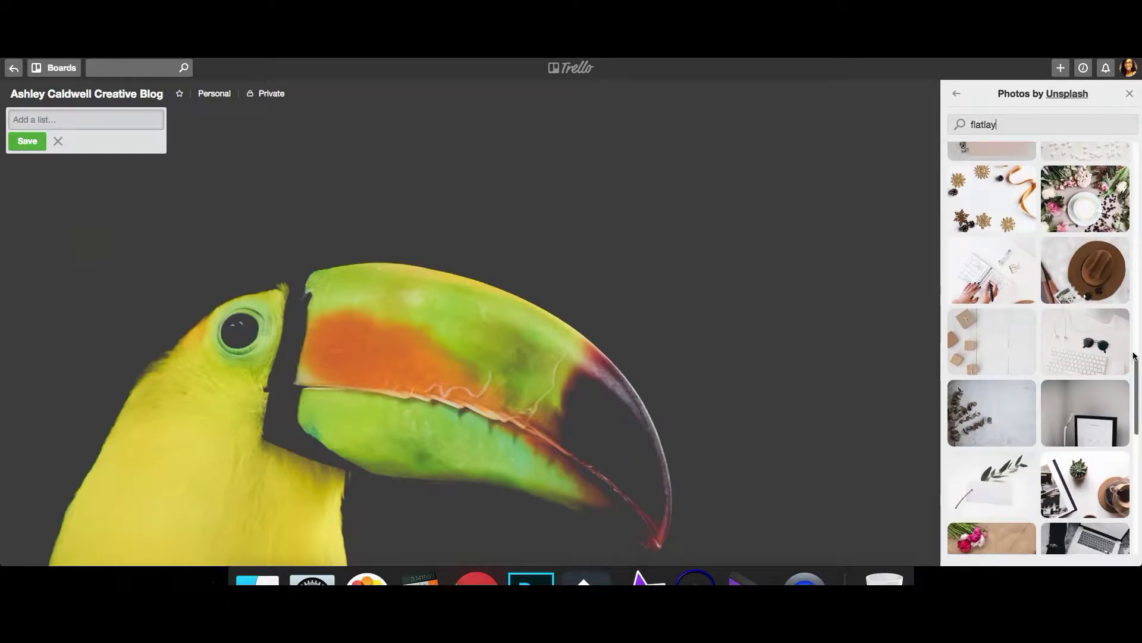
{"action": "scroll", "coordinate": [1133, 356], "scroll_direction": "down", "scroll_amount": 3}
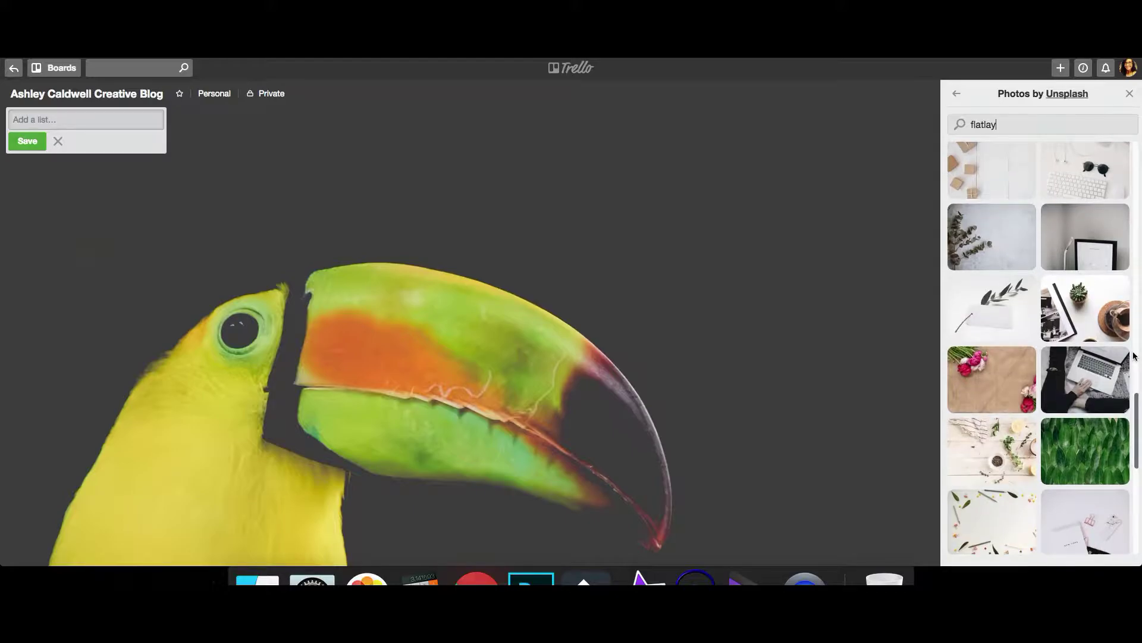
{"action": "scroll", "coordinate": [1134, 355], "scroll_direction": "down", "scroll_amount": 1}
{"action": "left_click", "coordinate": [1086, 327]}
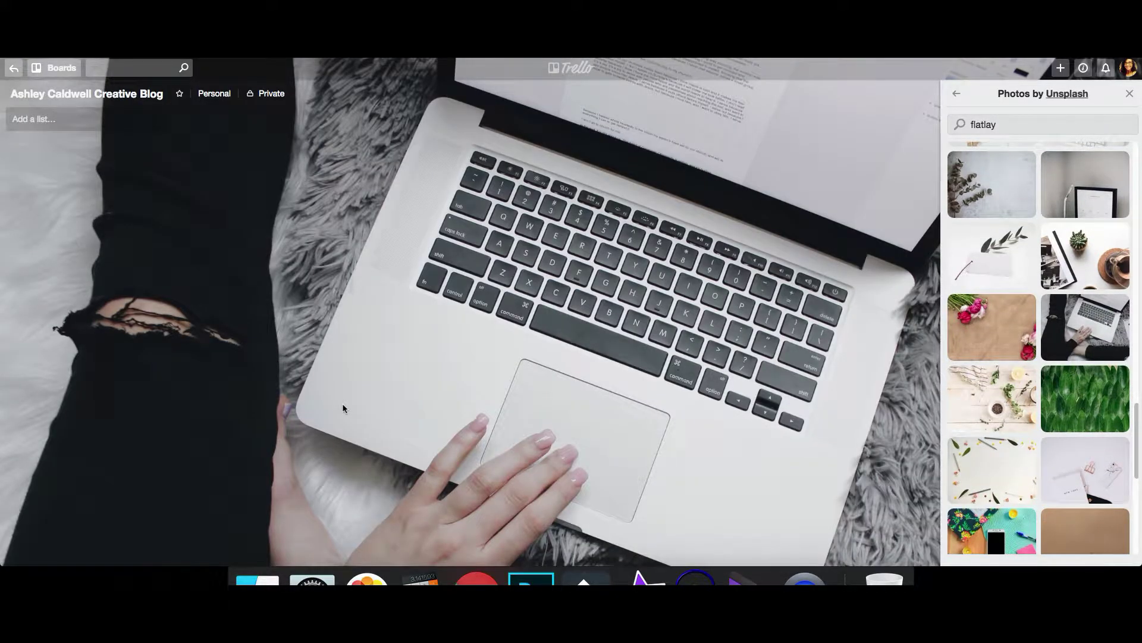
{"action": "left_click", "coordinate": [957, 95]}
{"action": "left_click", "coordinate": [957, 95]}
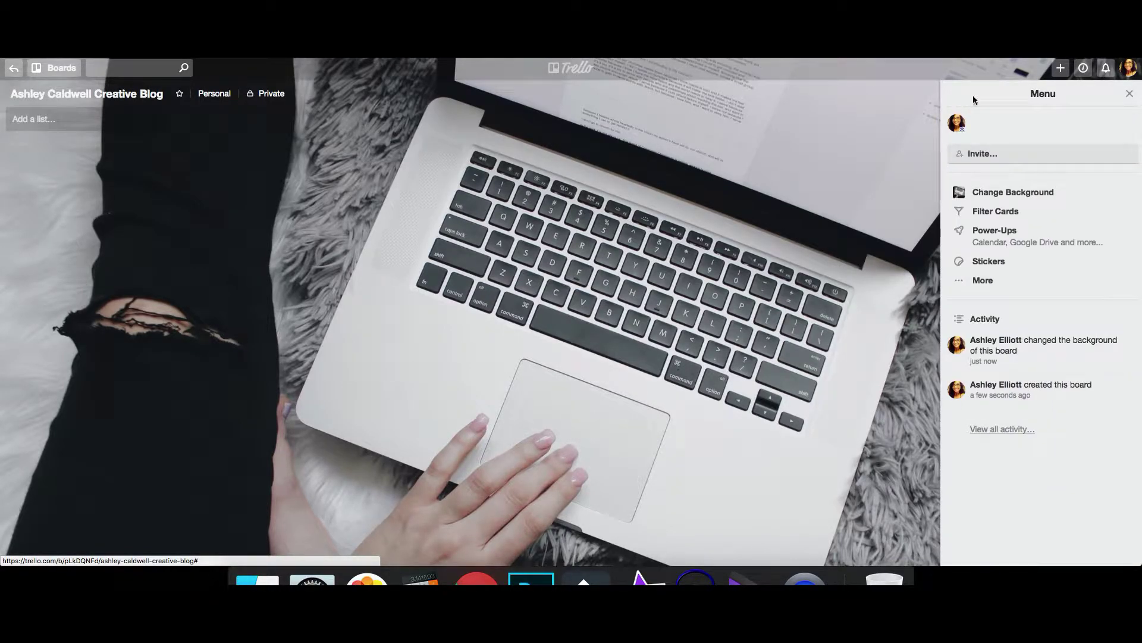
{"action": "left_click", "coordinate": [1130, 95]}
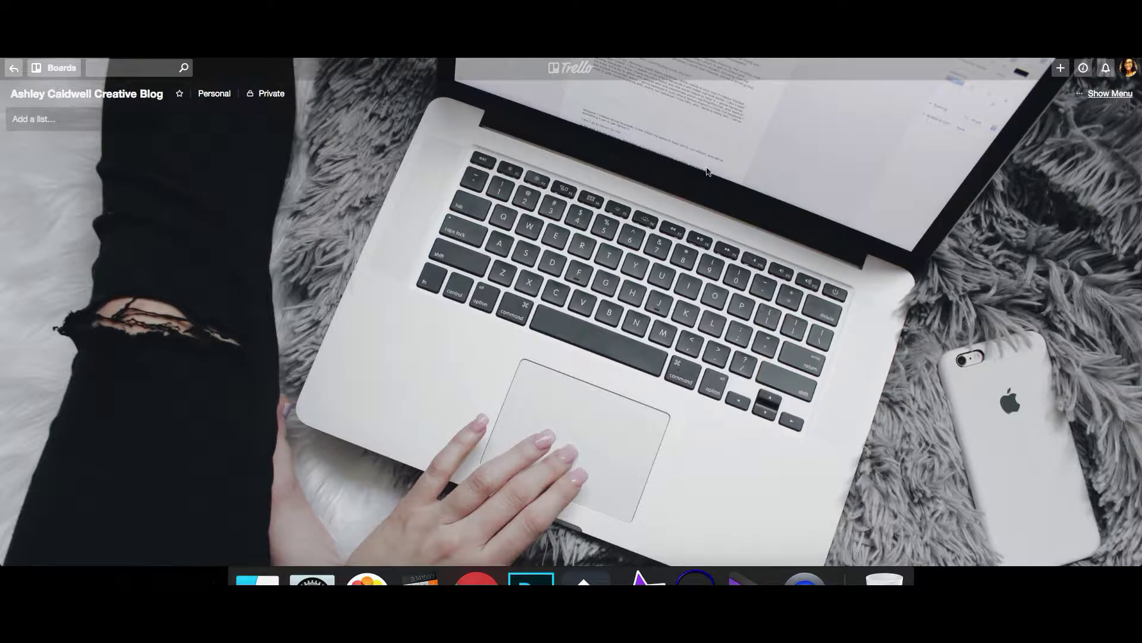
Add two lists named "Ideas" and "Drafts" to the new blog board.
{"action": "left_click", "coordinate": [35, 122]}
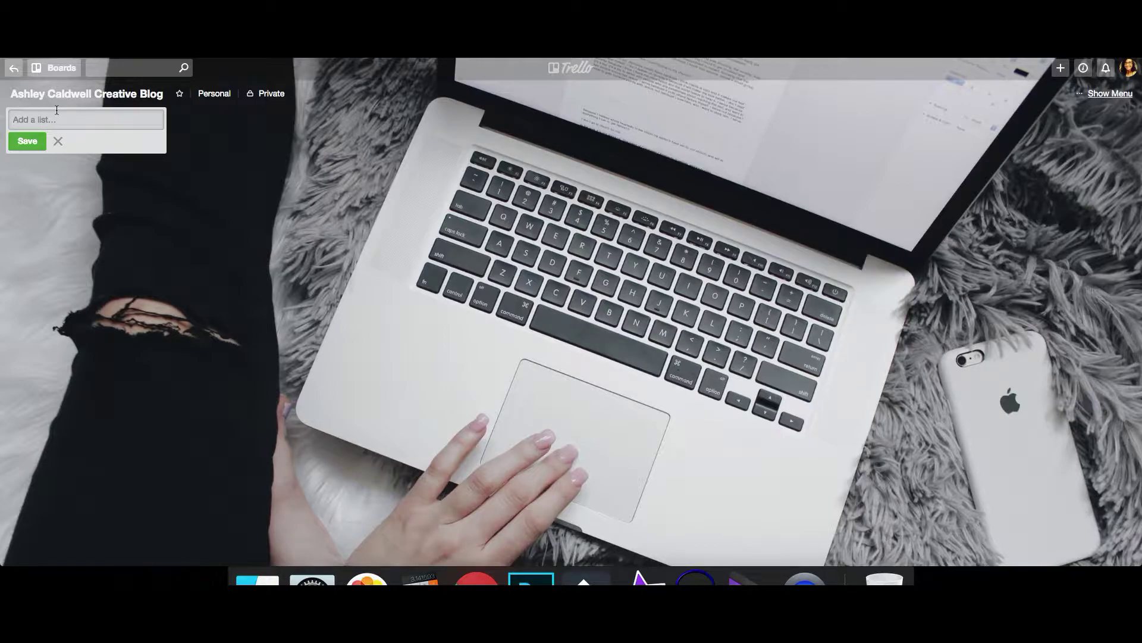
{"action": "type", "text": "Ideas"}
{"action": "left_click", "coordinate": [29, 142]}
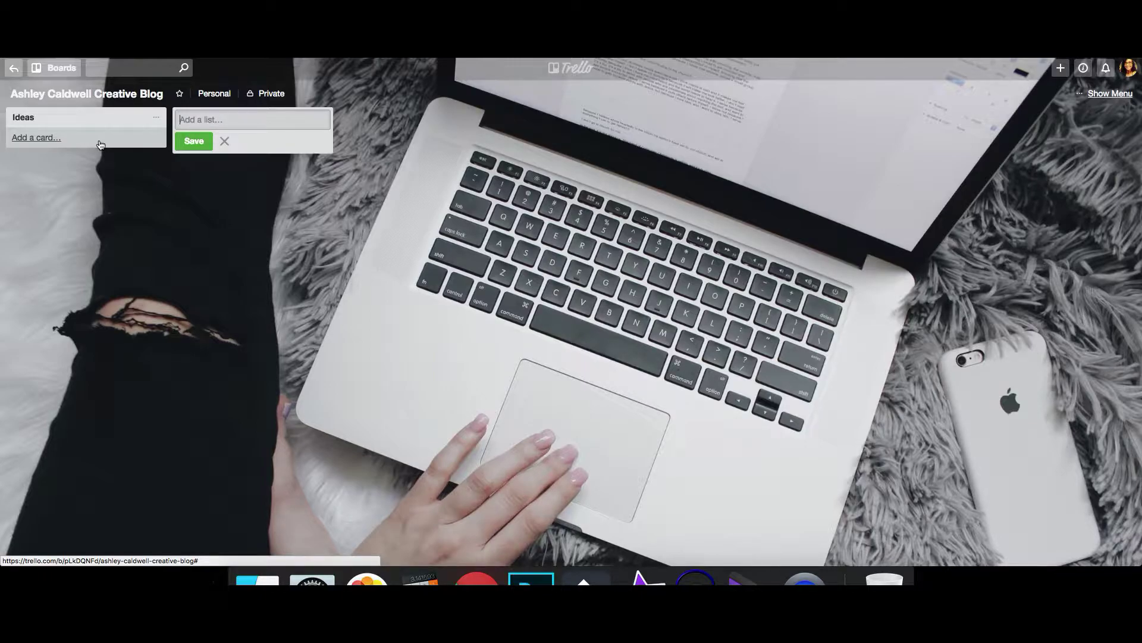
{"action": "type", "text": "Drafts"}
{"action": "left_click", "coordinate": [195, 143]}
Add the lists "Queue" and "Published" after Drafts and end list entry.
{"action": "type", "text": "Wu"}
{"action": "key", "text": "BackSpace"}
{"action": "type", "text": "Que"}
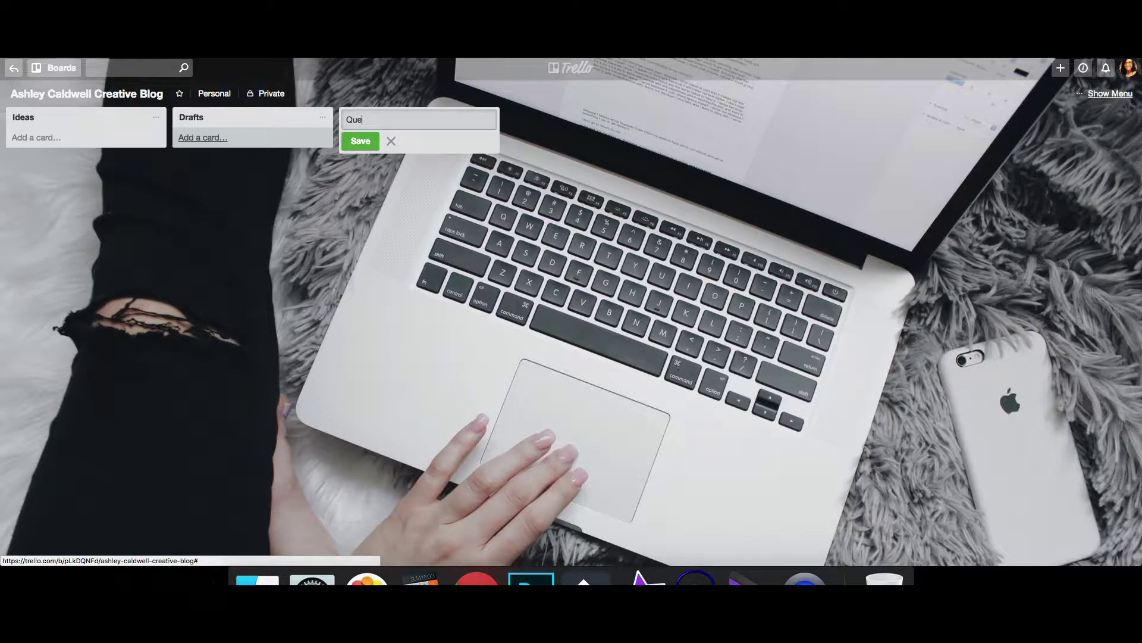
{"action": "type", "text": "sue"}
{"action": "left_click", "coordinate": [361, 141]}
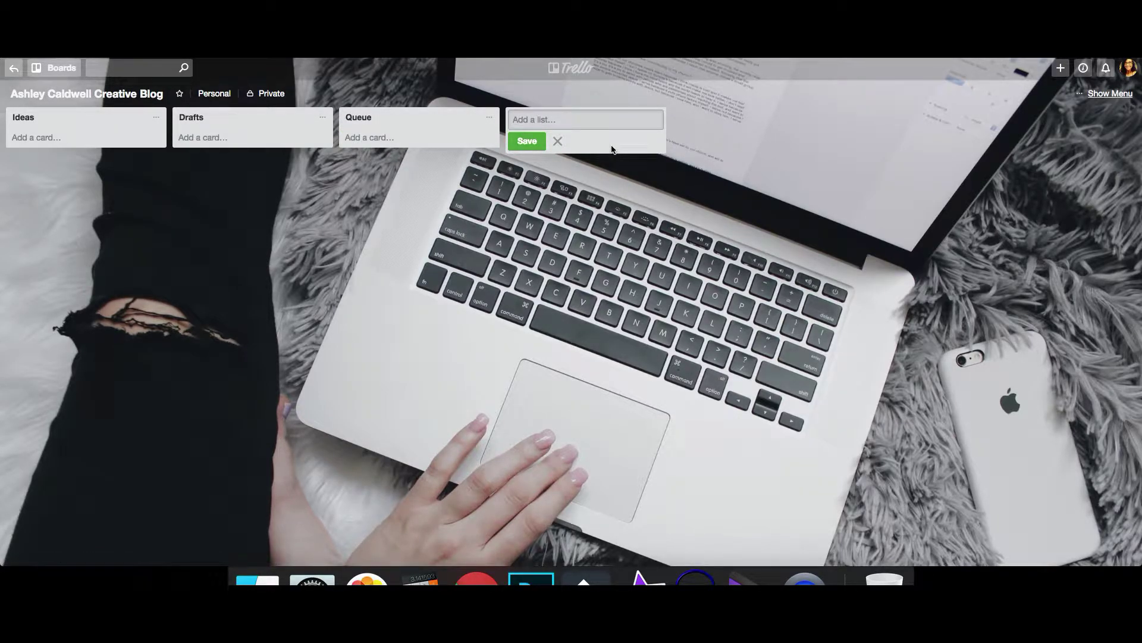
{"action": "type", "text": "Published"}
{"action": "left_click", "coordinate": [527, 141]}
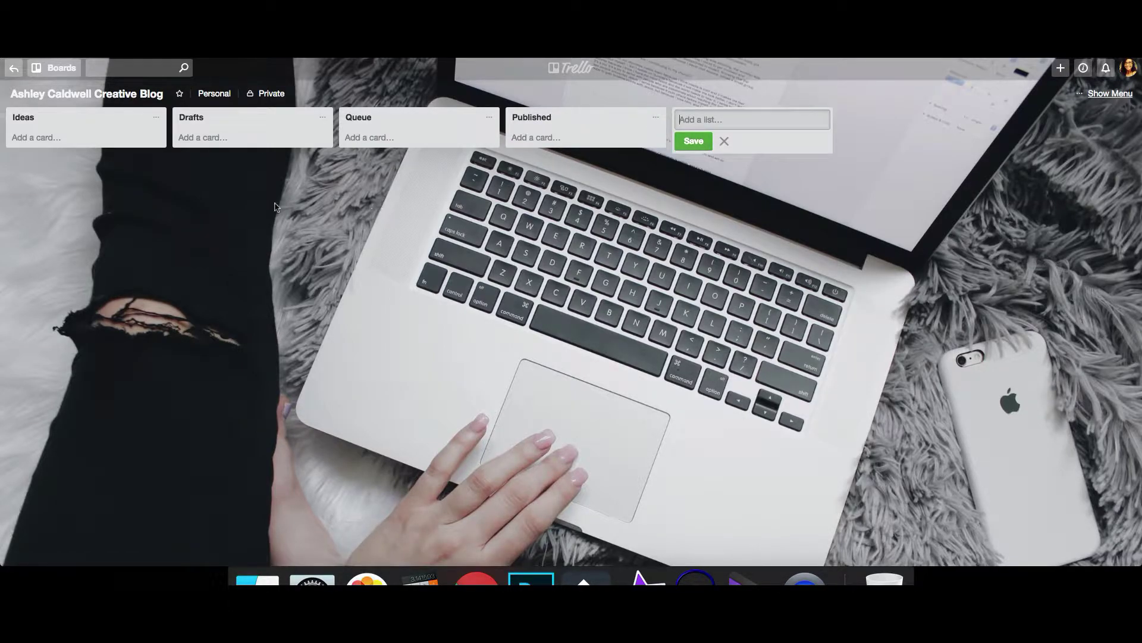
{"action": "left_click", "coordinate": [724, 141]}
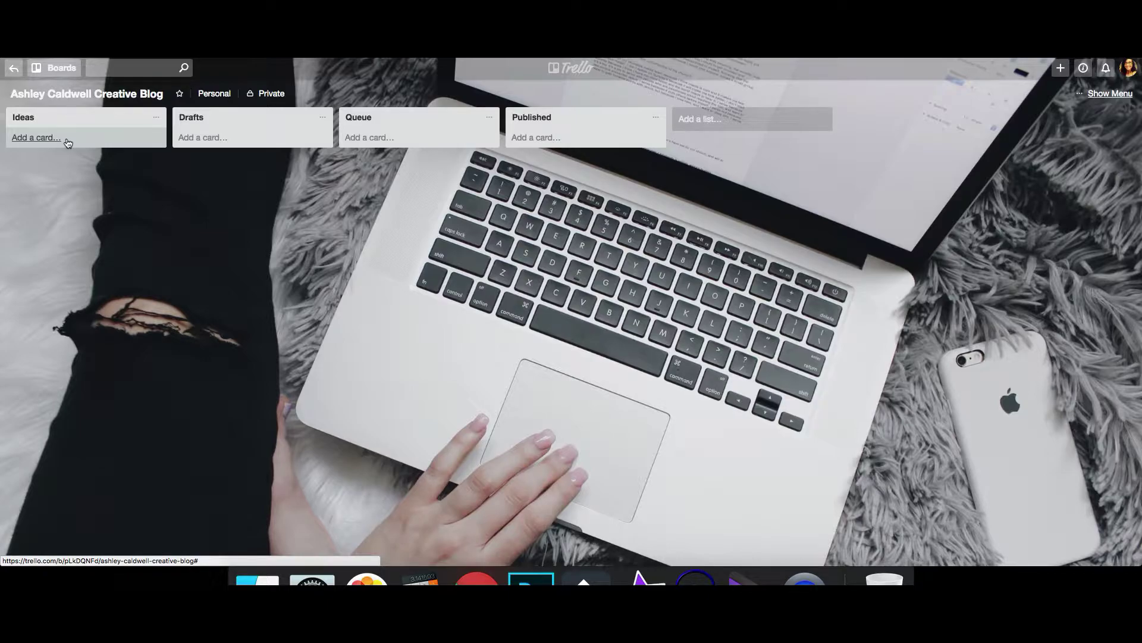
Add a card titled "App for designing" to the Ideas list.
{"action": "left_click", "coordinate": [37, 137]}
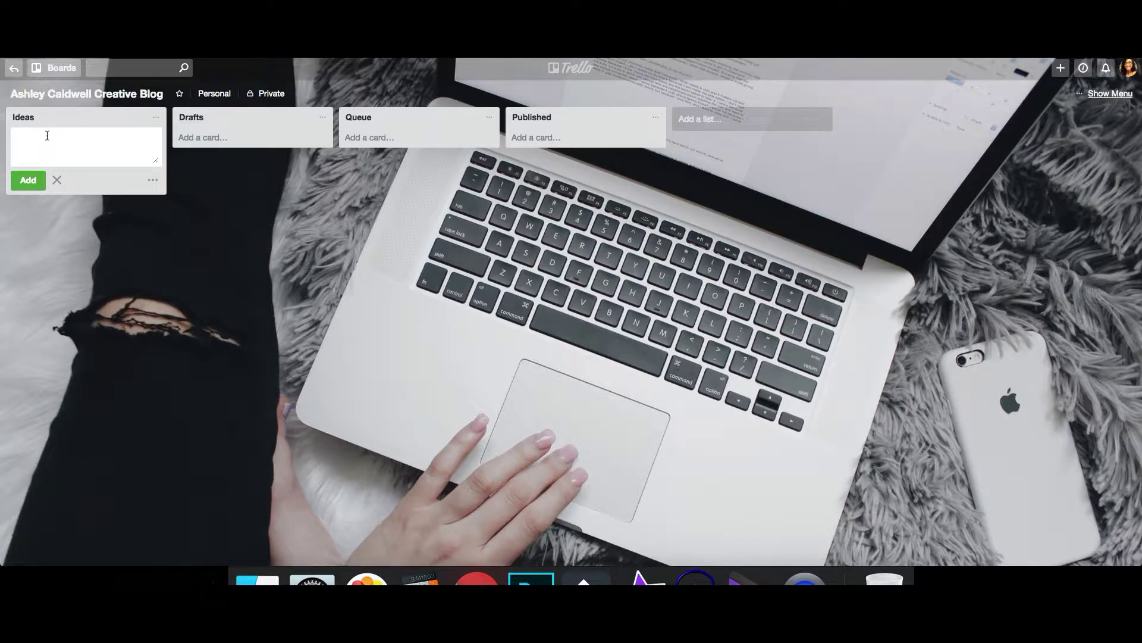
{"action": "type", "text": "Not"}
{"action": "key", "text": "BackSpace"}
{"action": "key", "text": "BackSpace"}
{"action": "key", "text": "BackSpace"}
{"action": "type", "text": "App for"}
{"action": "type", "text": "designing"}
{"action": "left_click", "coordinate": [28, 184]}
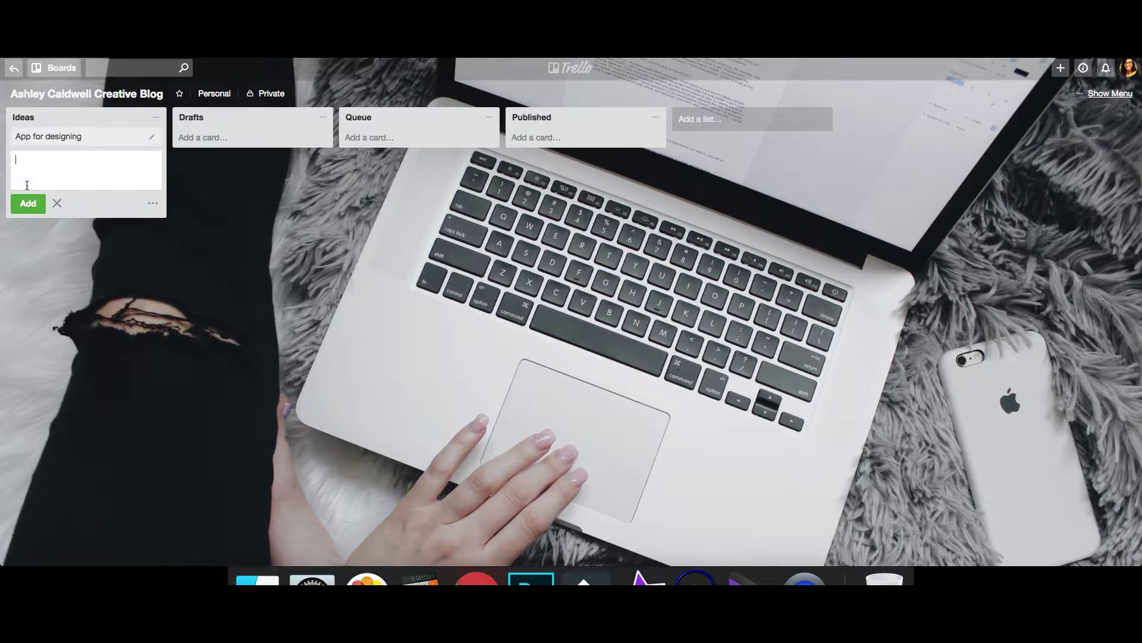
{"action": "left_click", "coordinate": [57, 203]}
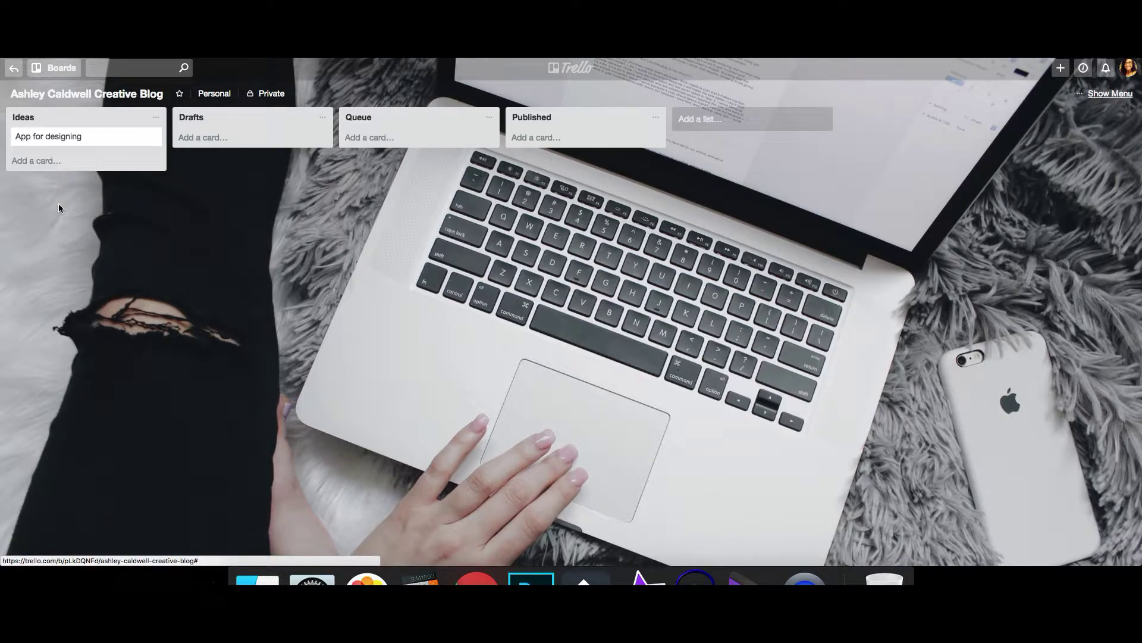
Move the "App for designing" card from Ideas to the Published list.
{"action": "left_click", "coordinate": [95, 138]}
{"action": "left_click", "coordinate": [68, 144]}
{"action": "left_click_drag", "start_coordinate": [68, 143], "coordinate": [565, 145]}
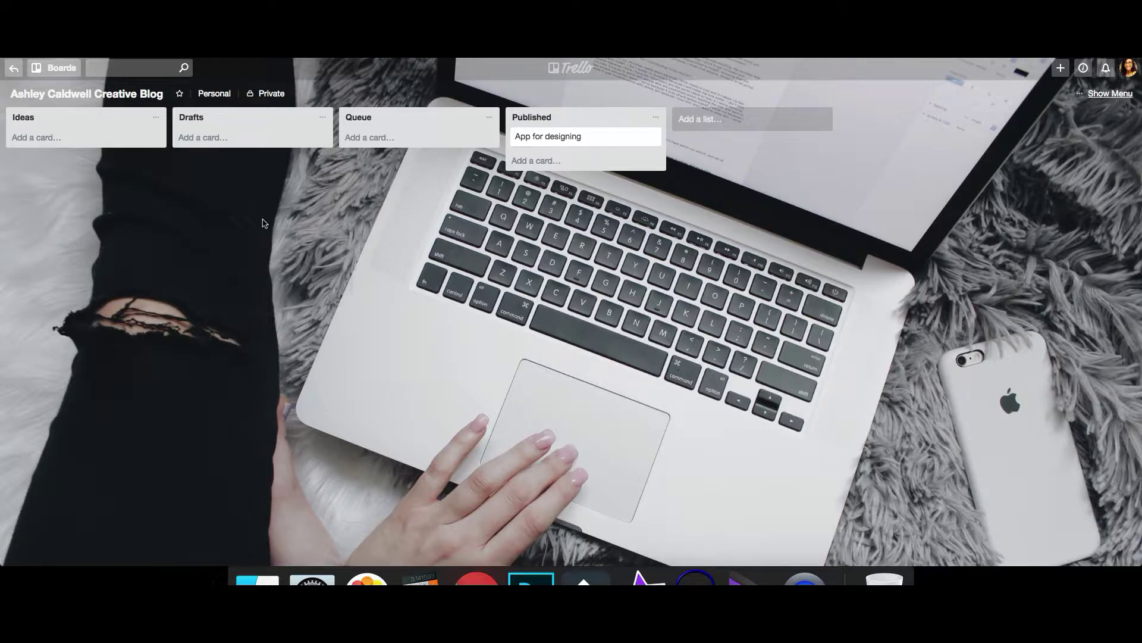
Give the "App for designing" card the description "Apps for social media graphics and post.".
{"action": "left_click", "coordinate": [540, 136]}
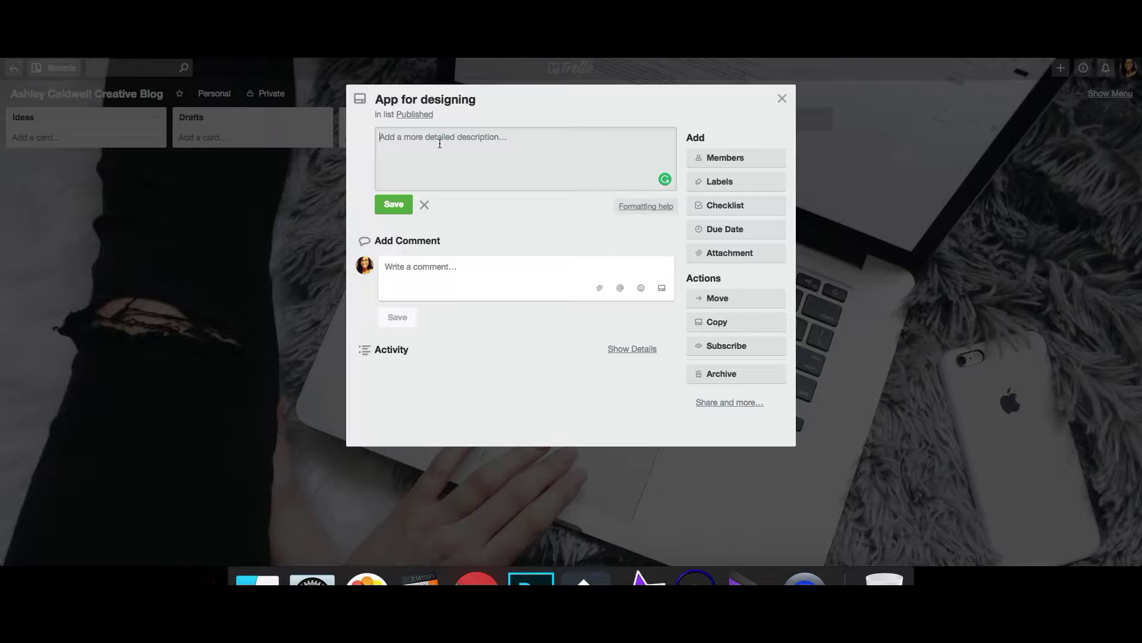
{"action": "type", "text": "Apps for social media graphics and post/"}
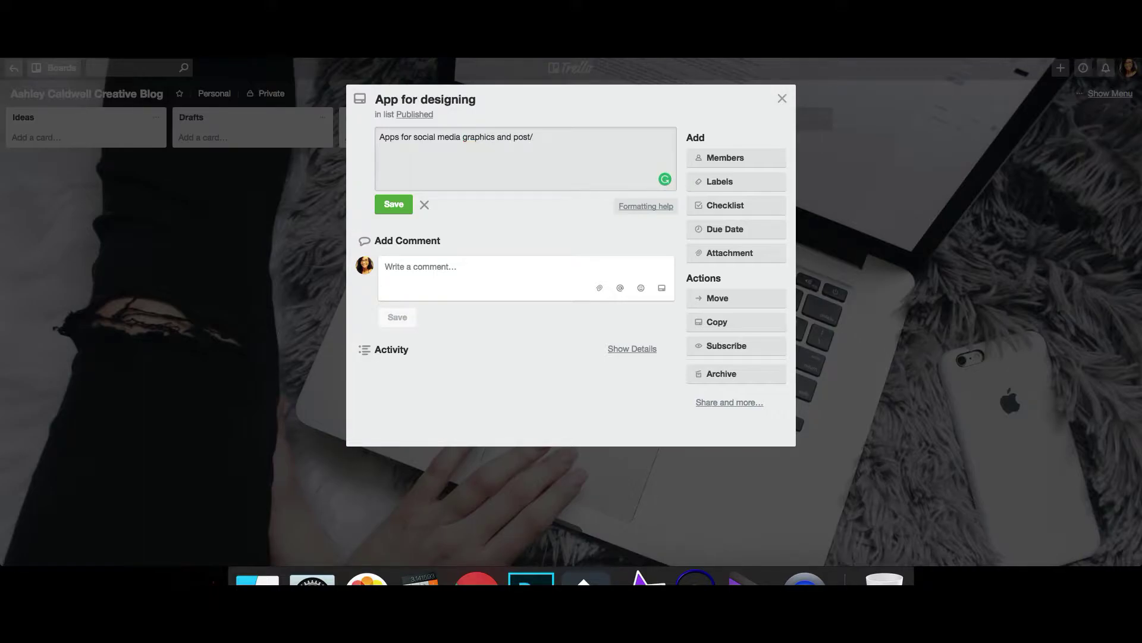
{"action": "key", "text": "BackSpace"}
{"action": "left_click", "coordinate": [393, 204]}
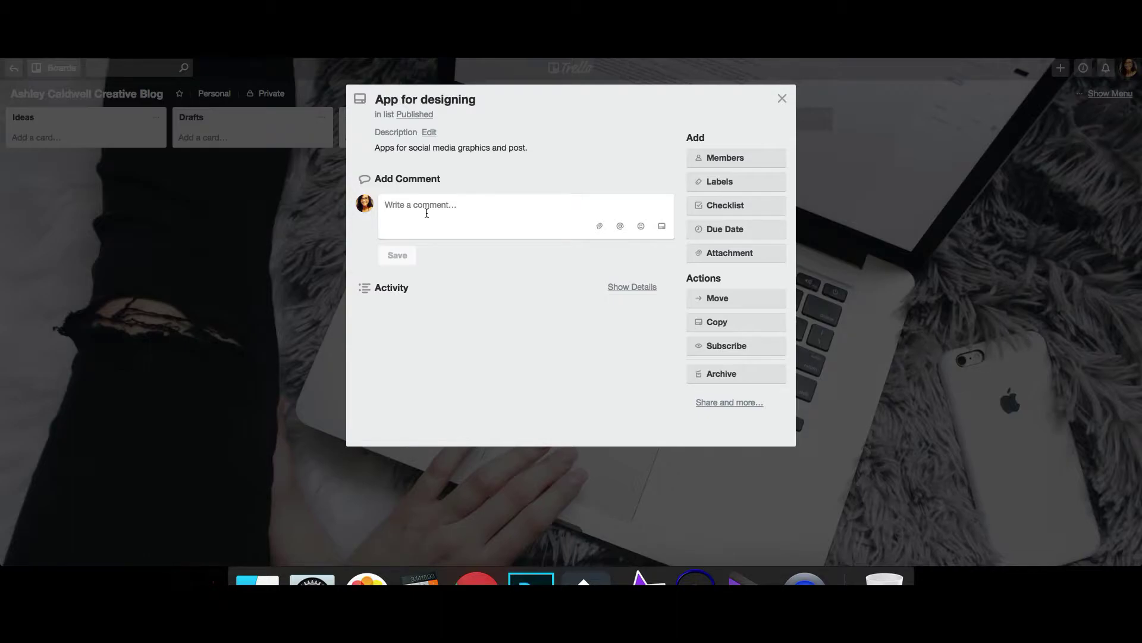
Look over the card's member, label, checklist, due date and attachment options without applying any.
{"action": "left_click", "coordinate": [731, 162]}
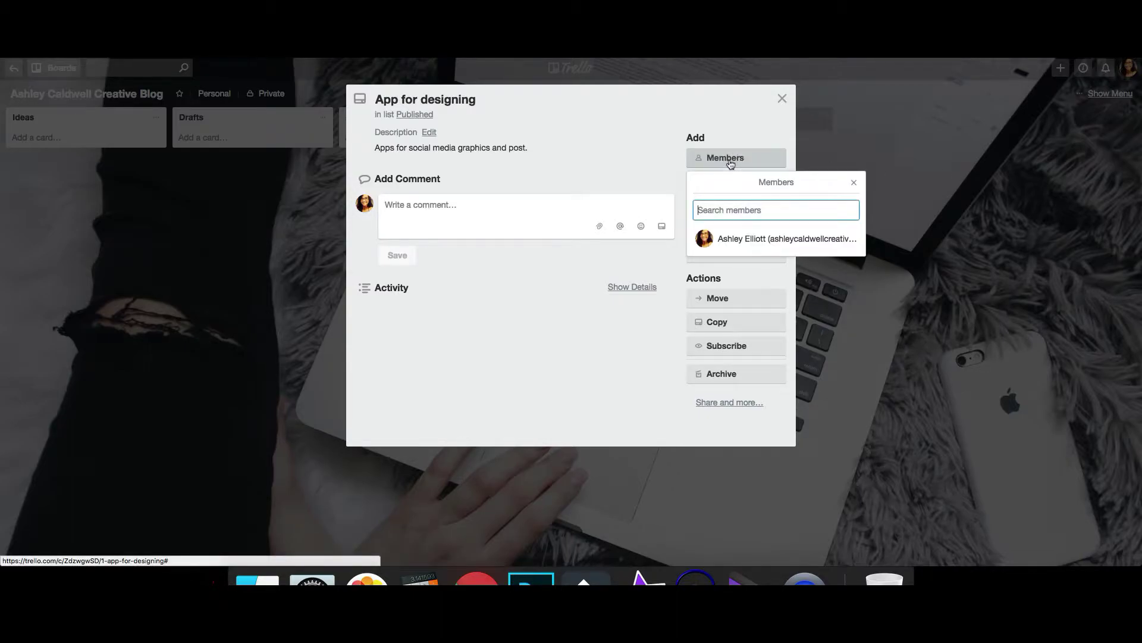
{"action": "left_click", "coordinate": [854, 182]}
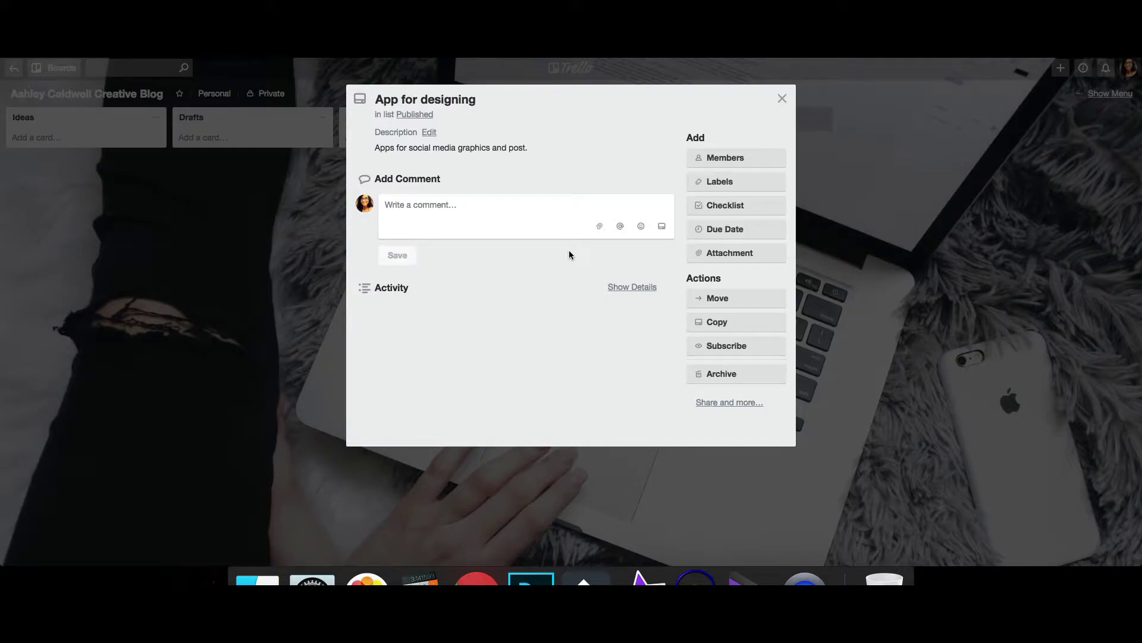
{"action": "left_click", "coordinate": [730, 191]}
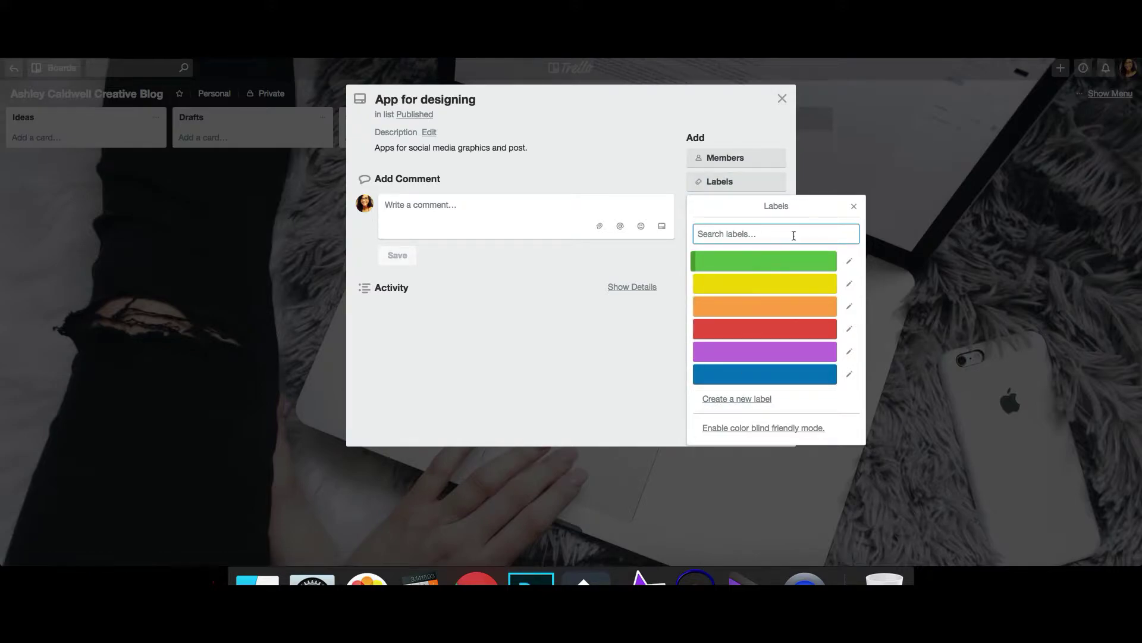
{"action": "left_click", "coordinate": [855, 208]}
{"action": "left_click", "coordinate": [759, 209]}
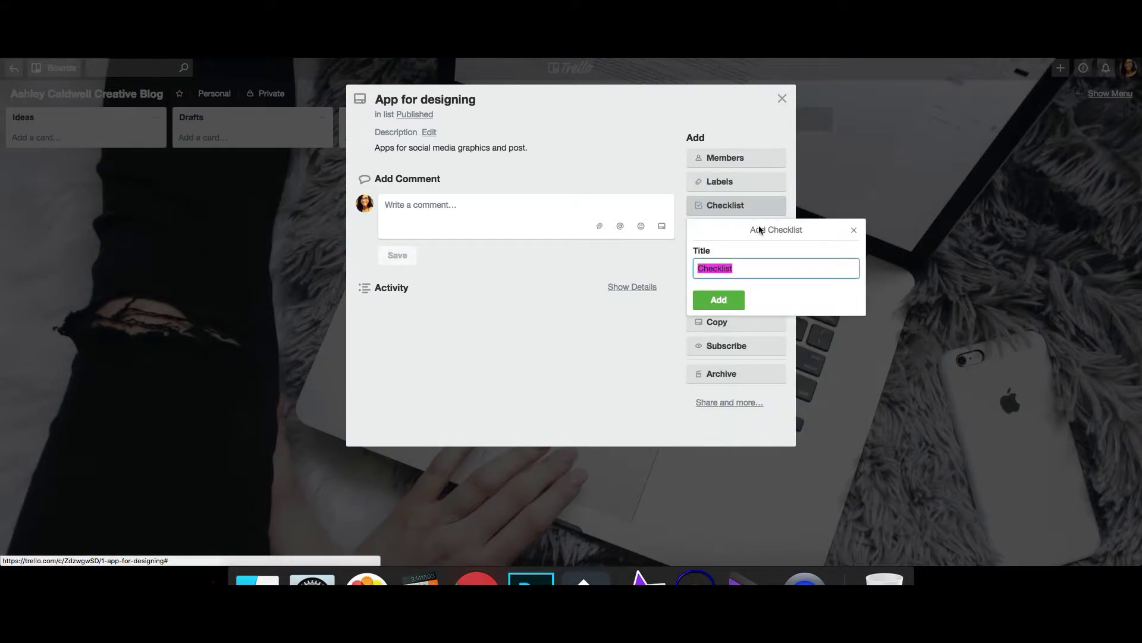
{"action": "left_click", "coordinate": [854, 230]}
{"action": "left_click", "coordinate": [727, 229]}
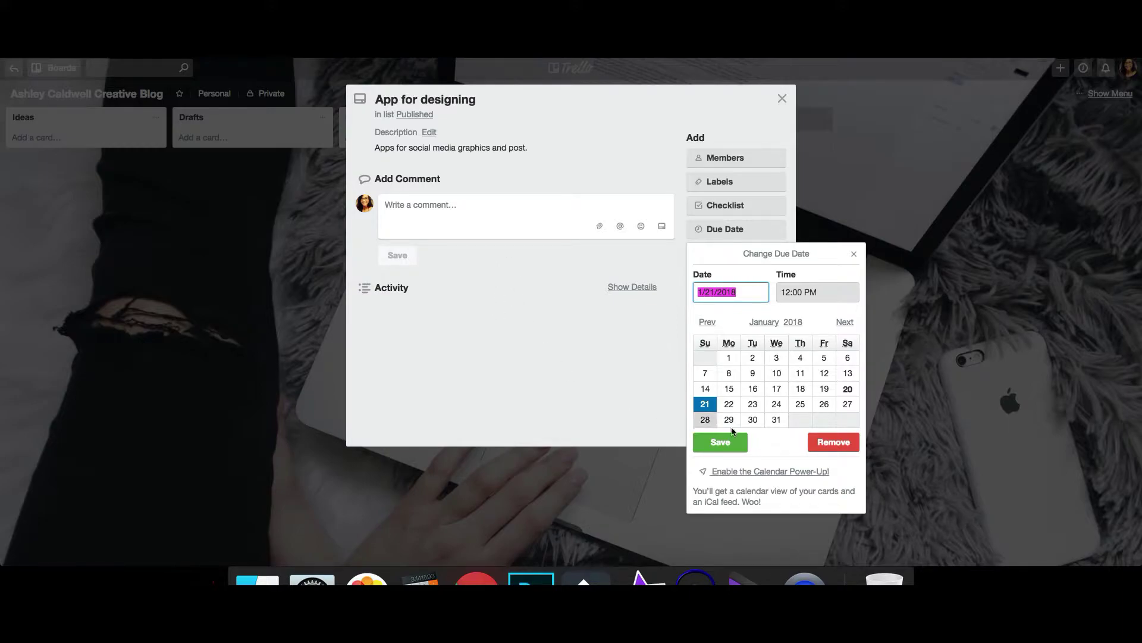
{"action": "left_click", "coordinate": [854, 253]}
{"action": "left_click", "coordinate": [745, 254]}
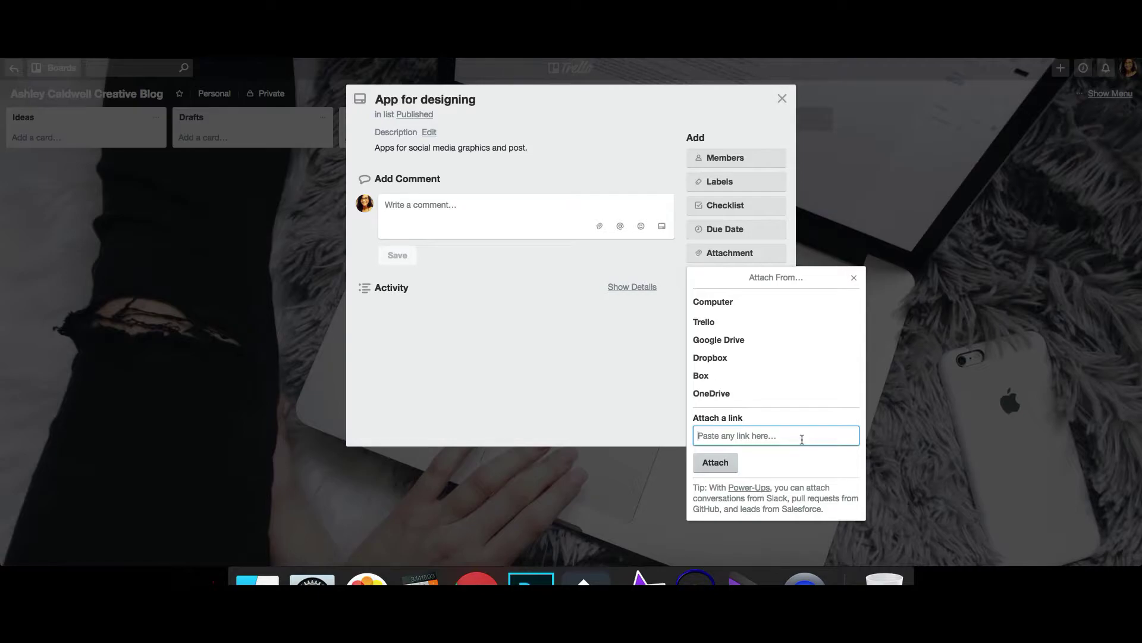
{"action": "left_click", "coordinate": [854, 279]}
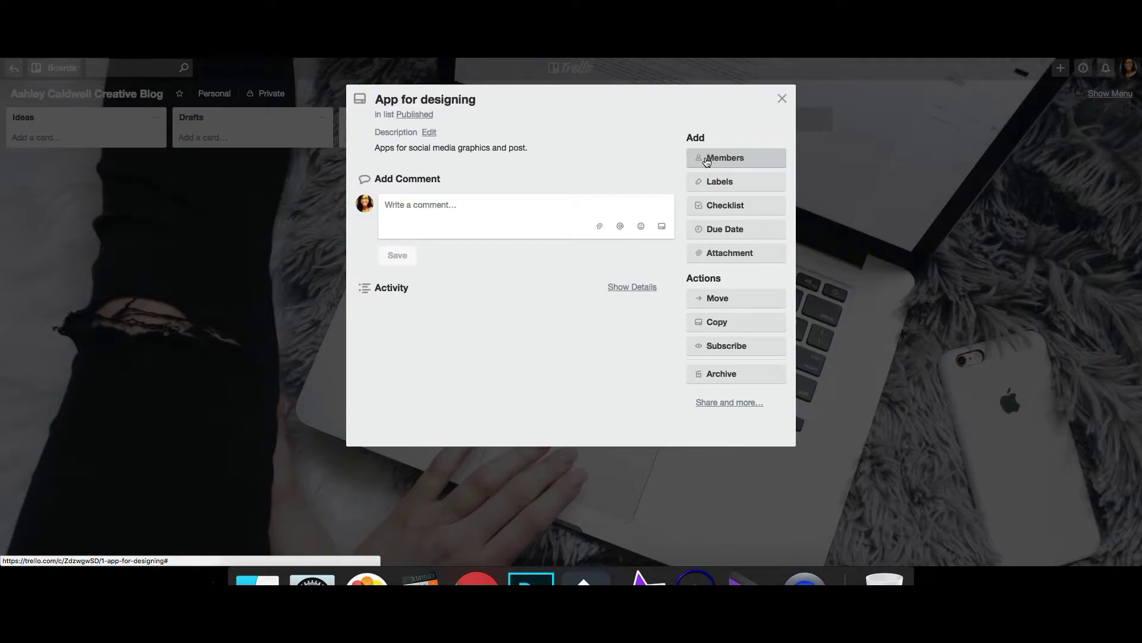
Add a checklist titled "Blog Process" to the "App for designing" card.
{"action": "left_click", "coordinate": [722, 210]}
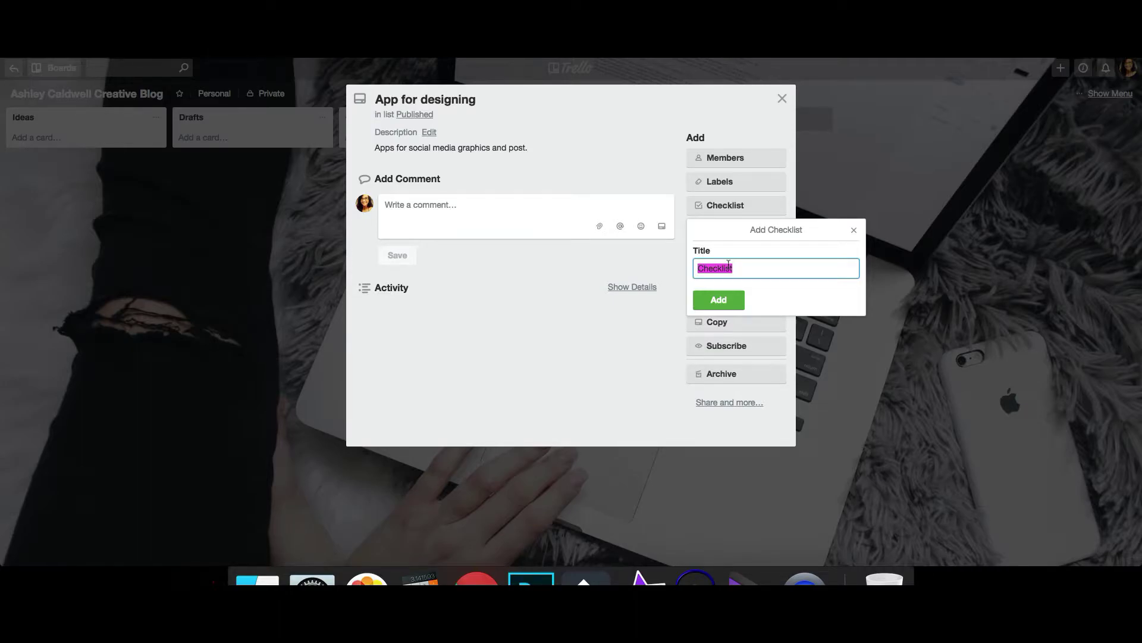
{"action": "type", "text": "Blog Process"}
{"action": "left_click", "coordinate": [712, 300]}
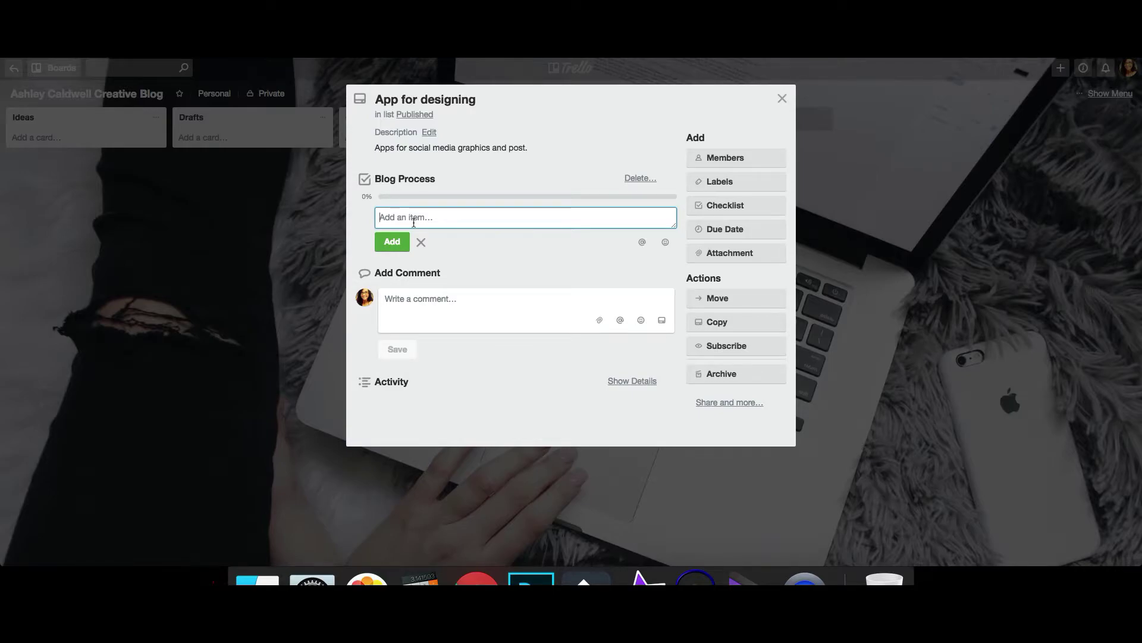
Fill the Blog Process checklist with the items Outline, Edit, Blog Graphics and Schedule.
{"action": "type", "text": "Outline"}
{"action": "key", "text": "Return"}
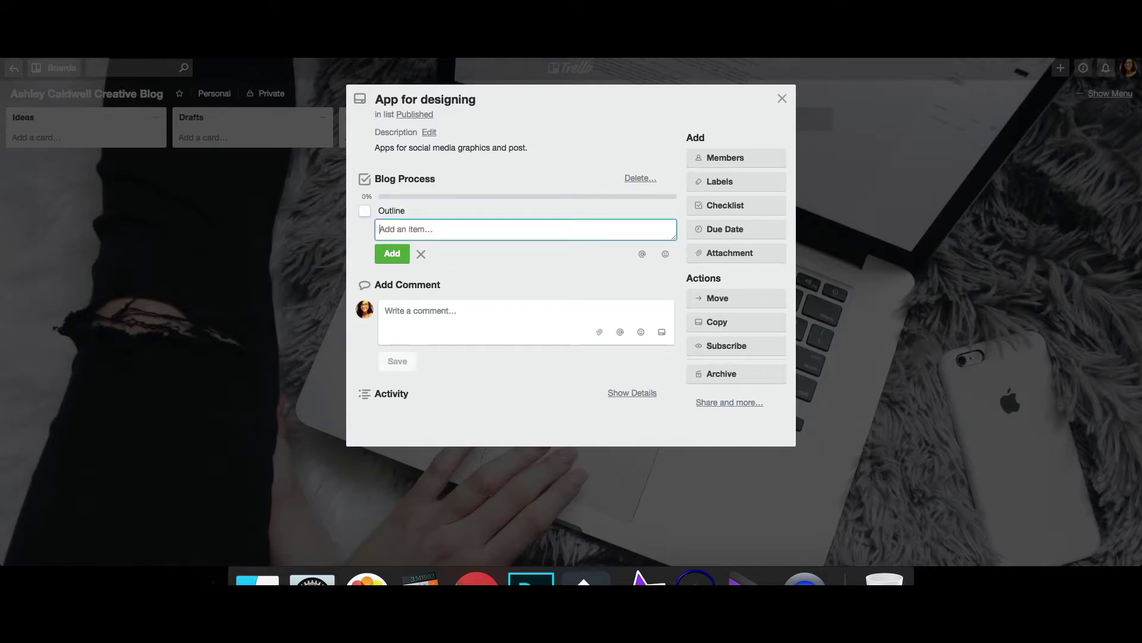
{"action": "type", "text": "Edit"}
{"action": "key", "text": "Return"}
{"action": "type", "text": "Blog"}
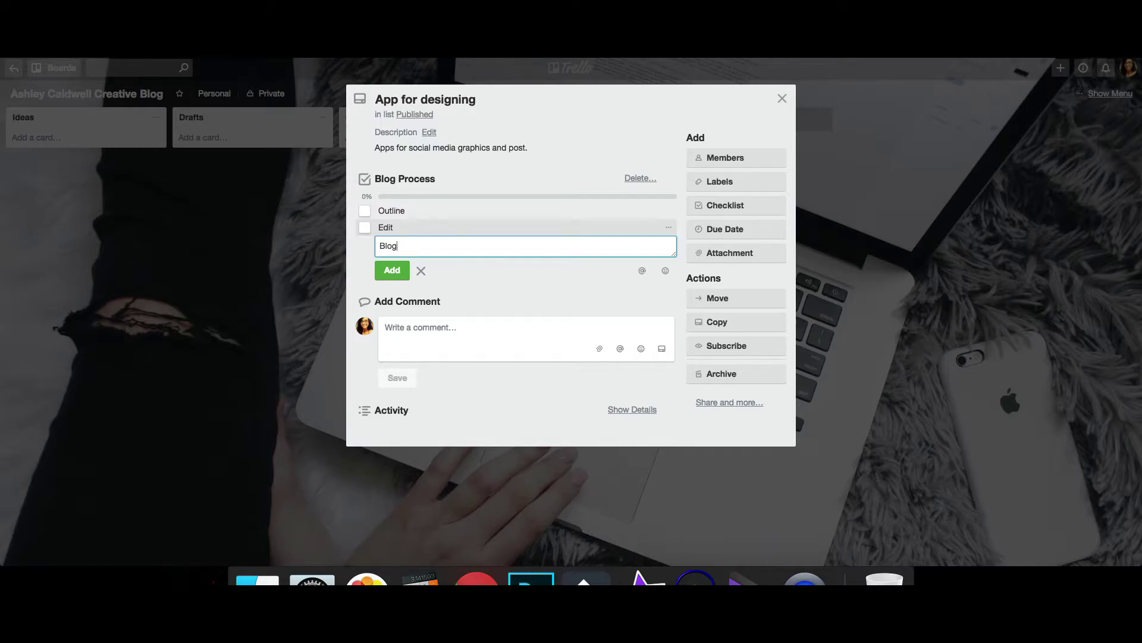
{"action": "type", "text": " Graphics"}
{"action": "key", "text": "Return"}
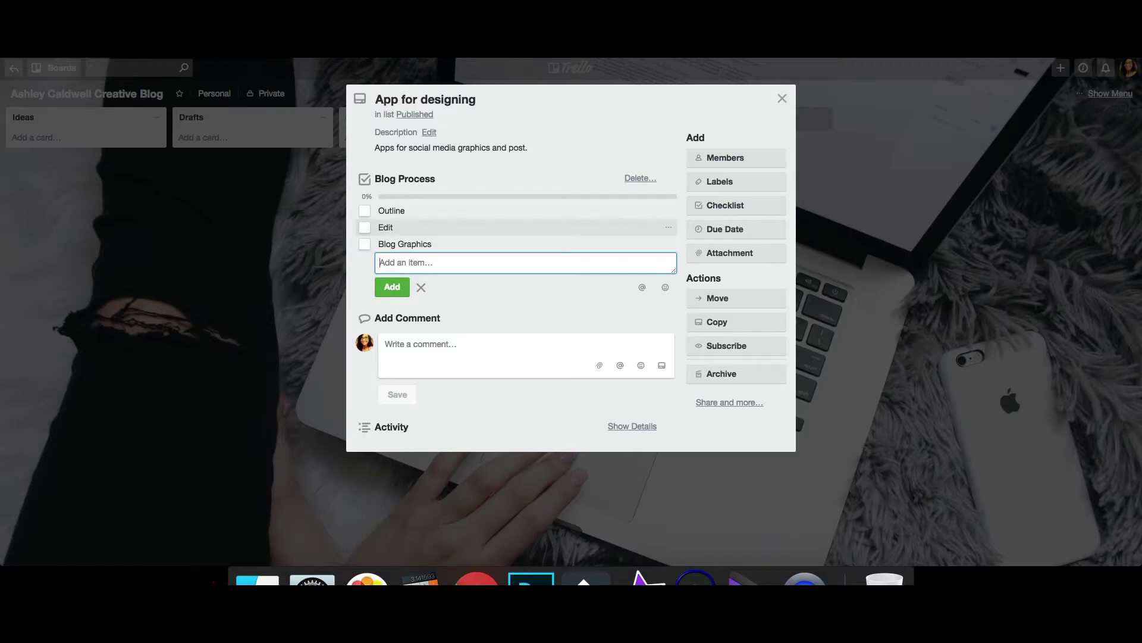
{"action": "type", "text": "Schedule"}
{"action": "key", "text": "Return"}
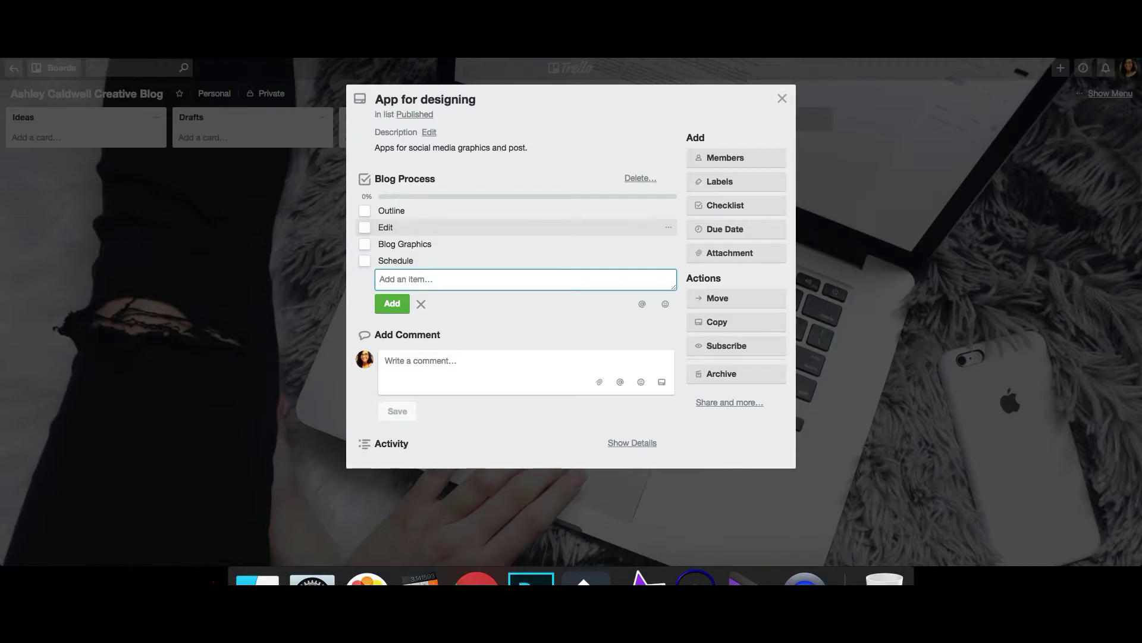
{"action": "left_click", "coordinate": [424, 306]}
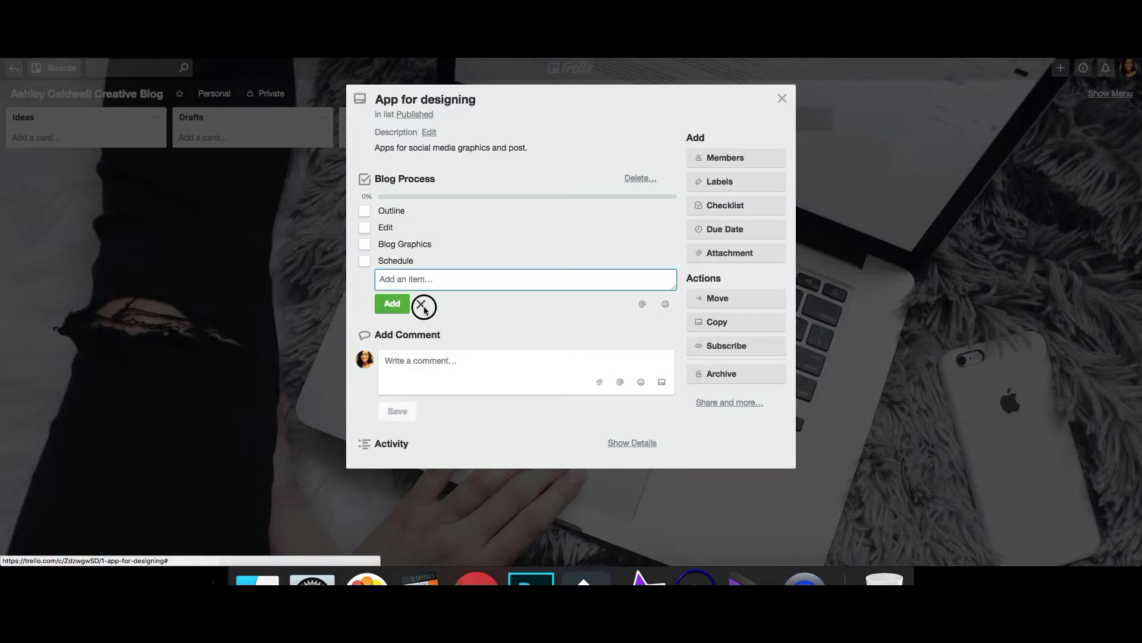
Try marking the Outline, Edit and Blog Graphics checklist items as complete, and clear those marks again.
{"action": "left_click", "coordinate": [365, 211]}
{"action": "left_click", "coordinate": [366, 228]}
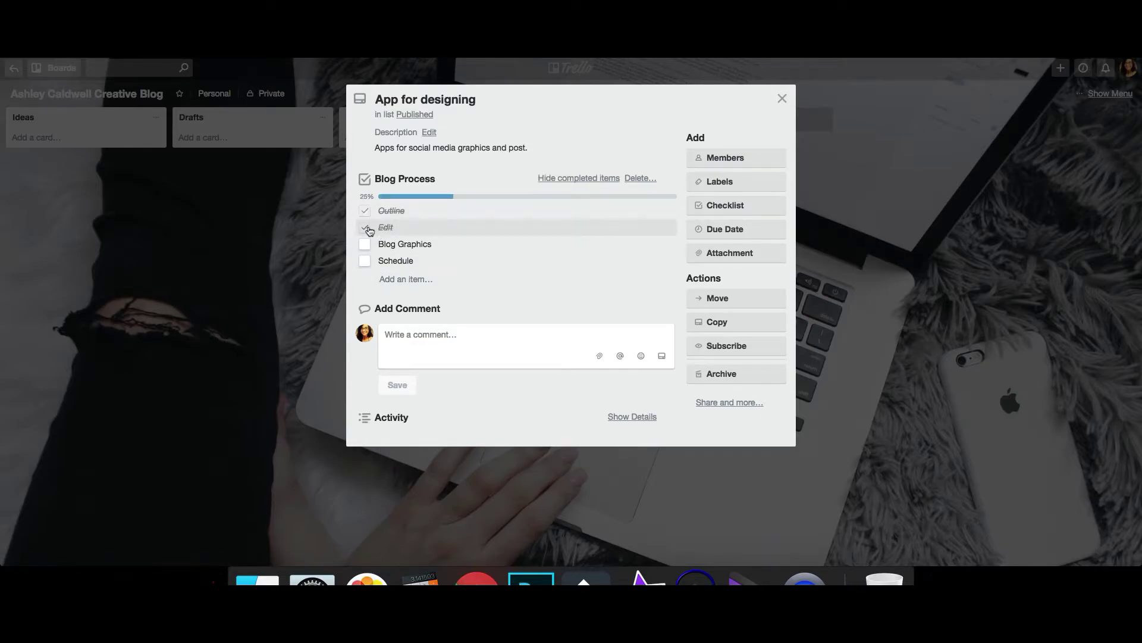
{"action": "left_click", "coordinate": [365, 244]}
{"action": "left_click", "coordinate": [365, 244]}
{"action": "left_click", "coordinate": [365, 227]}
{"action": "left_click", "coordinate": [365, 211]}
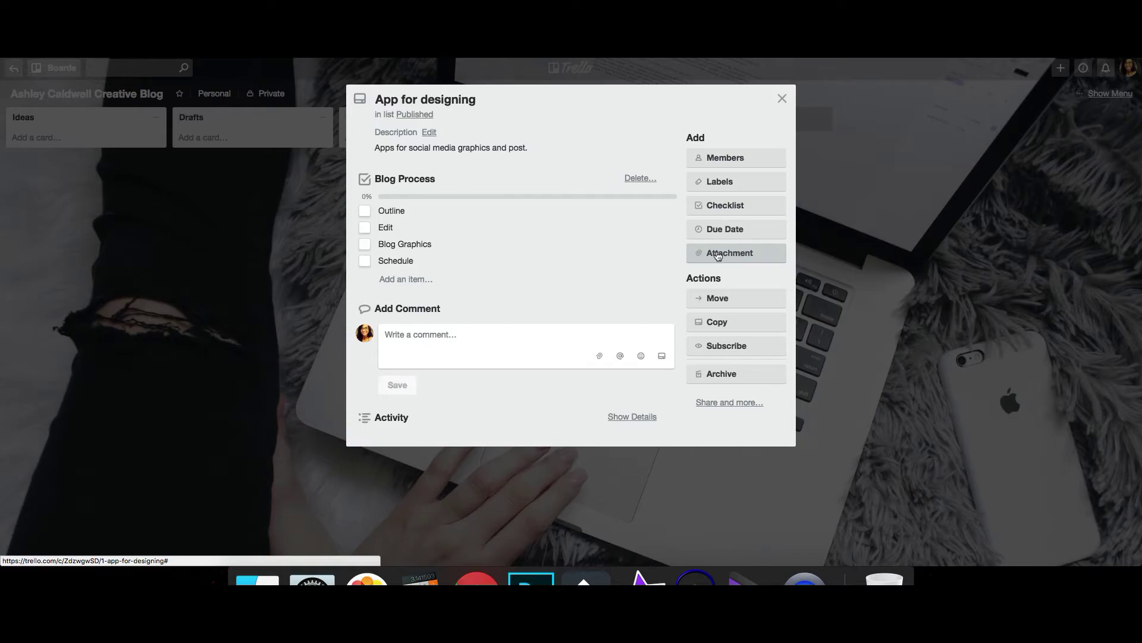
Look over the card's attachment sources without attaching anything, and close the card.
{"action": "left_click", "coordinate": [718, 255]}
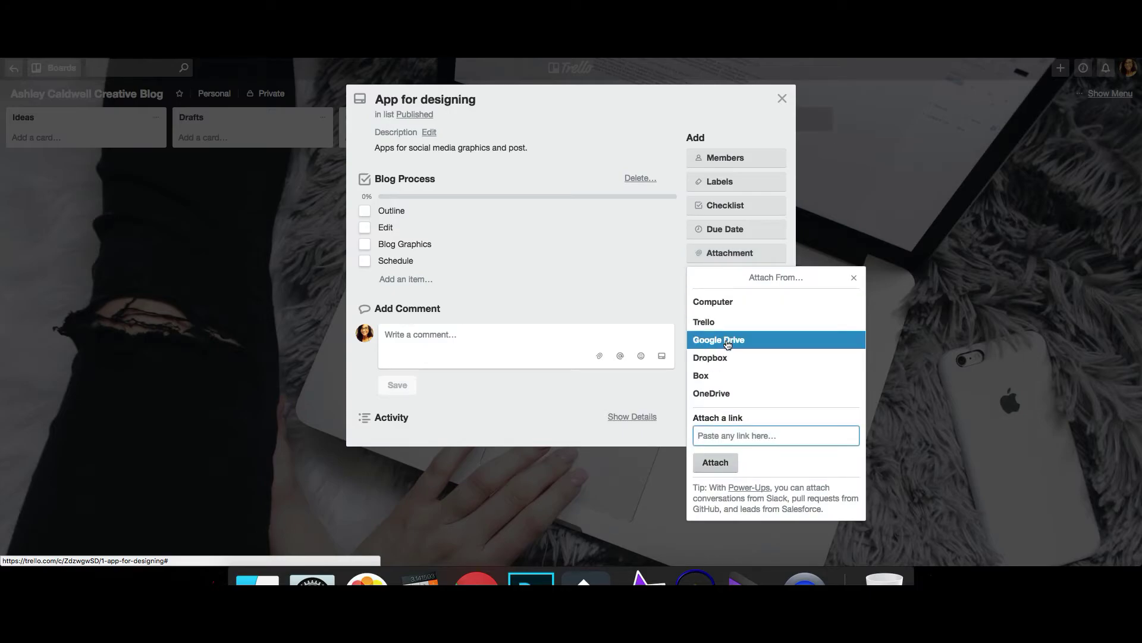
{"action": "left_click", "coordinate": [854, 279]}
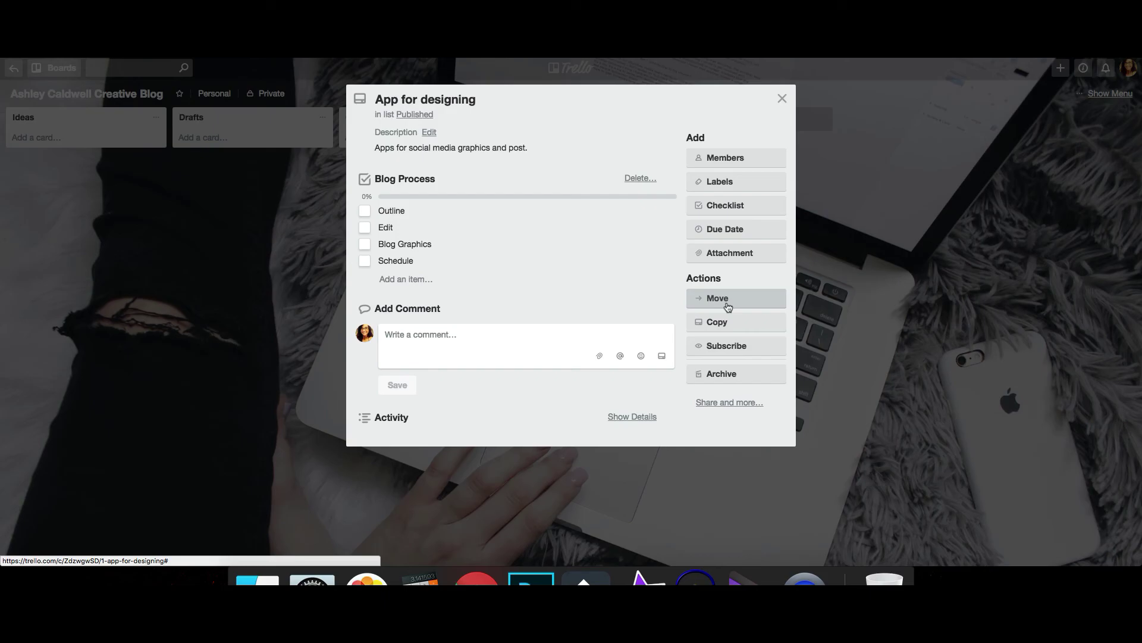
{"action": "left_click", "coordinate": [782, 99]}
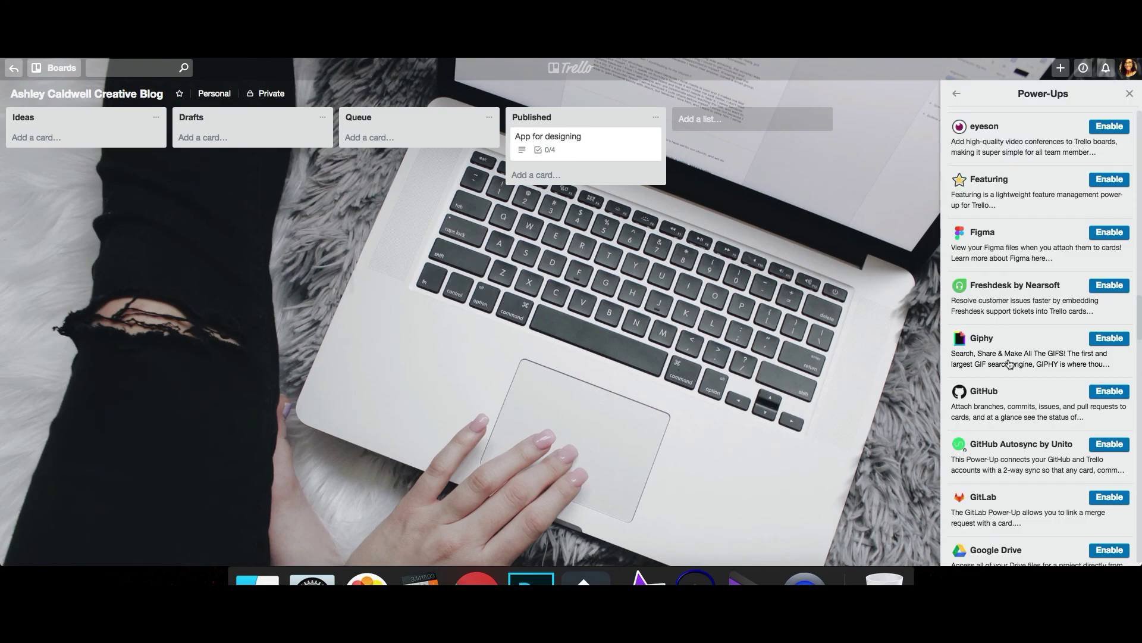
Browse the board's available Power-Ups without enabling any, and close the list.
{"action": "scroll", "coordinate": [1009, 362], "scroll_direction": "down", "scroll_amount": 2}
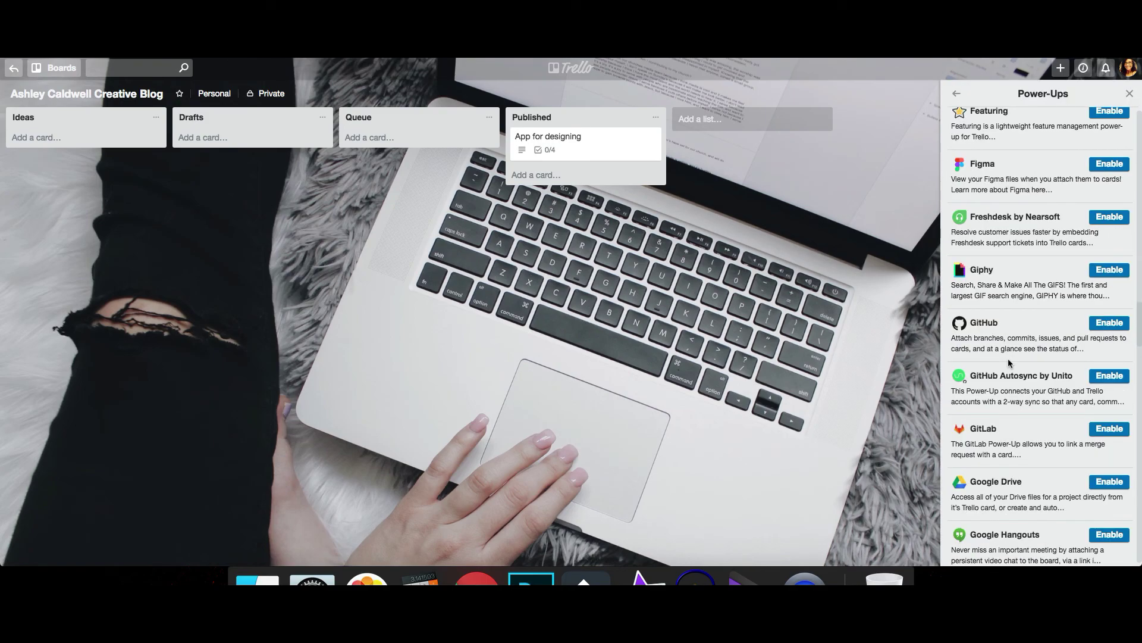
{"action": "scroll", "coordinate": [1009, 362], "scroll_direction": "down", "scroll_amount": 3}
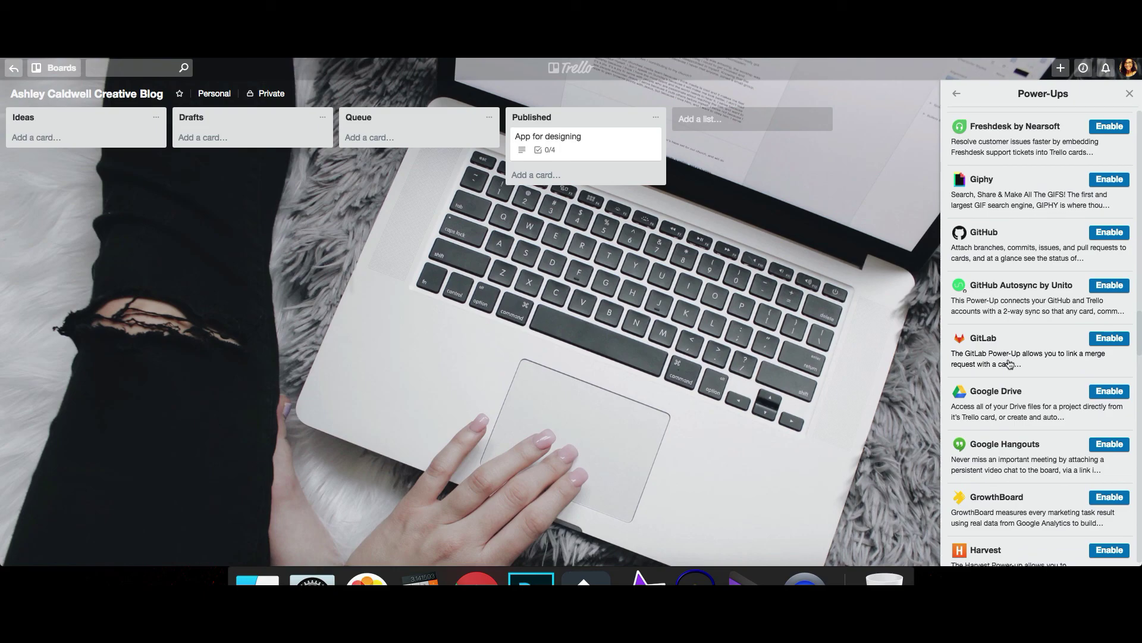
{"action": "scroll", "coordinate": [1009, 363], "scroll_direction": "down", "scroll_amount": 2}
{"action": "scroll", "coordinate": [1010, 362], "scroll_direction": "down", "scroll_amount": 4}
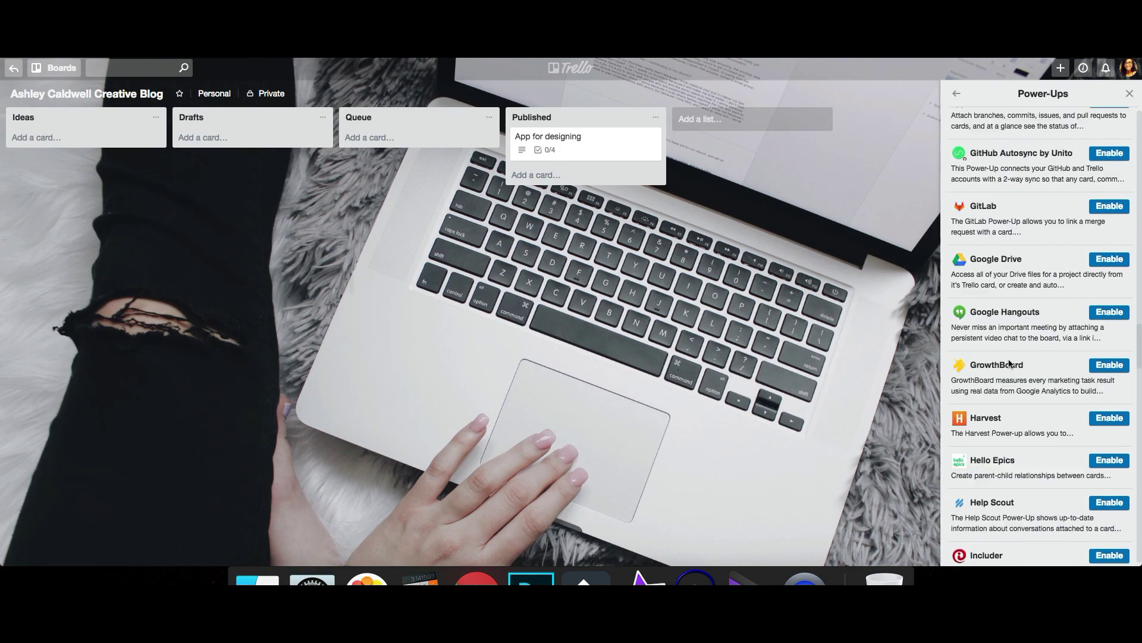
{"action": "scroll", "coordinate": [1006, 357], "scroll_direction": "up", "scroll_amount": 20}
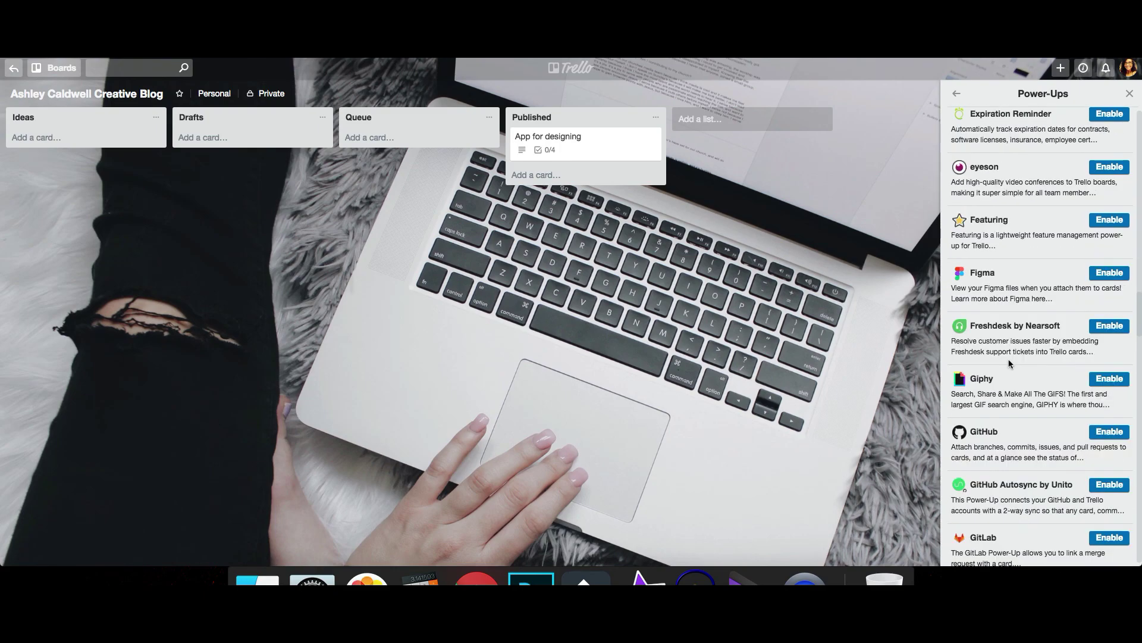
{"action": "left_click", "coordinate": [1129, 93]}
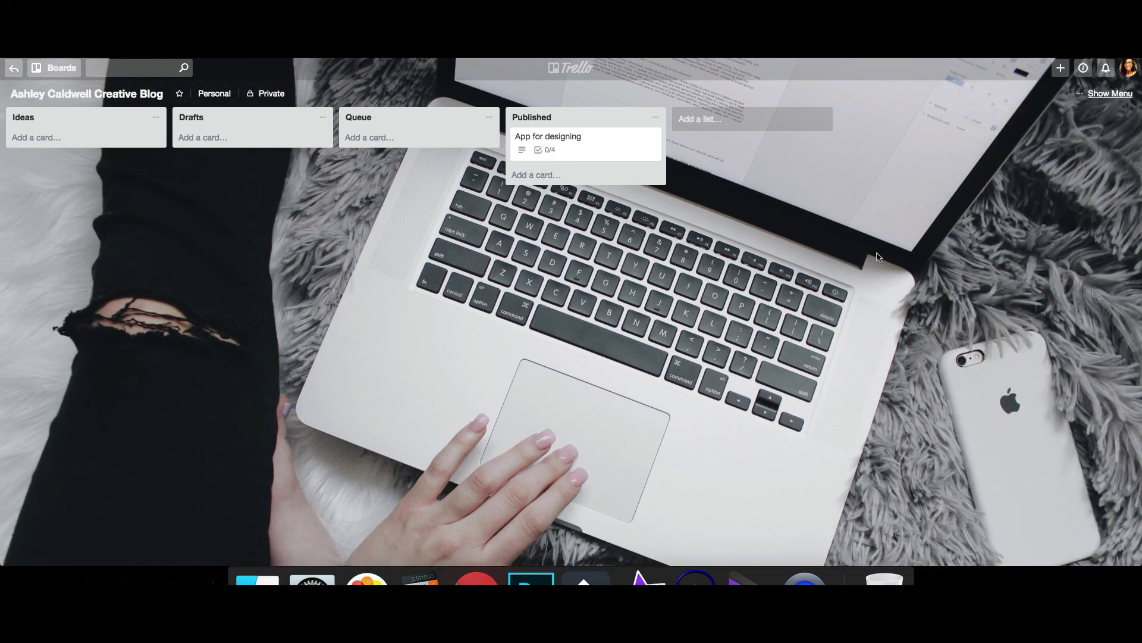